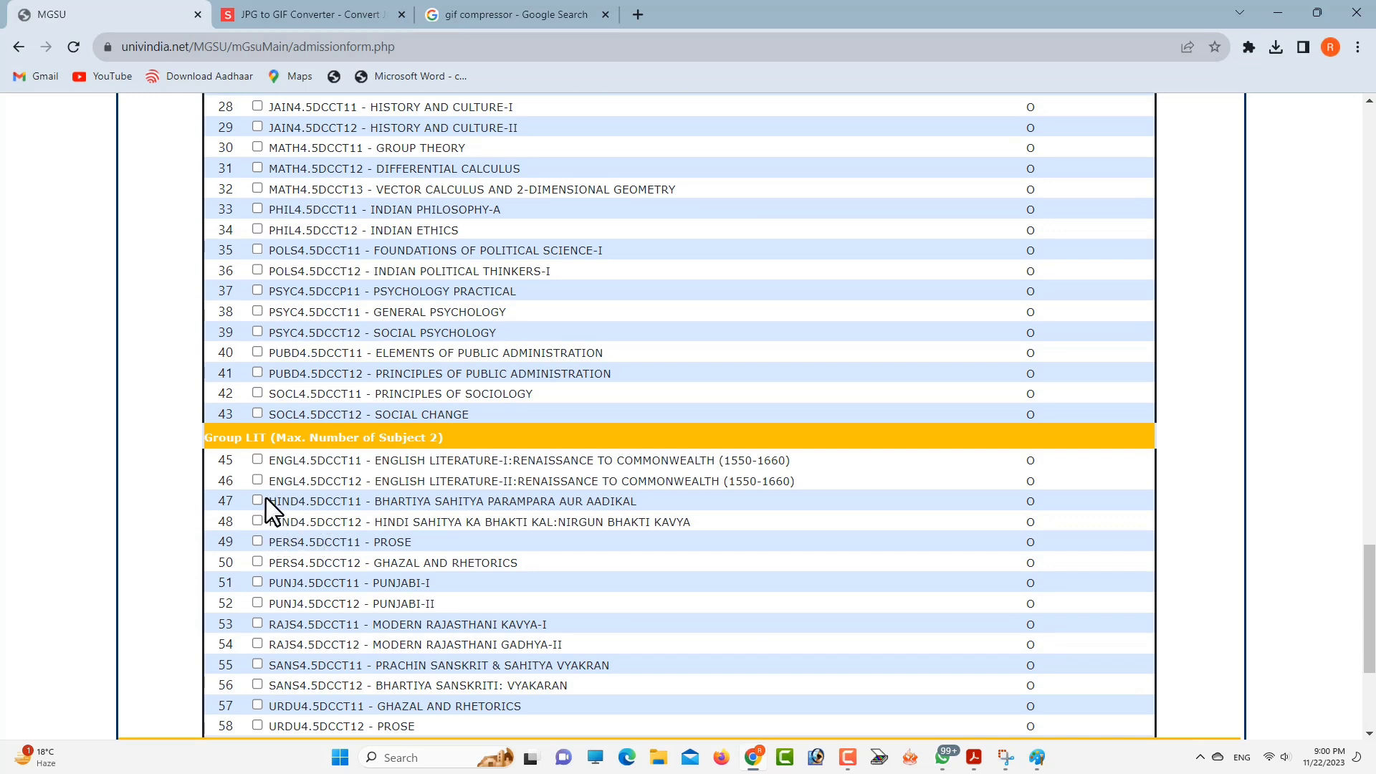
Select papers HIND4.5DCCT11 and HIND4.5DCCT12 in Group LIT and review the geography and history papers already ticked
{"action": "left_click_drag", "start_coordinate": [282, 497], "coordinate": [292, 523]}
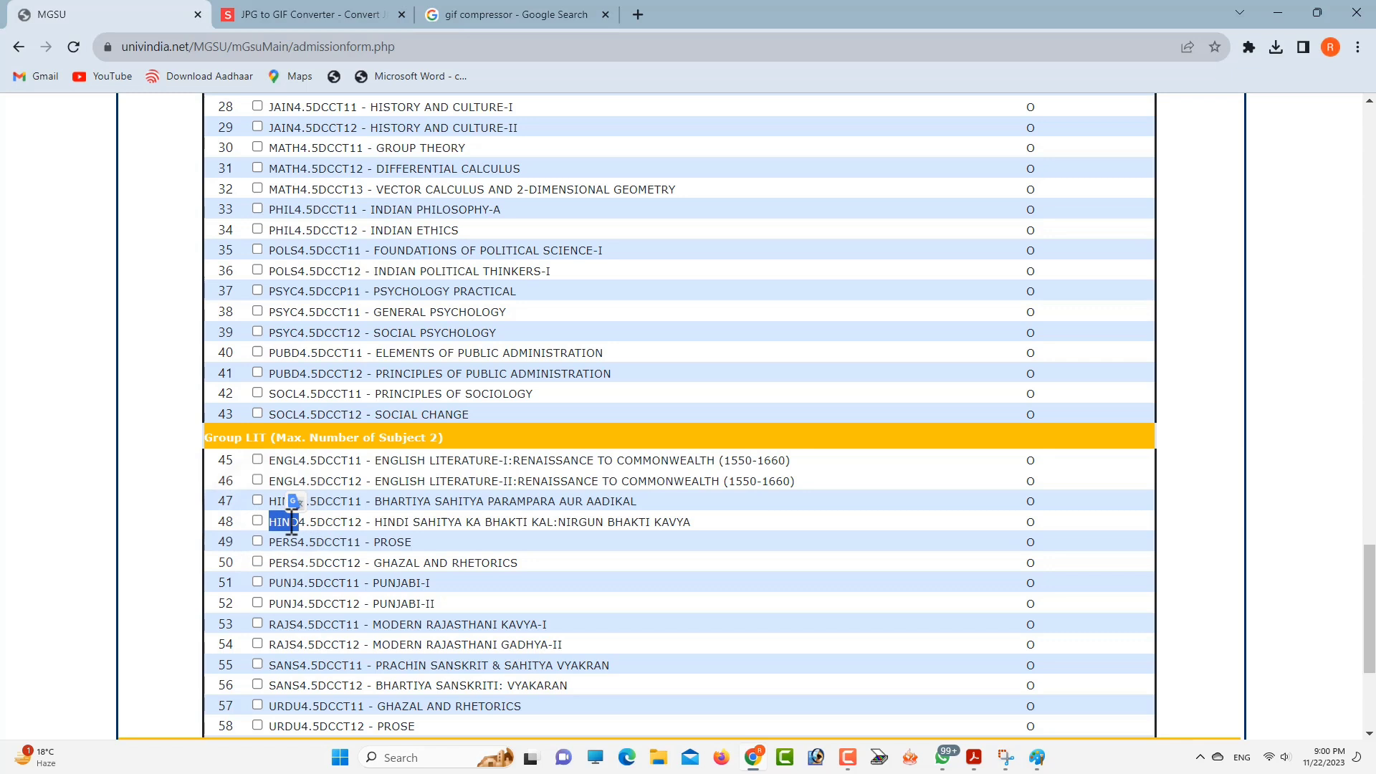
{"action": "left_click", "coordinate": [257, 501]}
{"action": "left_click", "coordinate": [258, 521]}
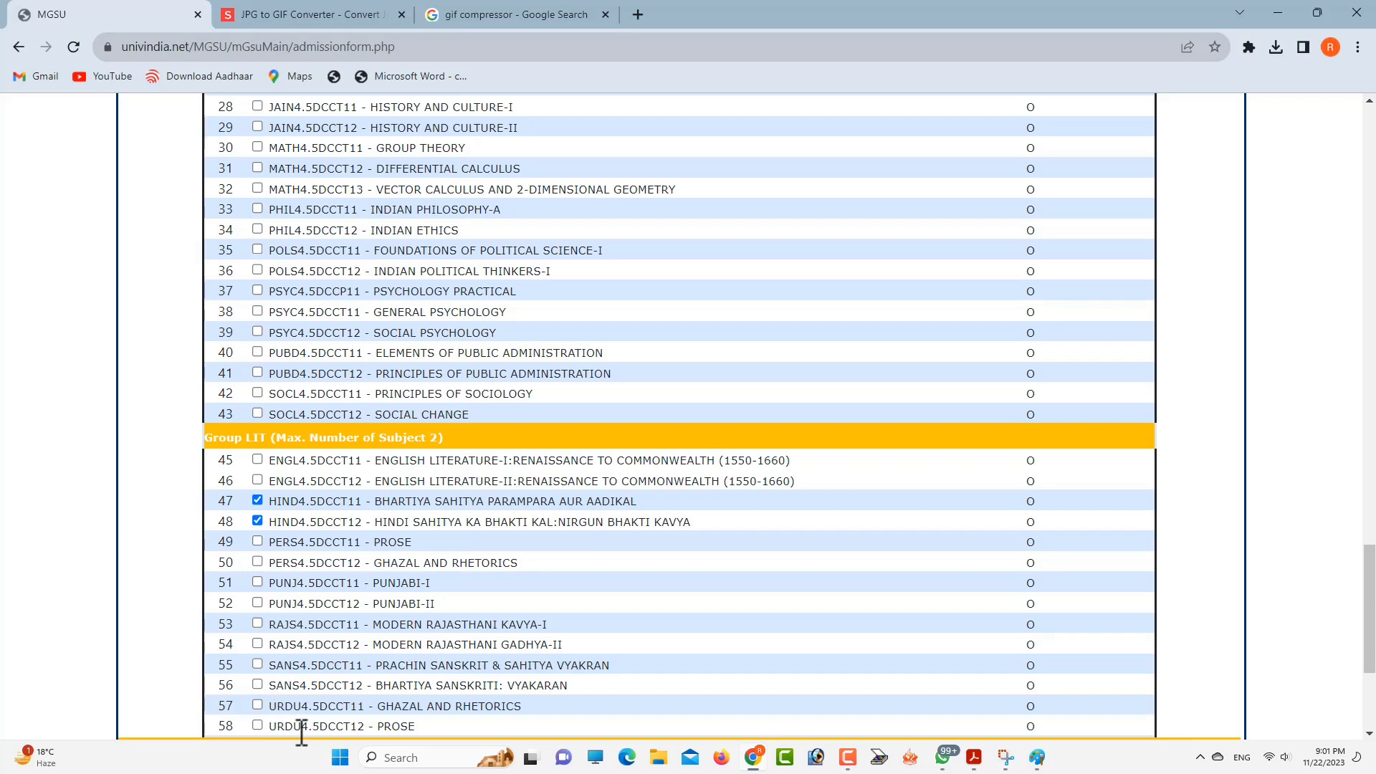
{"action": "scroll", "coordinate": [336, 563], "scroll_direction": "up", "scroll_amount": 3}
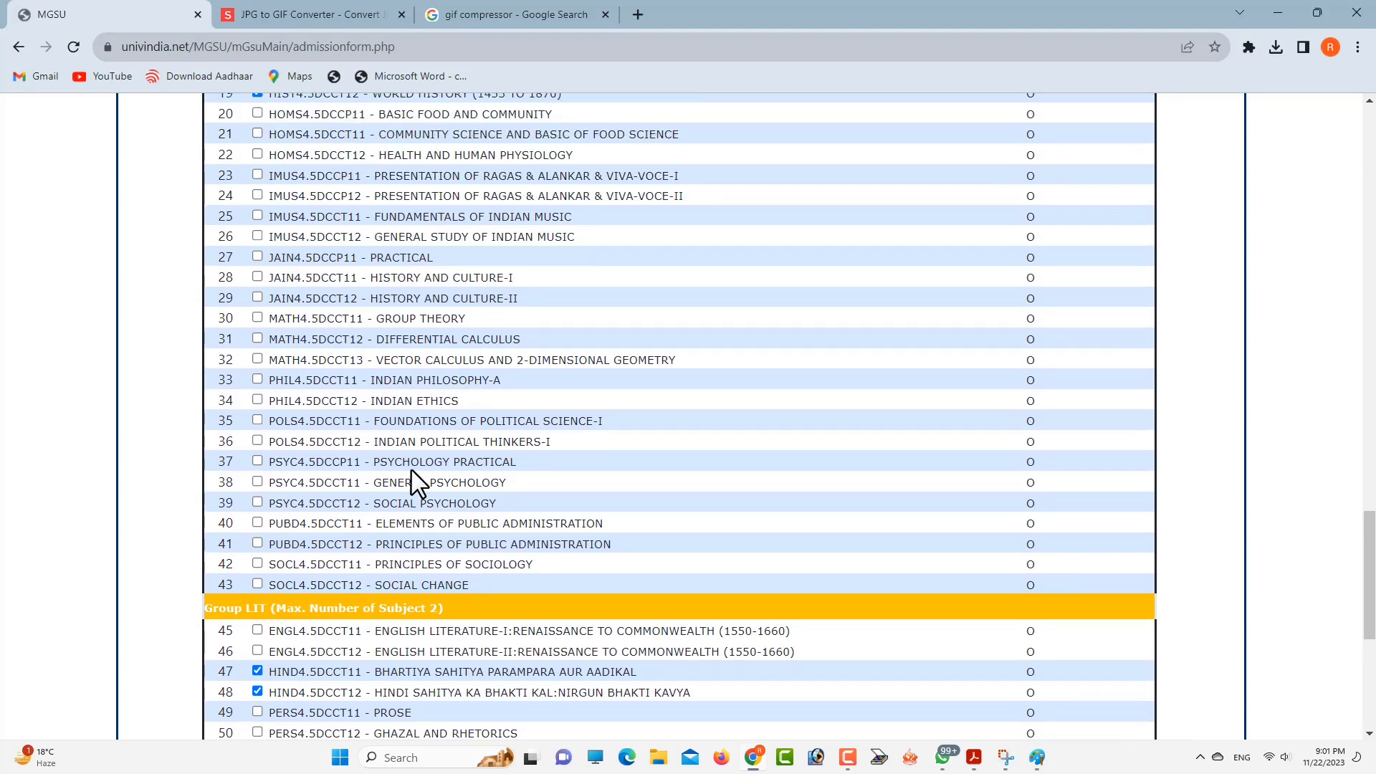
{"action": "scroll", "coordinate": [417, 484], "scroll_direction": "up", "scroll_amount": 3}
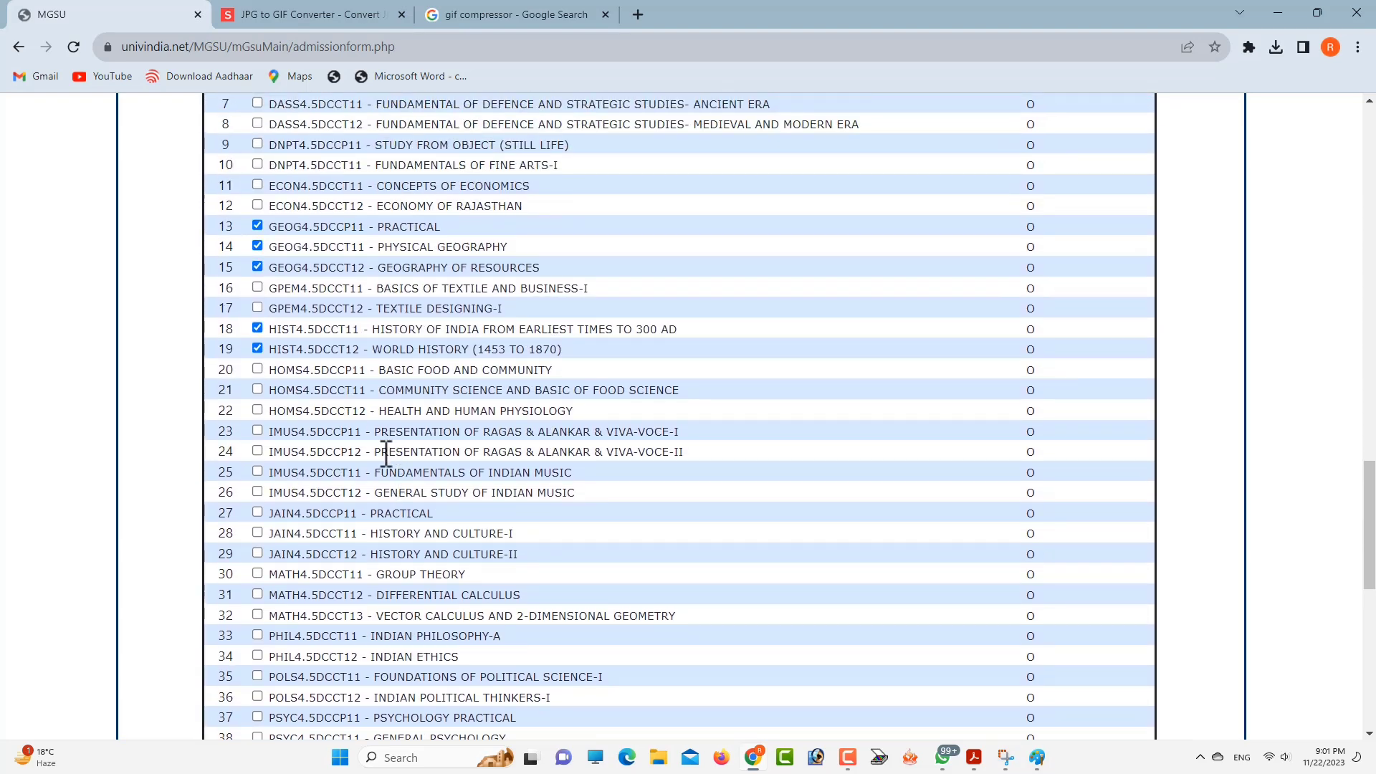
{"action": "scroll", "coordinate": [385, 453], "scroll_direction": "up", "scroll_amount": 1}
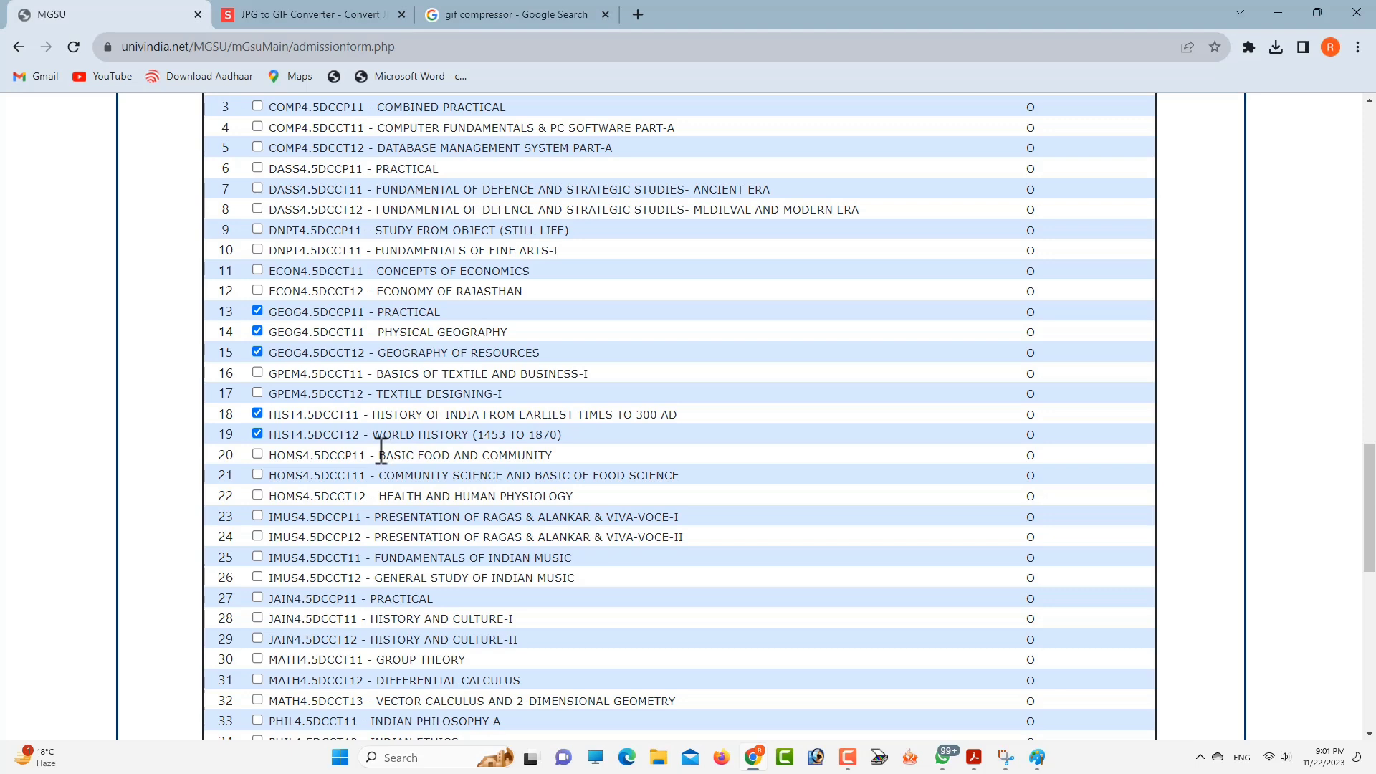
{"action": "scroll", "coordinate": [380, 450], "scroll_direction": "up", "scroll_amount": 1}
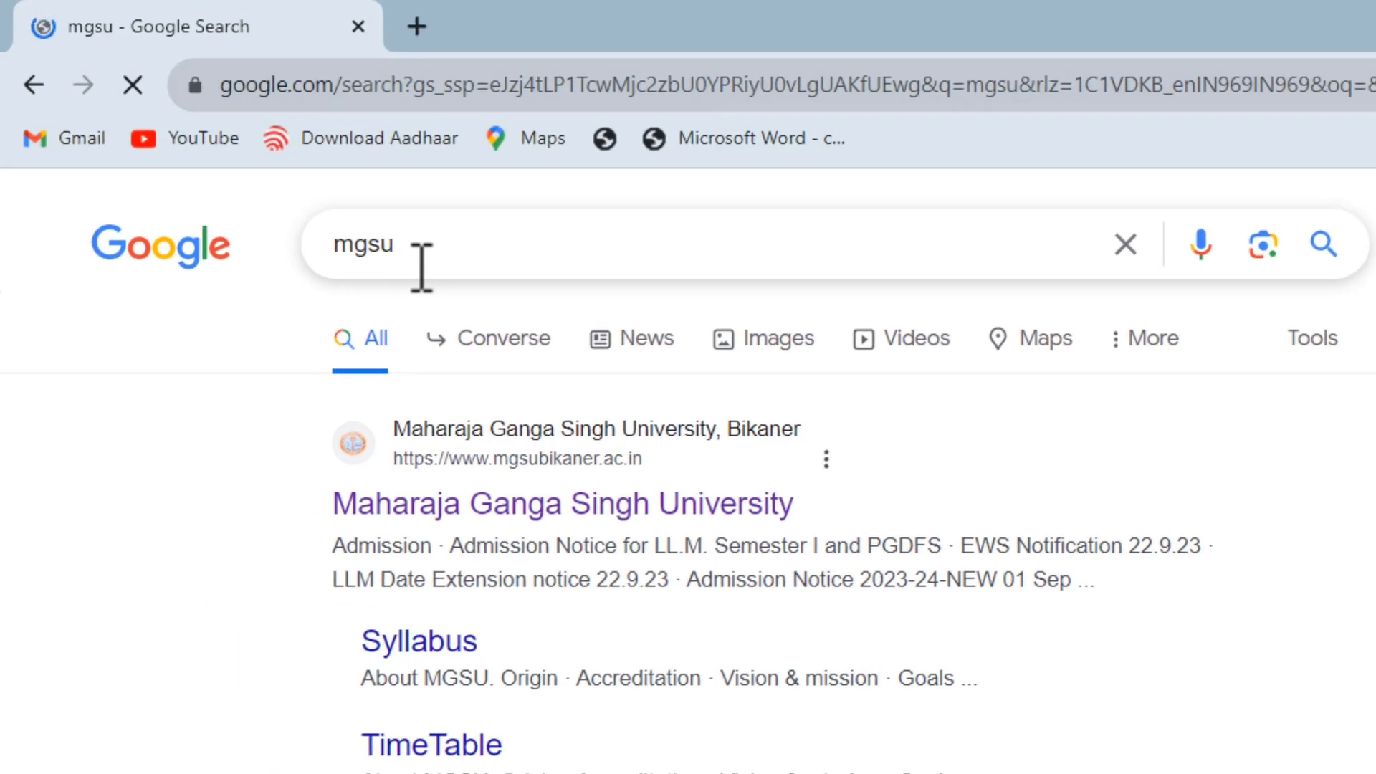
Go from the Maharaja Ganga Singh University website to the Exam Form-2024 portal and open the new user registration form
{"action": "left_click", "coordinate": [439, 508]}
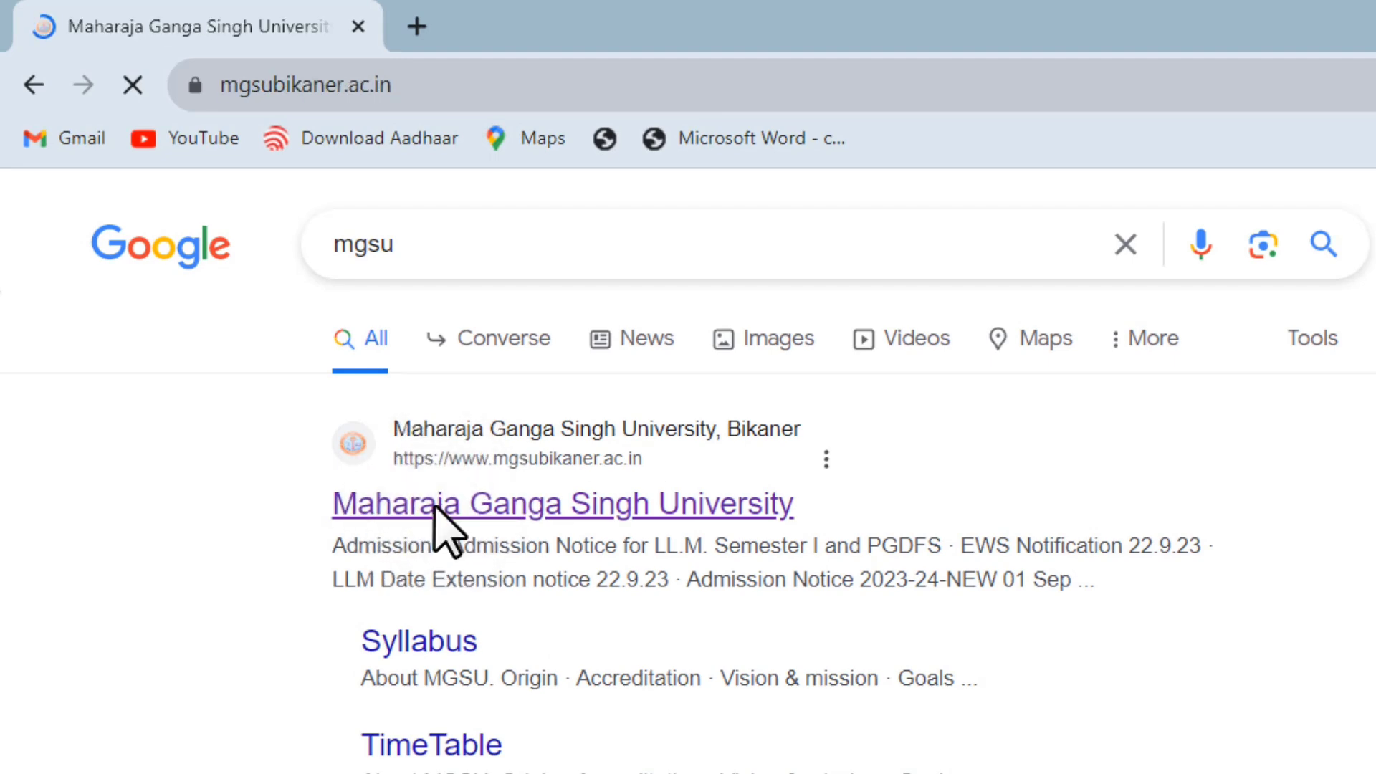
{"action": "mouse_move", "coordinate": [956, 298]}
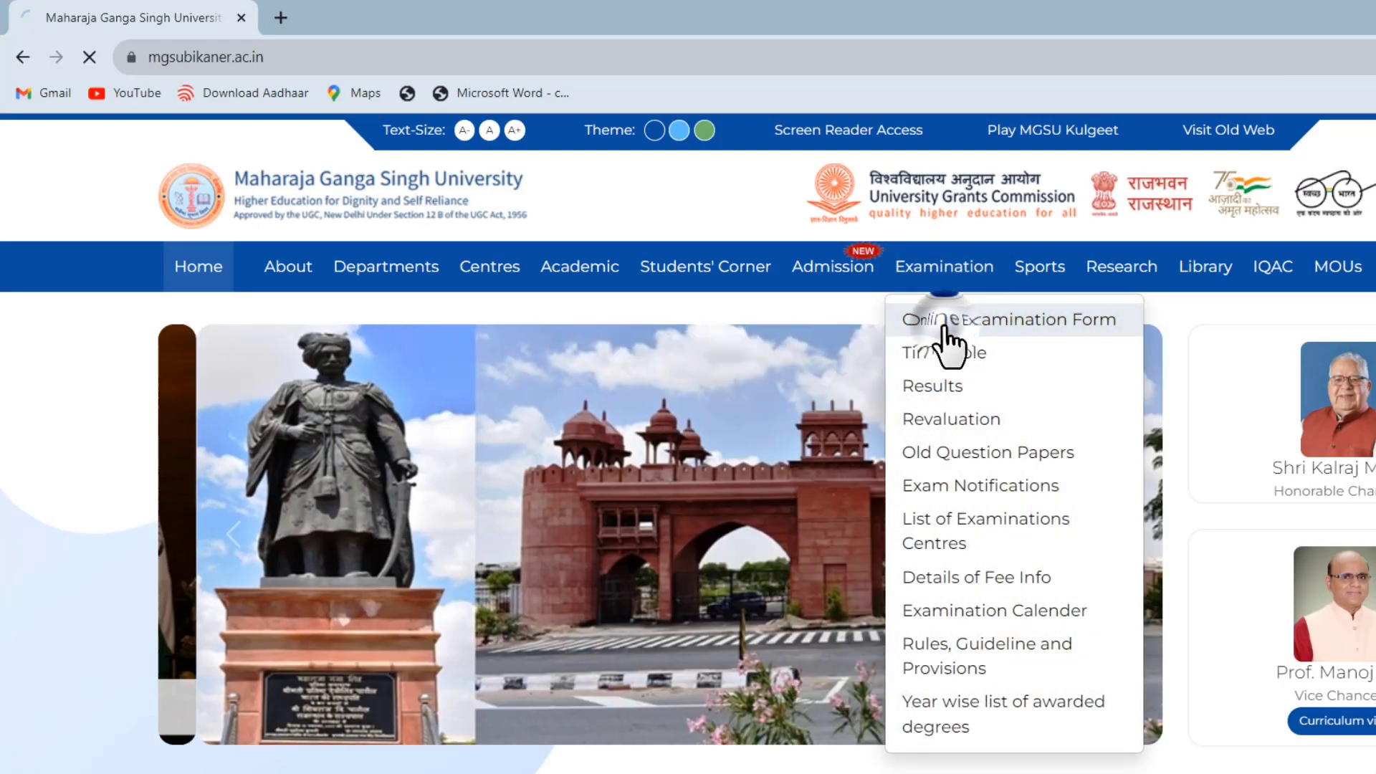
{"action": "left_click", "coordinate": [944, 324]}
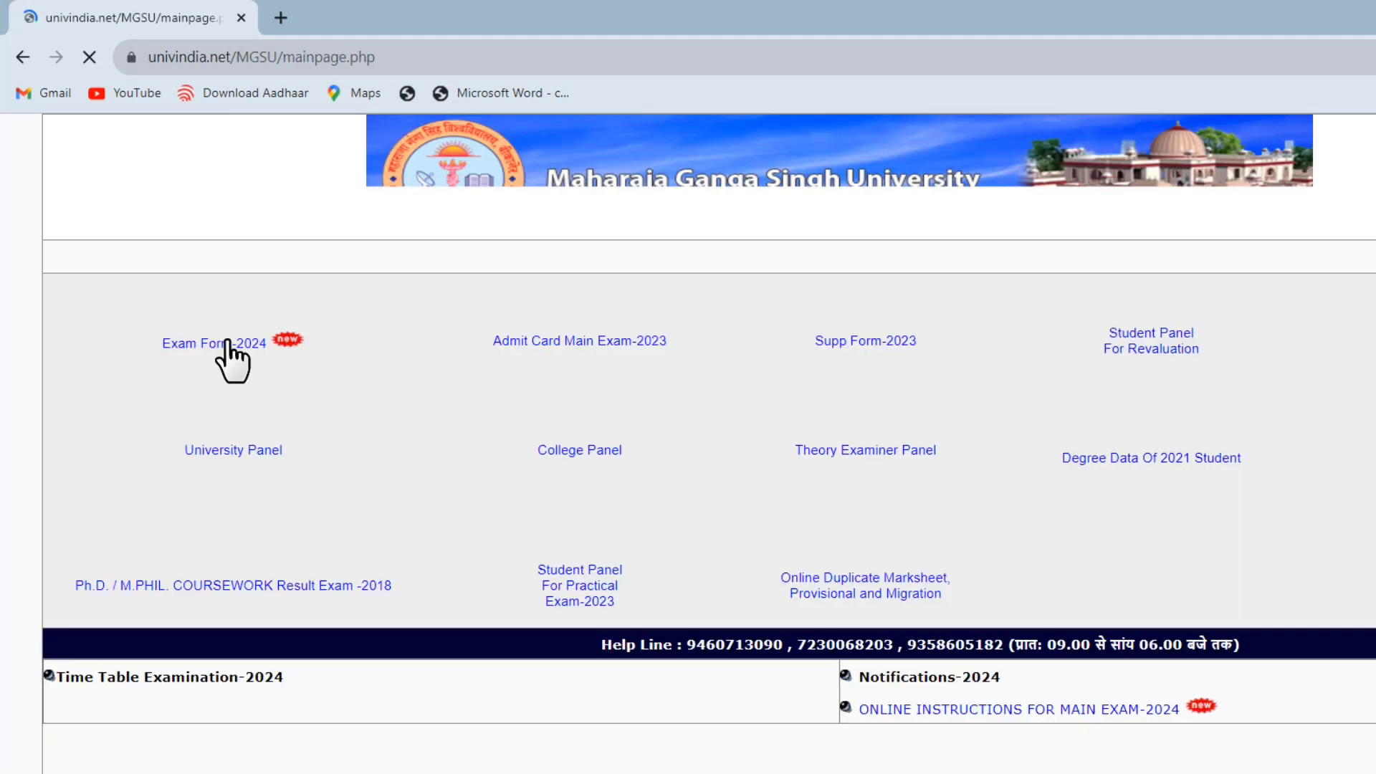
{"action": "left_click", "coordinate": [227, 345]}
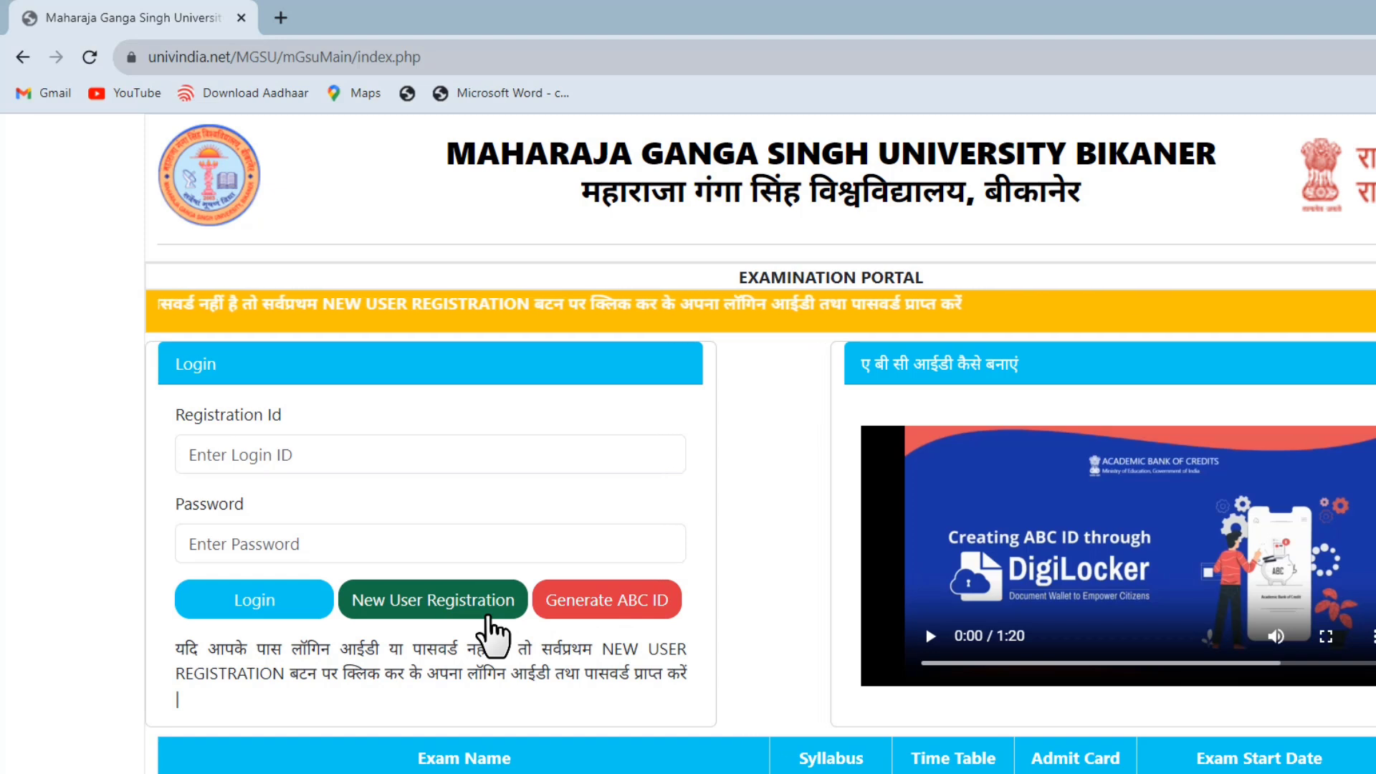
{"action": "left_click", "coordinate": [489, 616]}
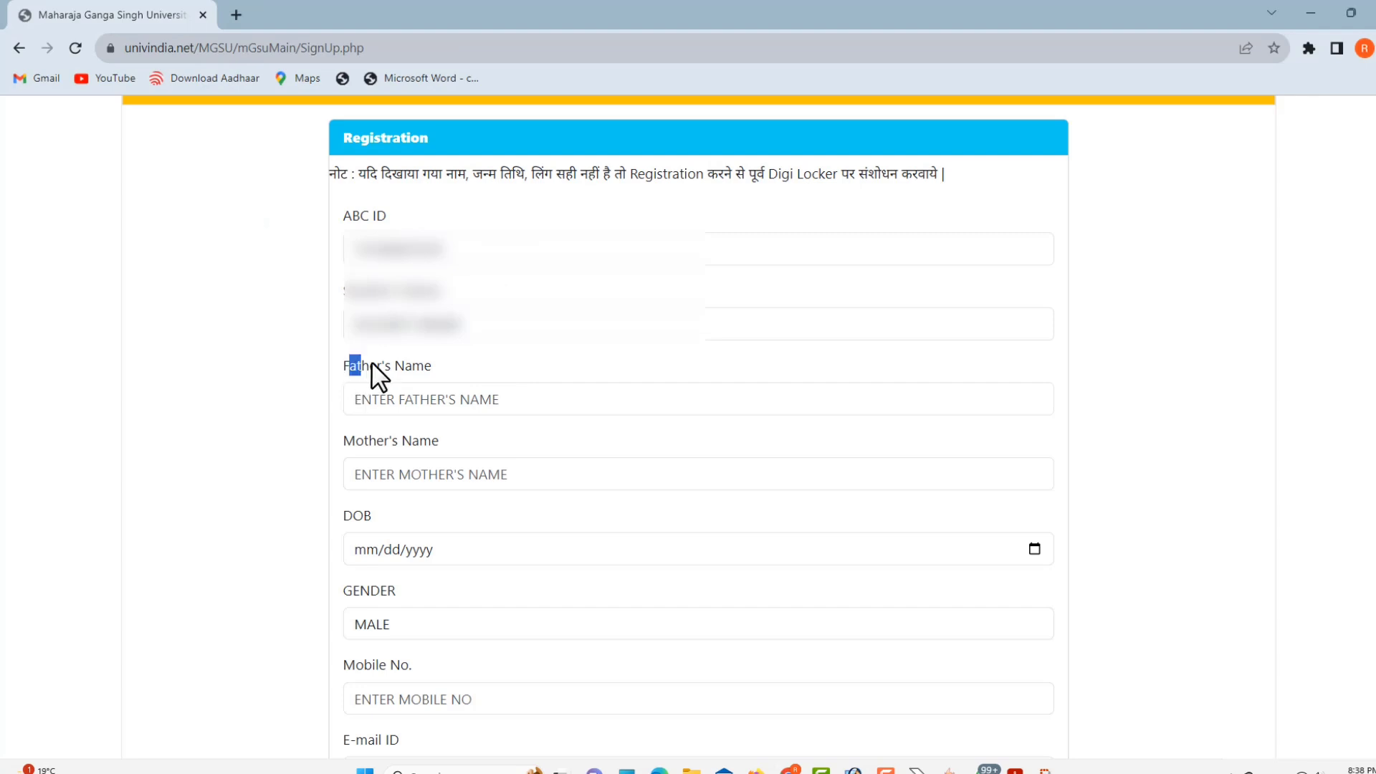
Examine the registration form's fields, from parents' names and date of birth to contact details, Aadhar number and photo and signature uploads
{"action": "left_click", "coordinate": [369, 441]}
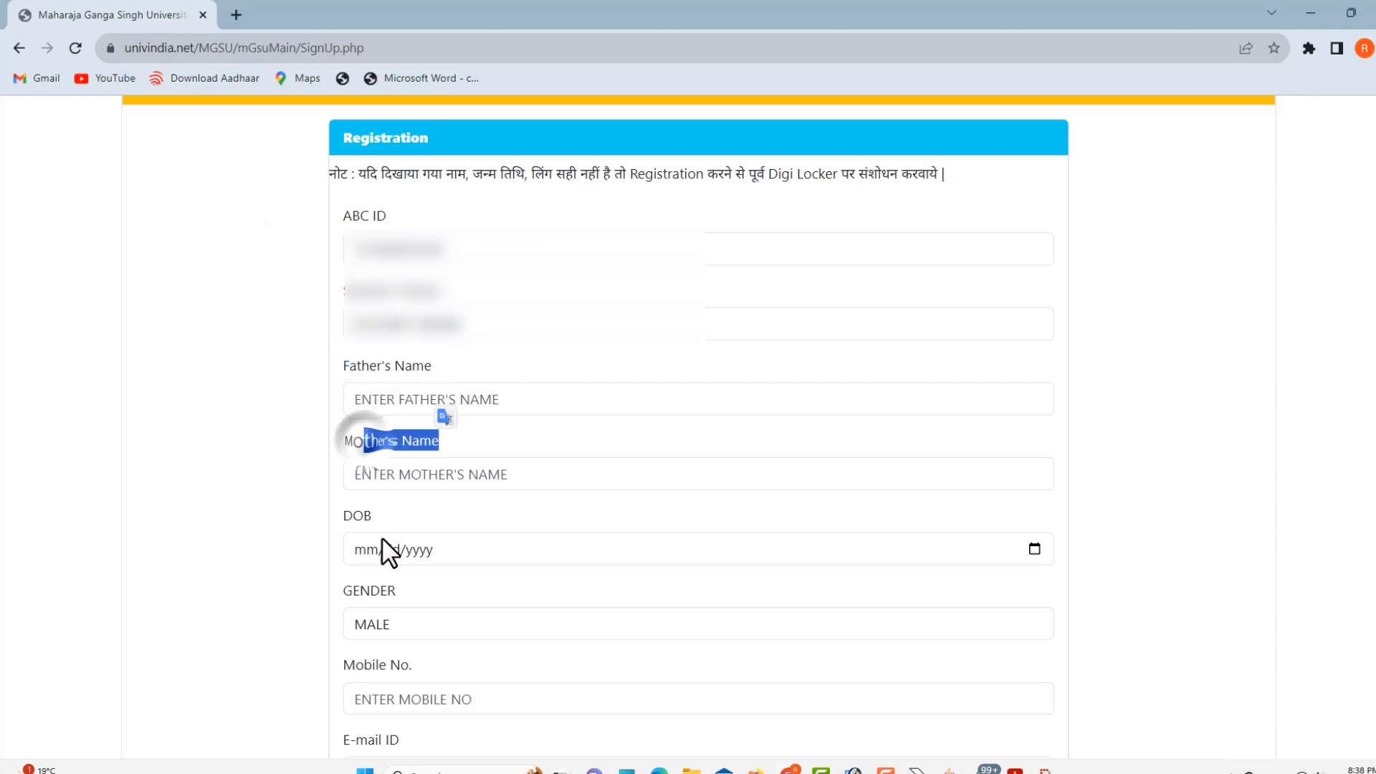
{"action": "left_click", "coordinate": [355, 513]}
{"action": "left_click", "coordinate": [1036, 549]}
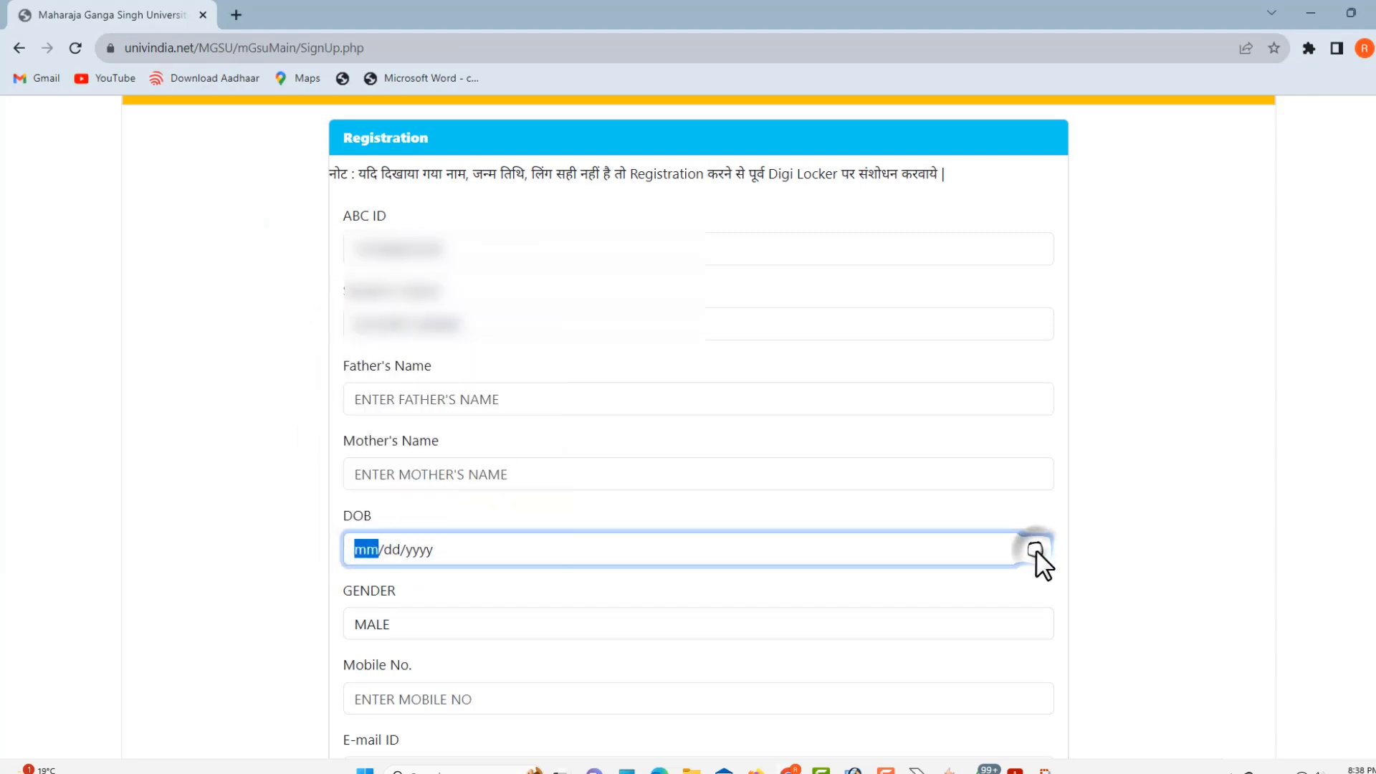
{"action": "left_click", "coordinate": [420, 565]}
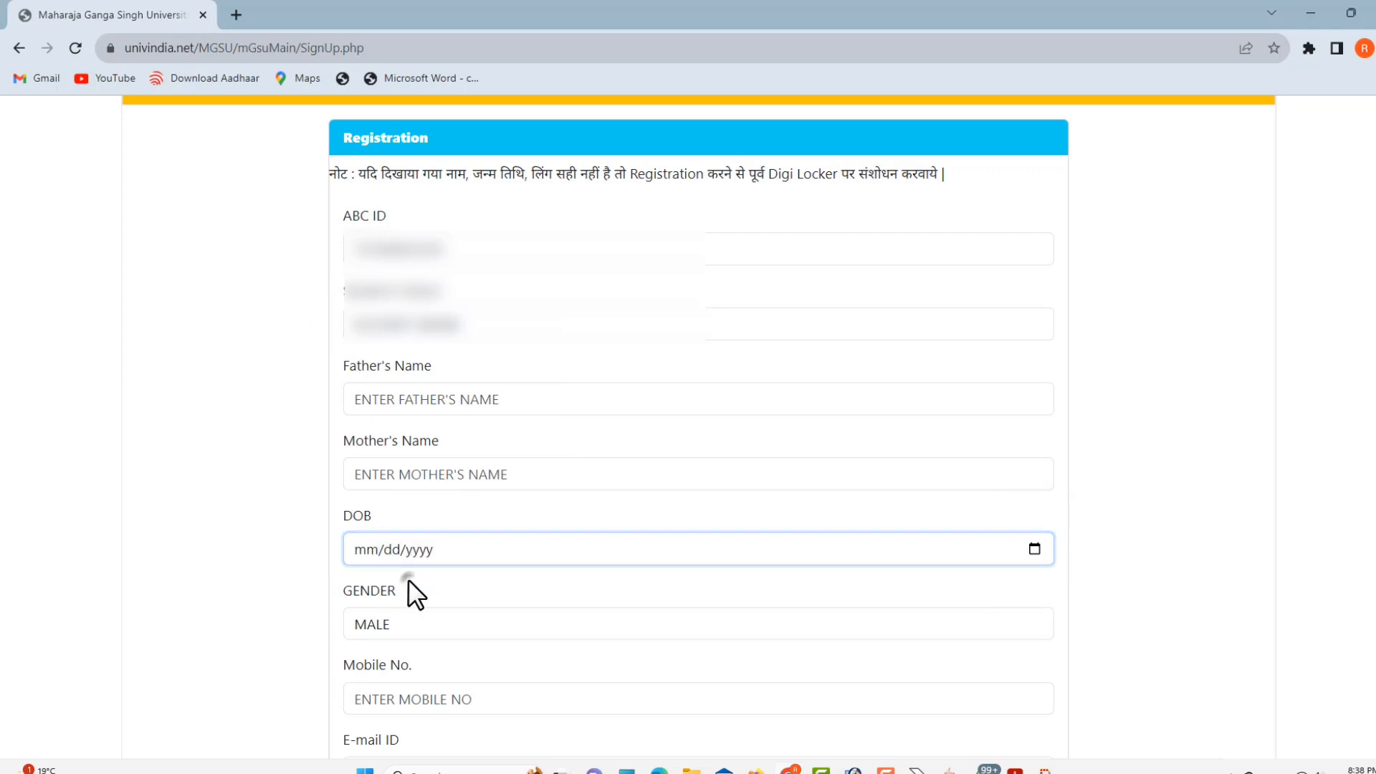
{"action": "left_click", "coordinate": [407, 578]}
{"action": "scroll", "coordinate": [414, 358], "scroll_direction": "down", "scroll_amount": 5}
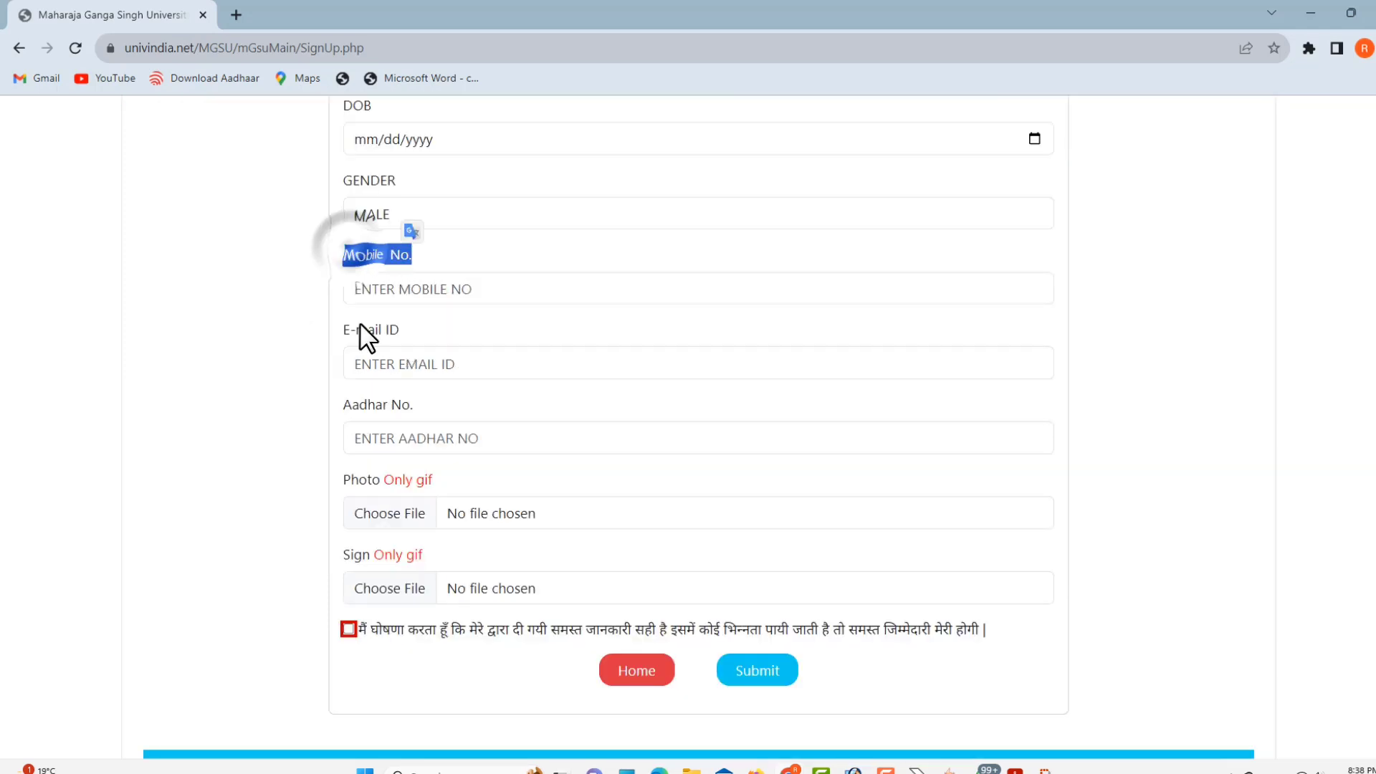
{"action": "left_click_drag", "start_coordinate": [344, 329], "coordinate": [385, 330]}
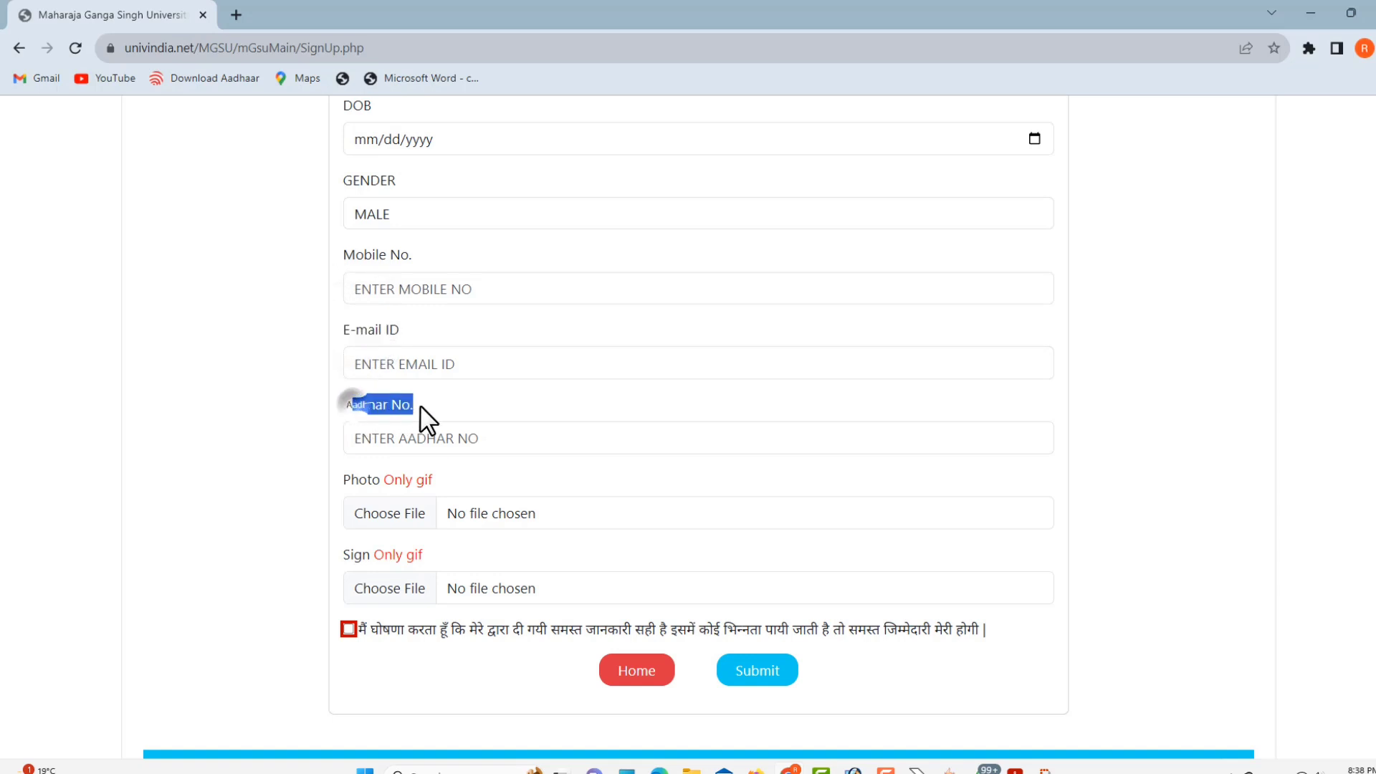
{"action": "left_click", "coordinate": [371, 461]}
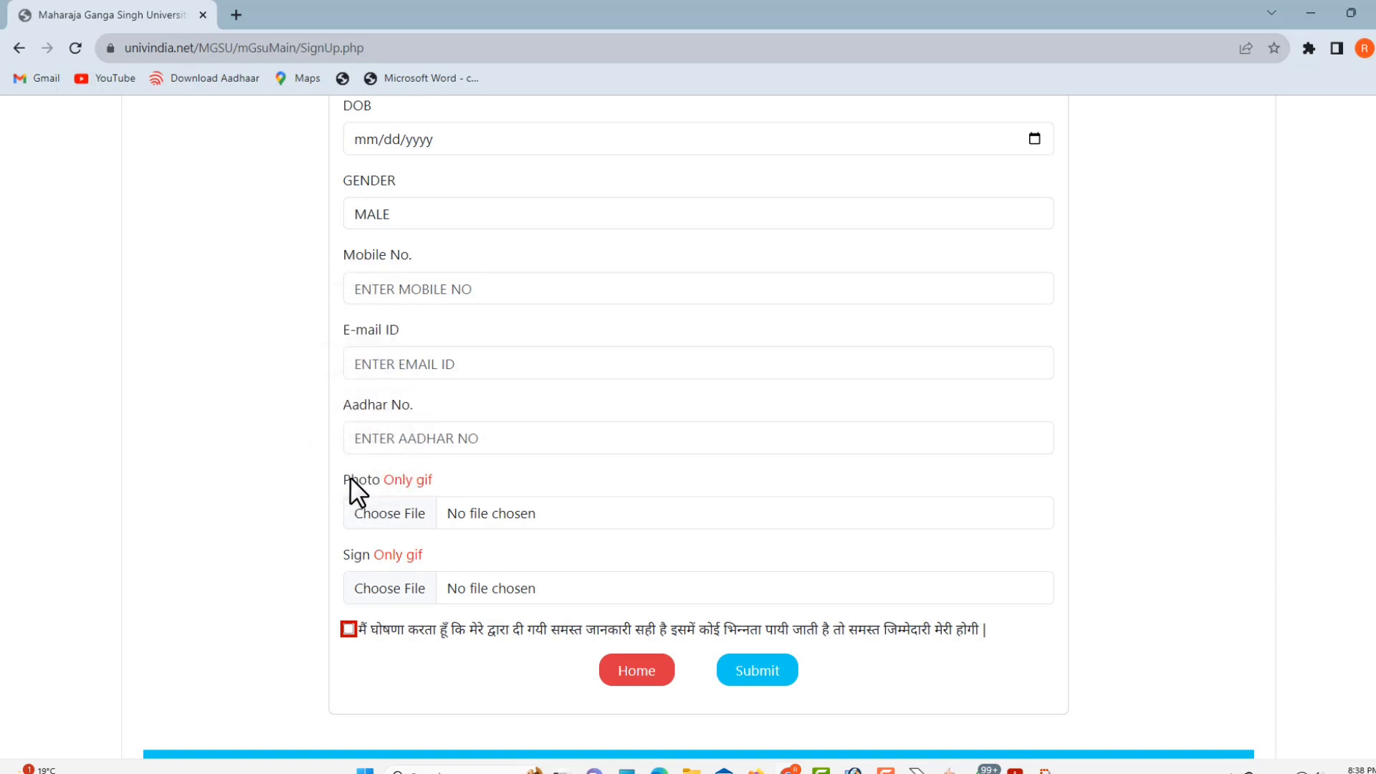
{"action": "left_click_drag", "start_coordinate": [350, 476], "coordinate": [371, 475]}
{"action": "left_click_drag", "start_coordinate": [358, 480], "coordinate": [422, 473]}
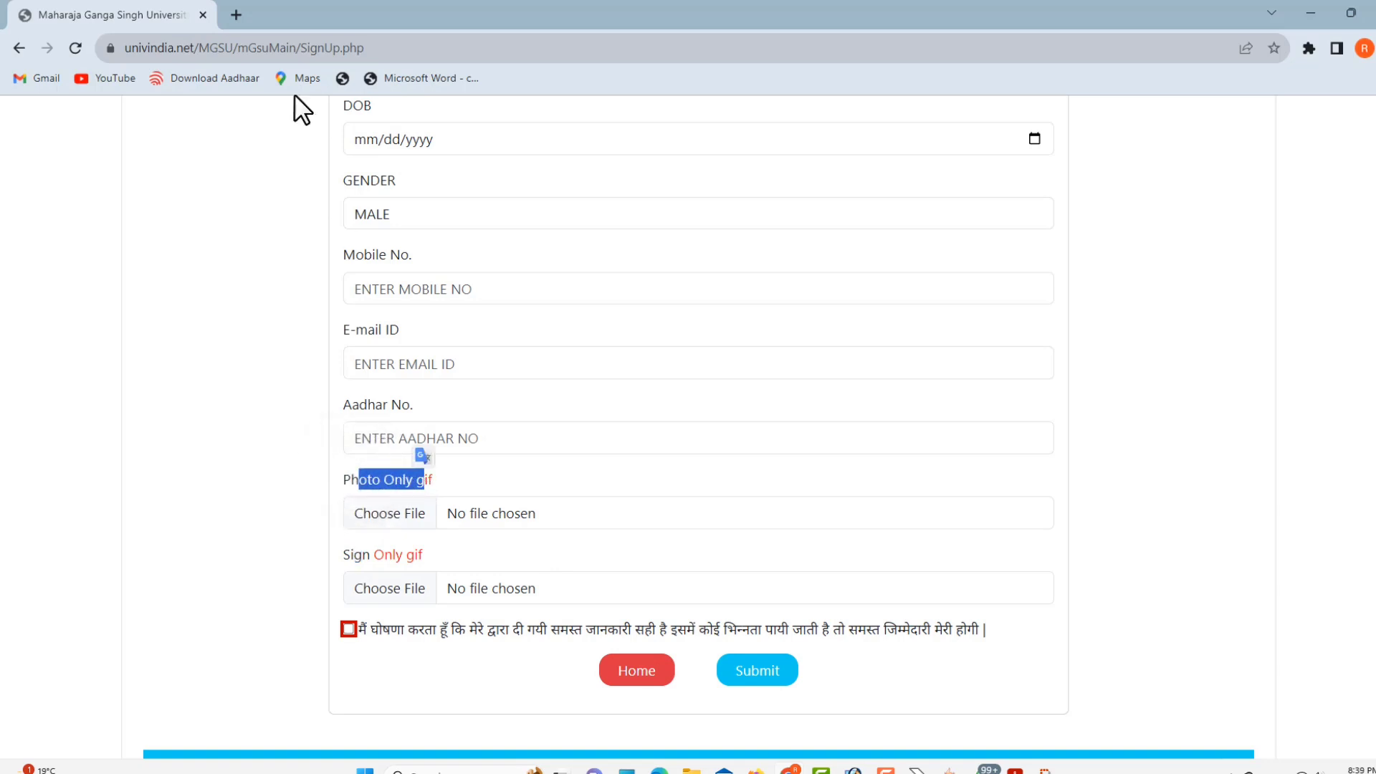
Search for "jpg to gif" in a new tab, convert the portrait photo from the Desktop with Soda PDF and download sodapdf-converted.gif
{"action": "left_click", "coordinate": [236, 15]}
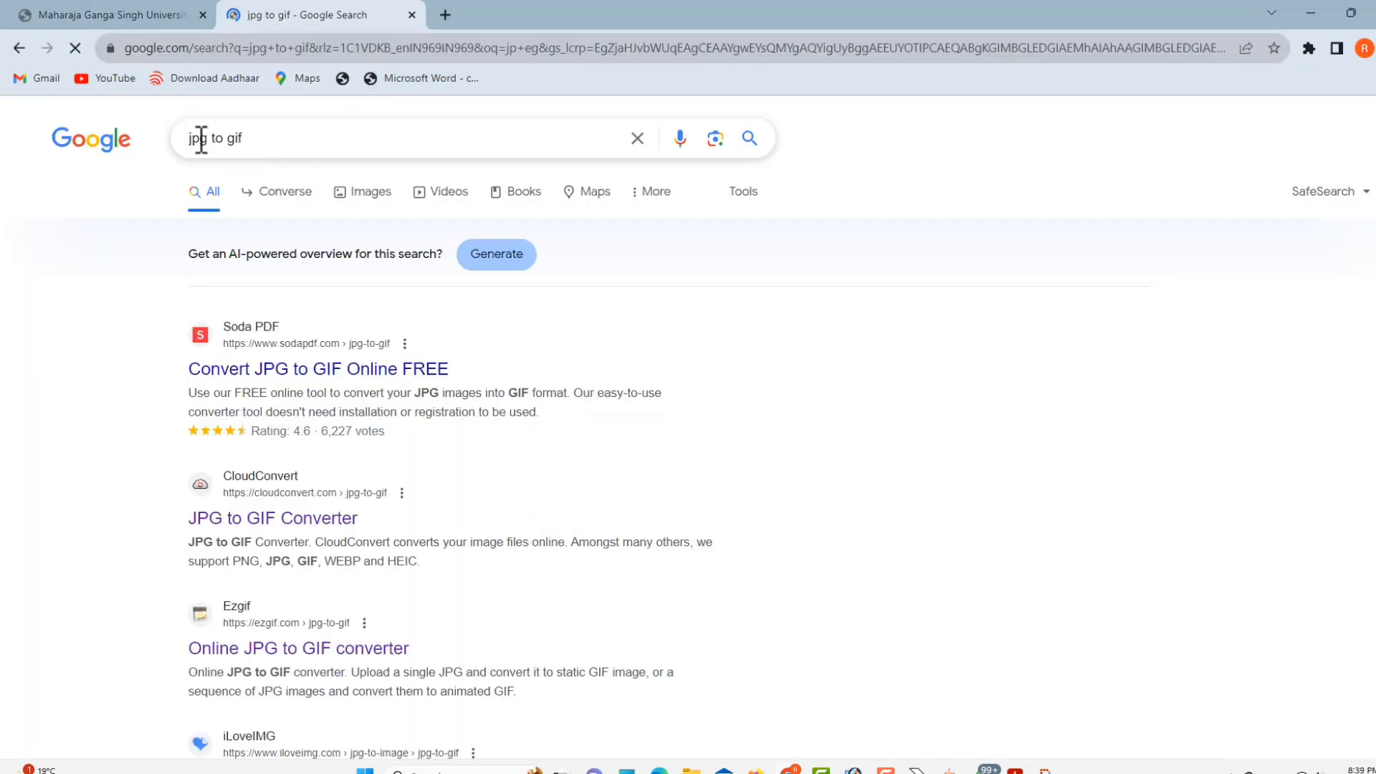
{"action": "left_click", "coordinate": [330, 369]}
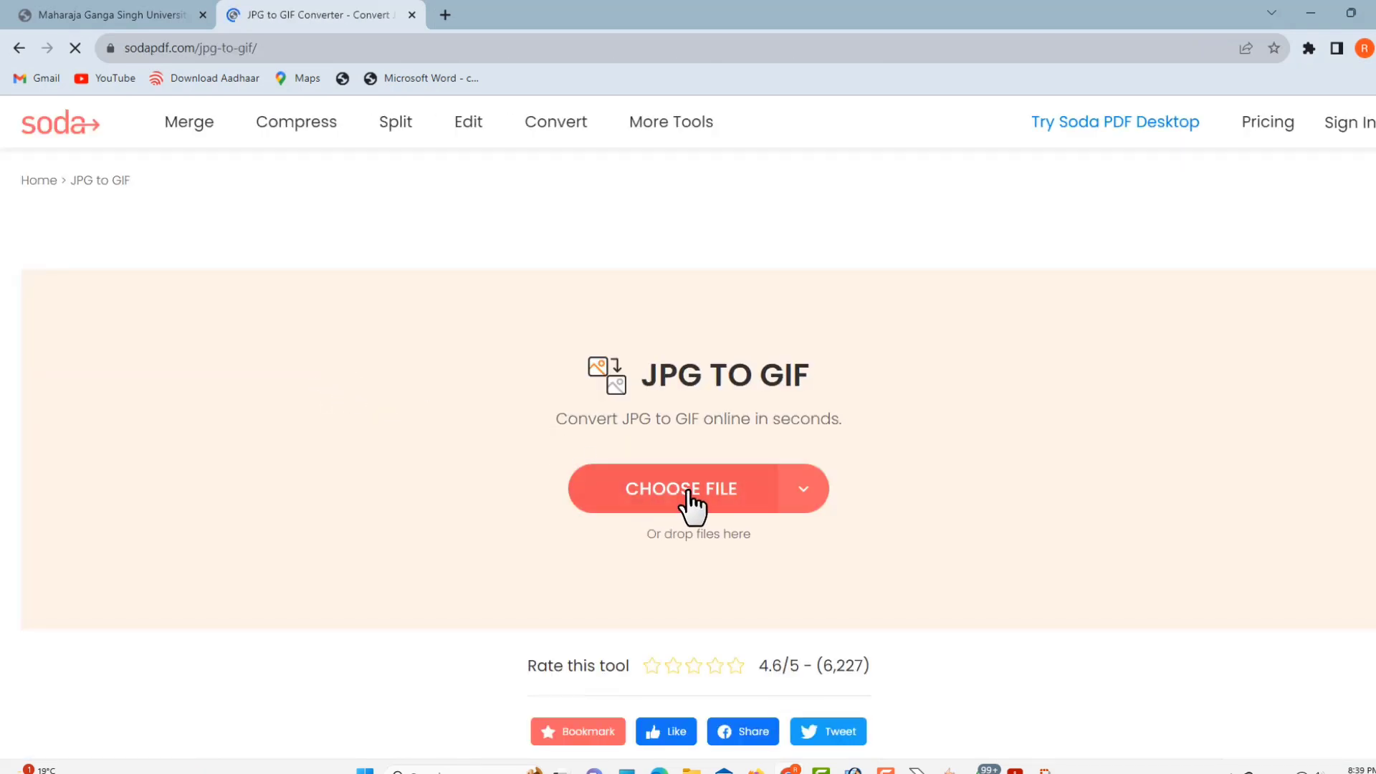
{"action": "left_click", "coordinate": [640, 503]}
{"action": "scroll", "coordinate": [430, 210], "scroll_direction": "down", "scroll_amount": 3}
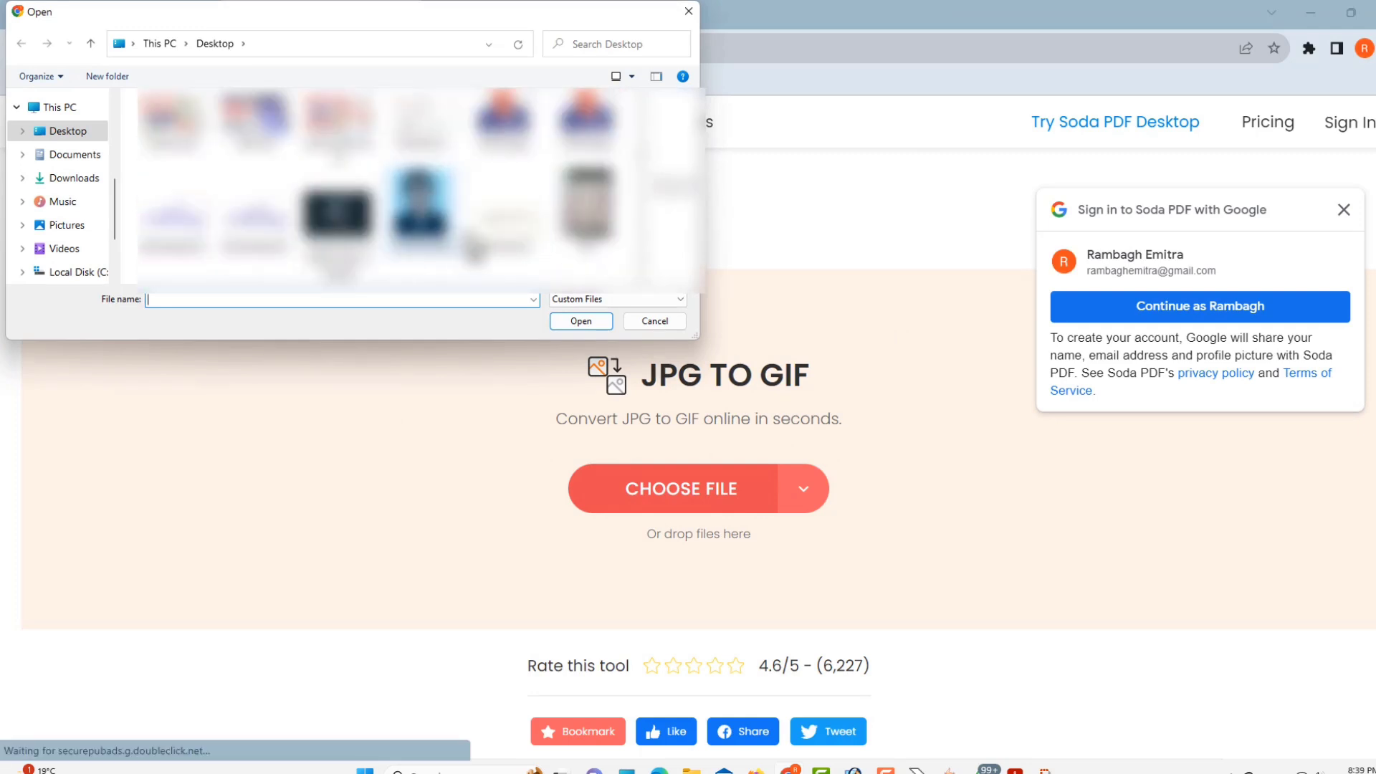
{"action": "scroll", "coordinate": [379, 188], "scroll_direction": "up", "scroll_amount": 1}
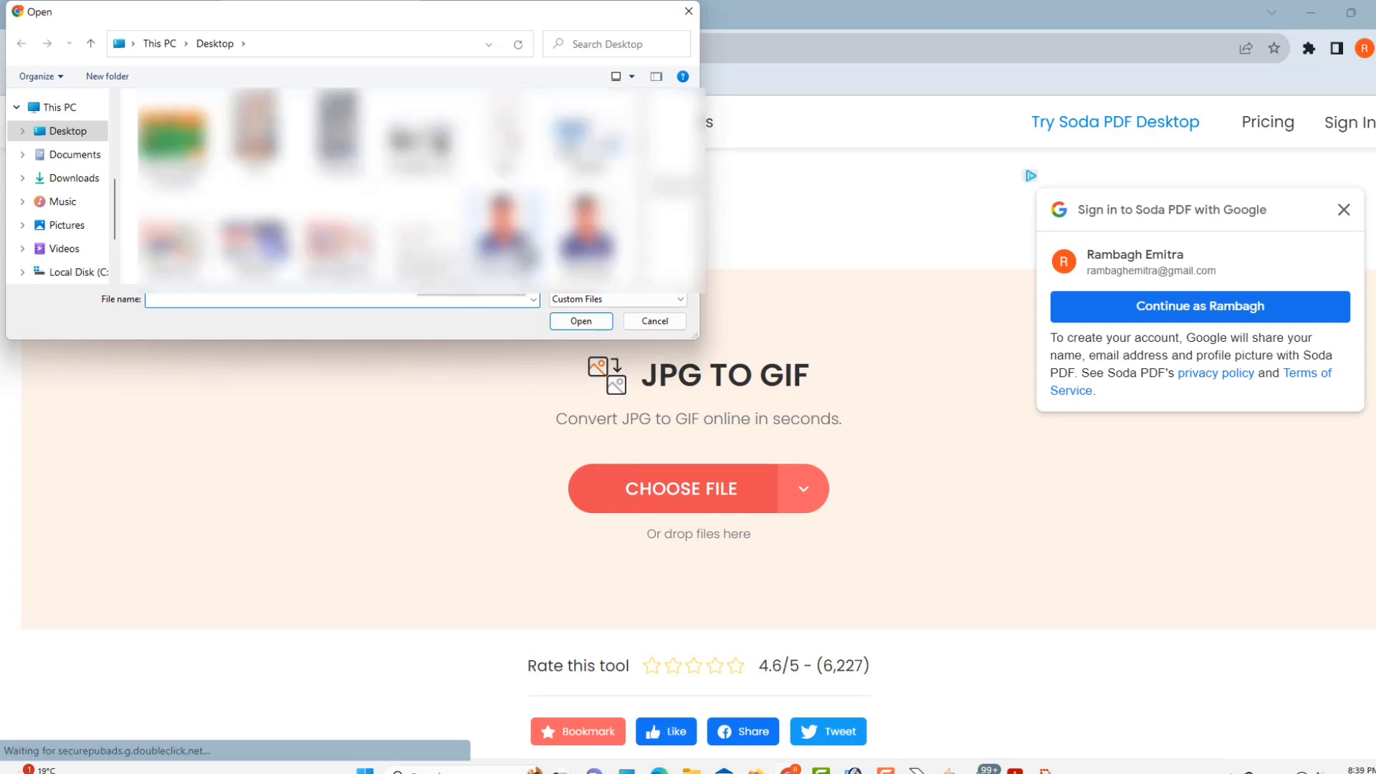
{"action": "left_click", "coordinate": [505, 240]}
{"action": "left_click", "coordinate": [594, 323]}
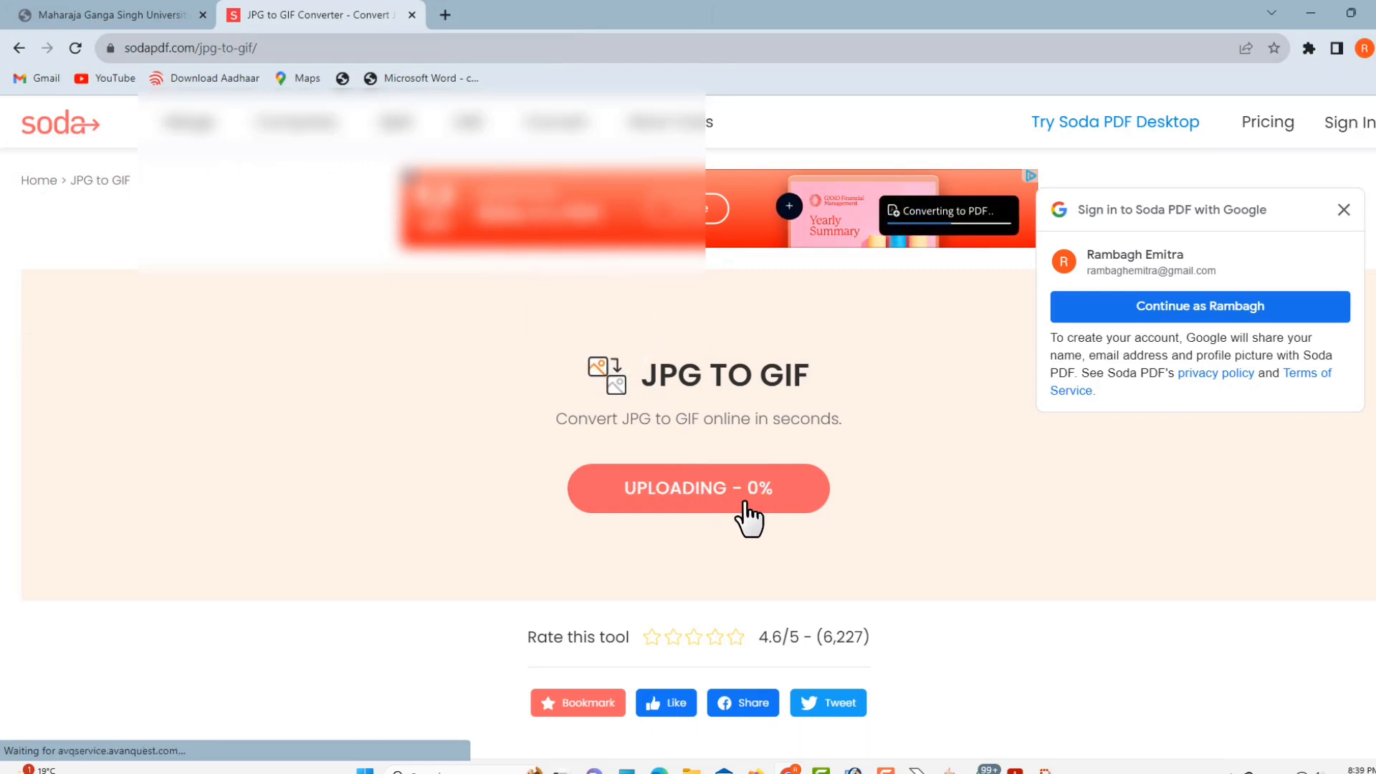
{"action": "left_click", "coordinate": [1345, 209]}
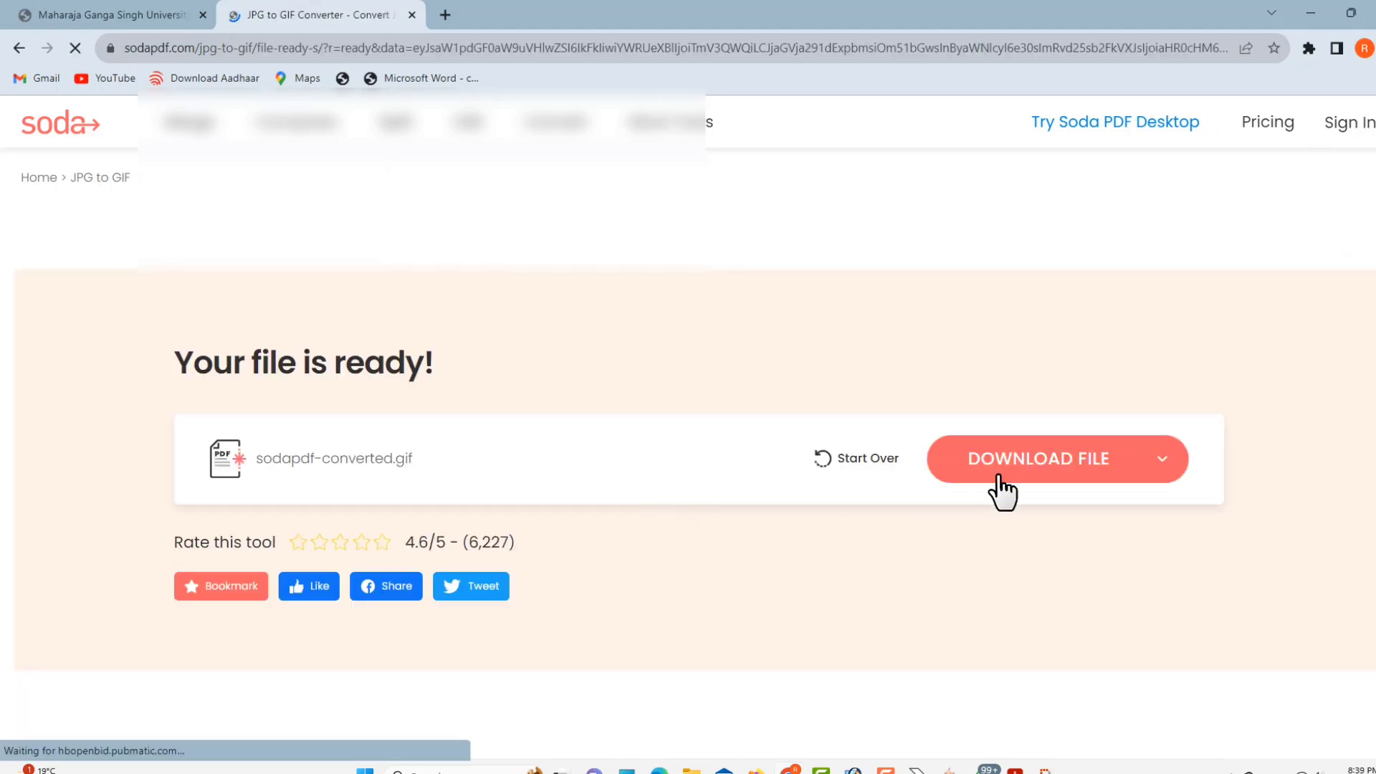
{"action": "left_click", "coordinate": [999, 476]}
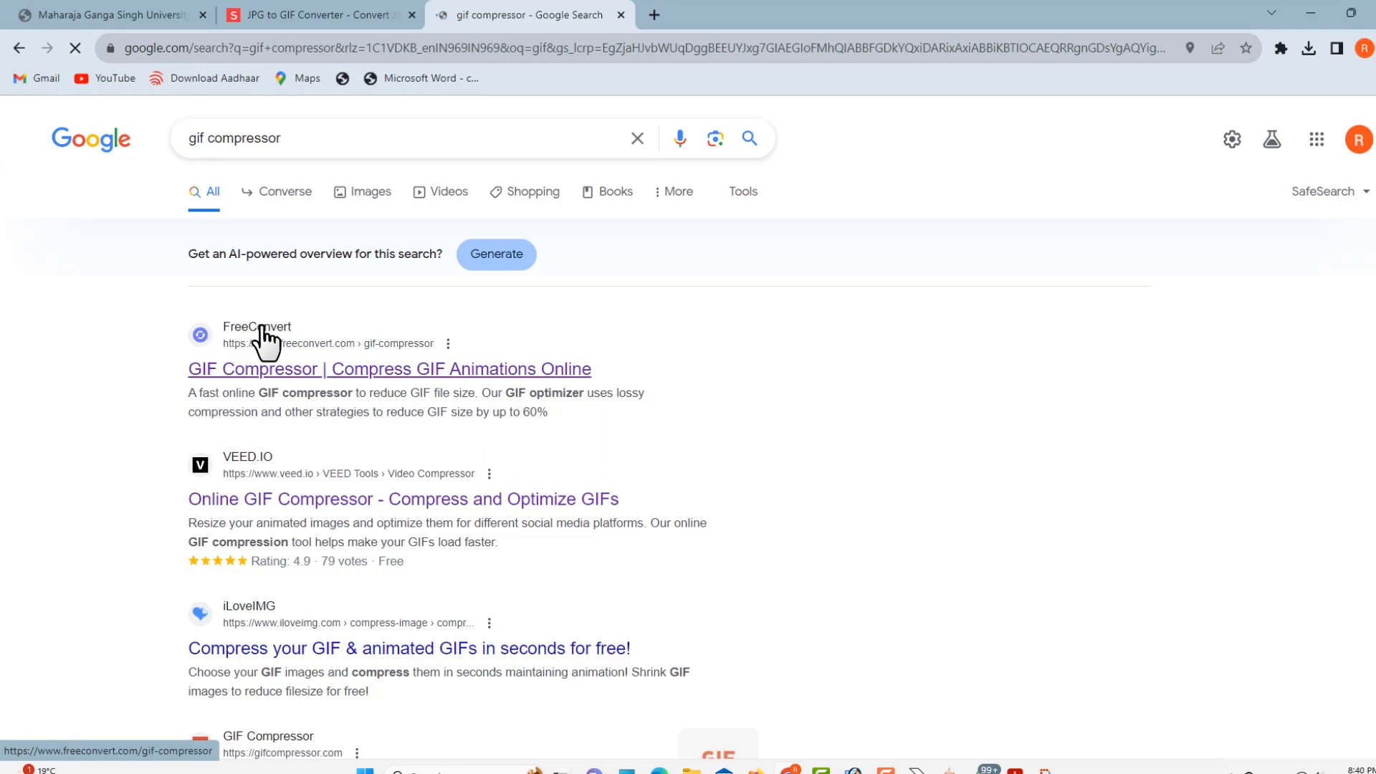
Return to the university registration tab, copy the application number from the registration message and dismiss it
{"action": "left_click", "coordinate": [107, 11]}
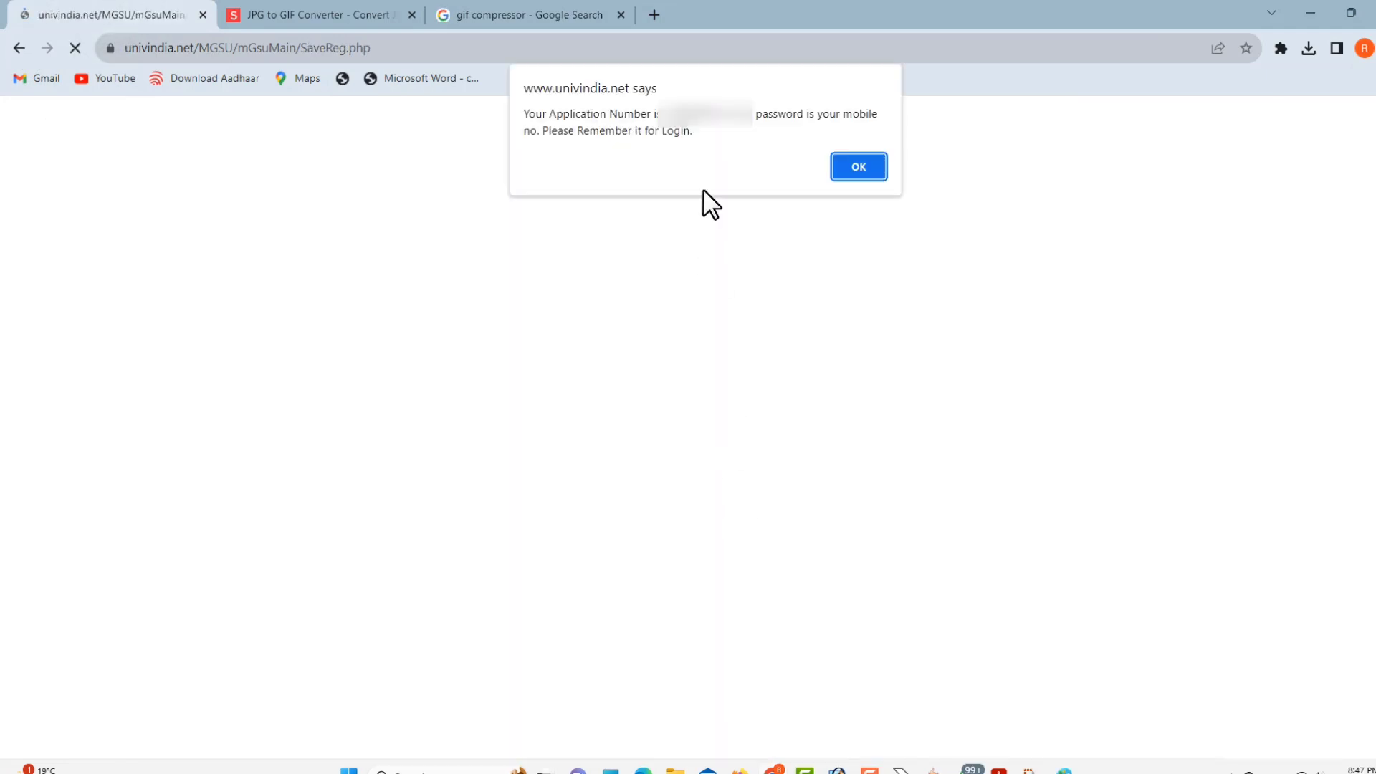
{"action": "double_click", "coordinate": [681, 114]}
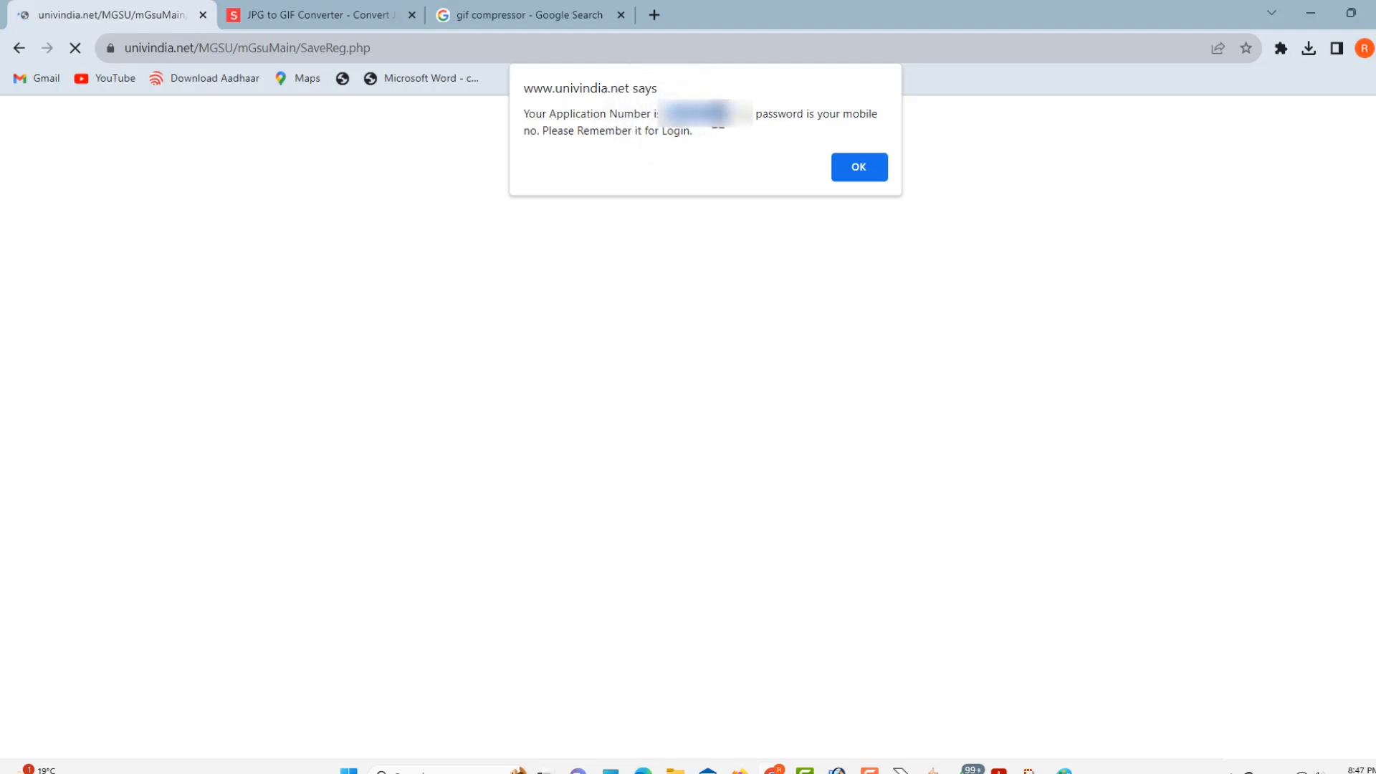
{"action": "right_click", "coordinate": [718, 121]}
{"action": "left_click", "coordinate": [731, 132]}
{"action": "key", "text": "Return"}
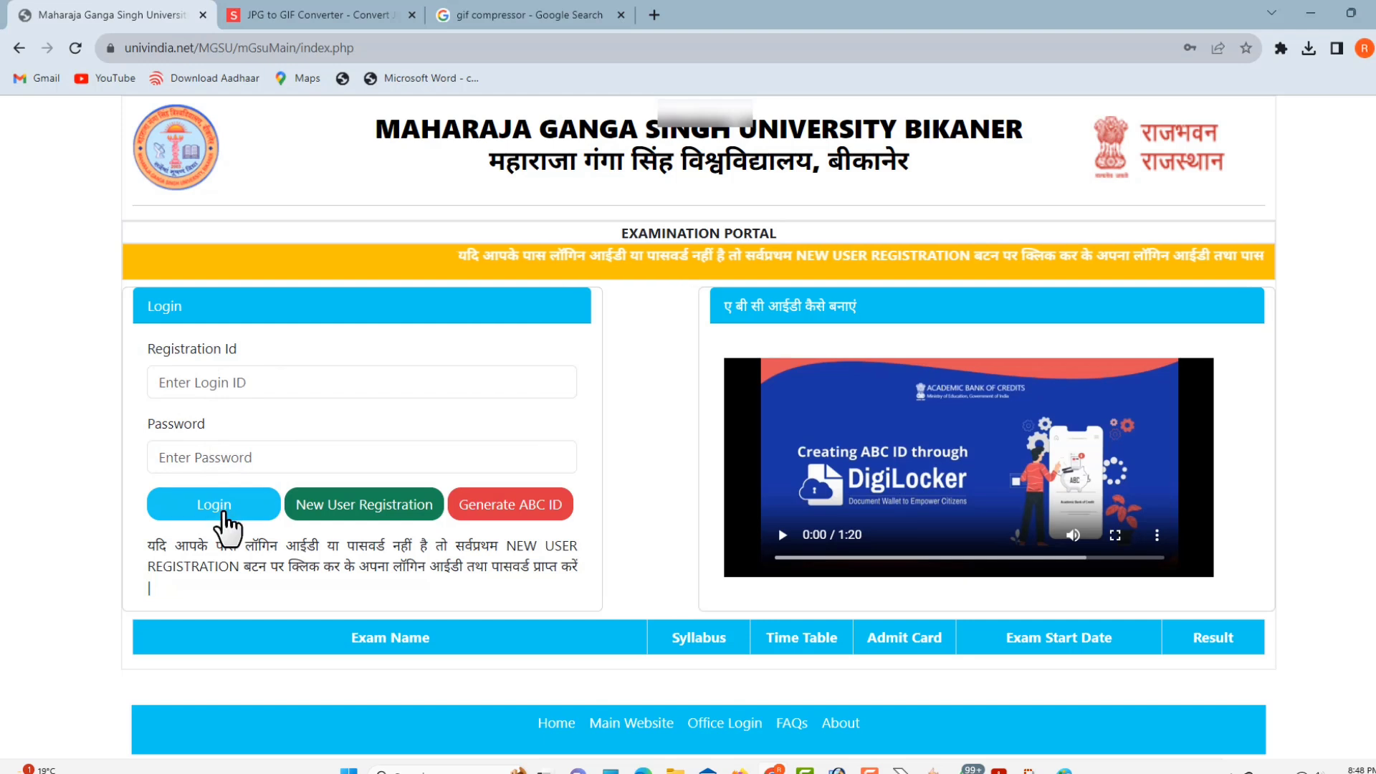
Log in to the examination portal and open the page for filling in the exam form
{"action": "left_click", "coordinate": [215, 508]}
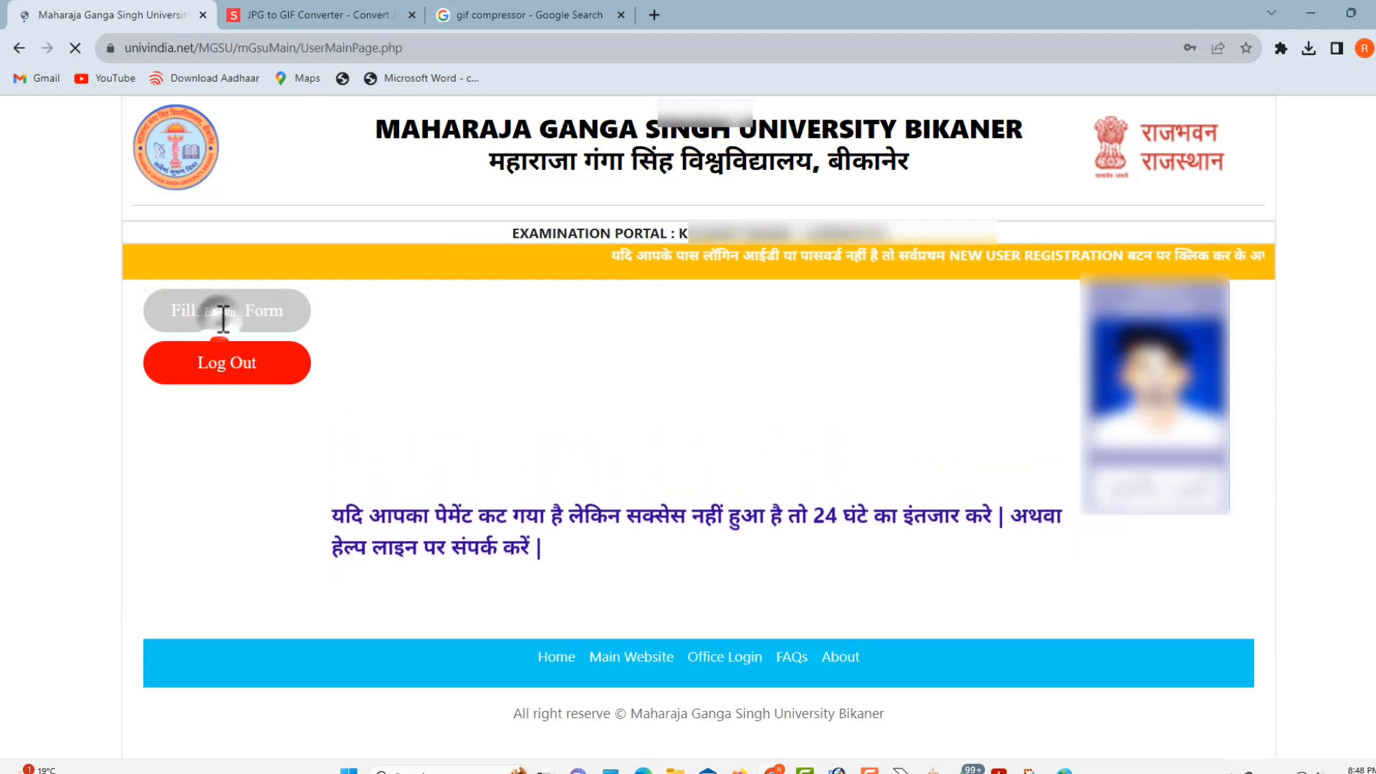
{"action": "left_click", "coordinate": [223, 318]}
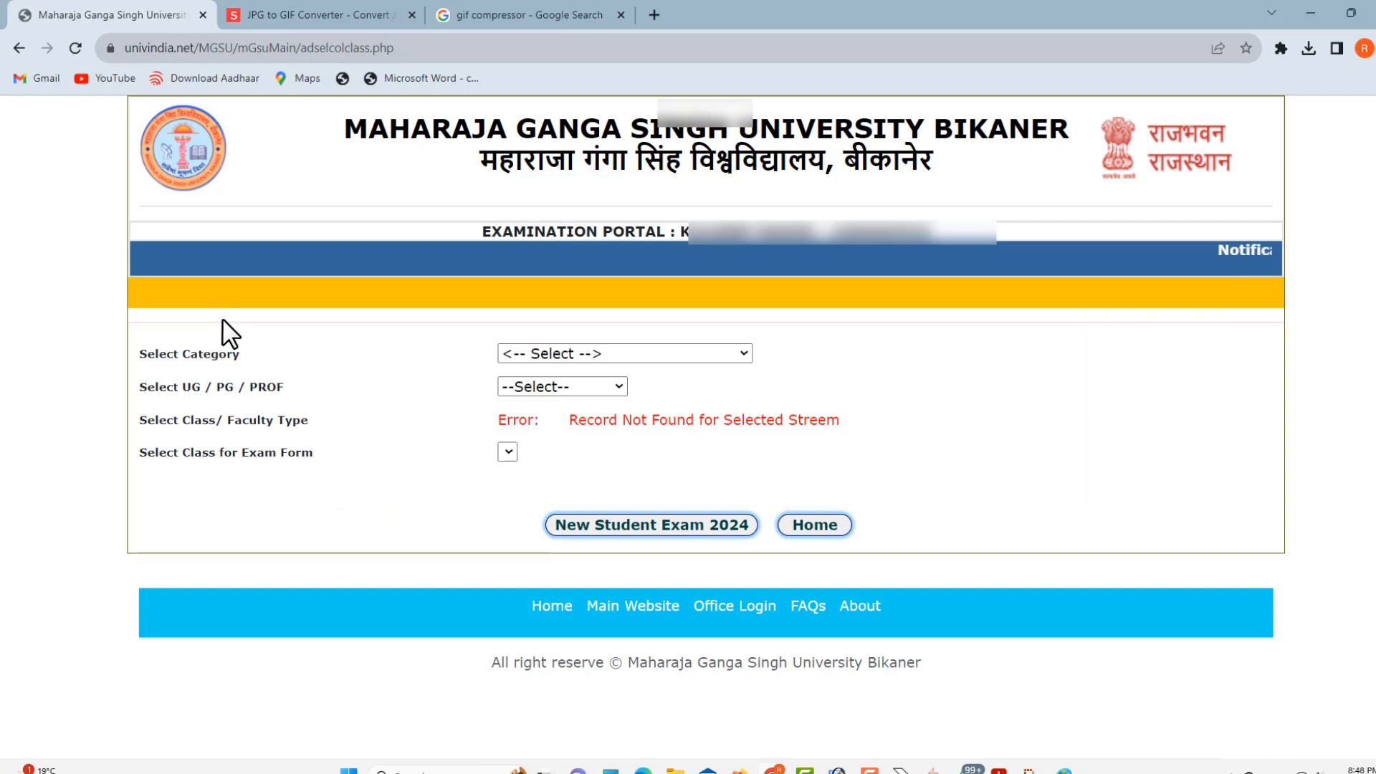
Set the exam form's category to REGULAR / नियमित and the UG / PG / PROF level to UG
{"action": "left_click_drag", "start_coordinate": [204, 355], "coordinate": [509, 358]}
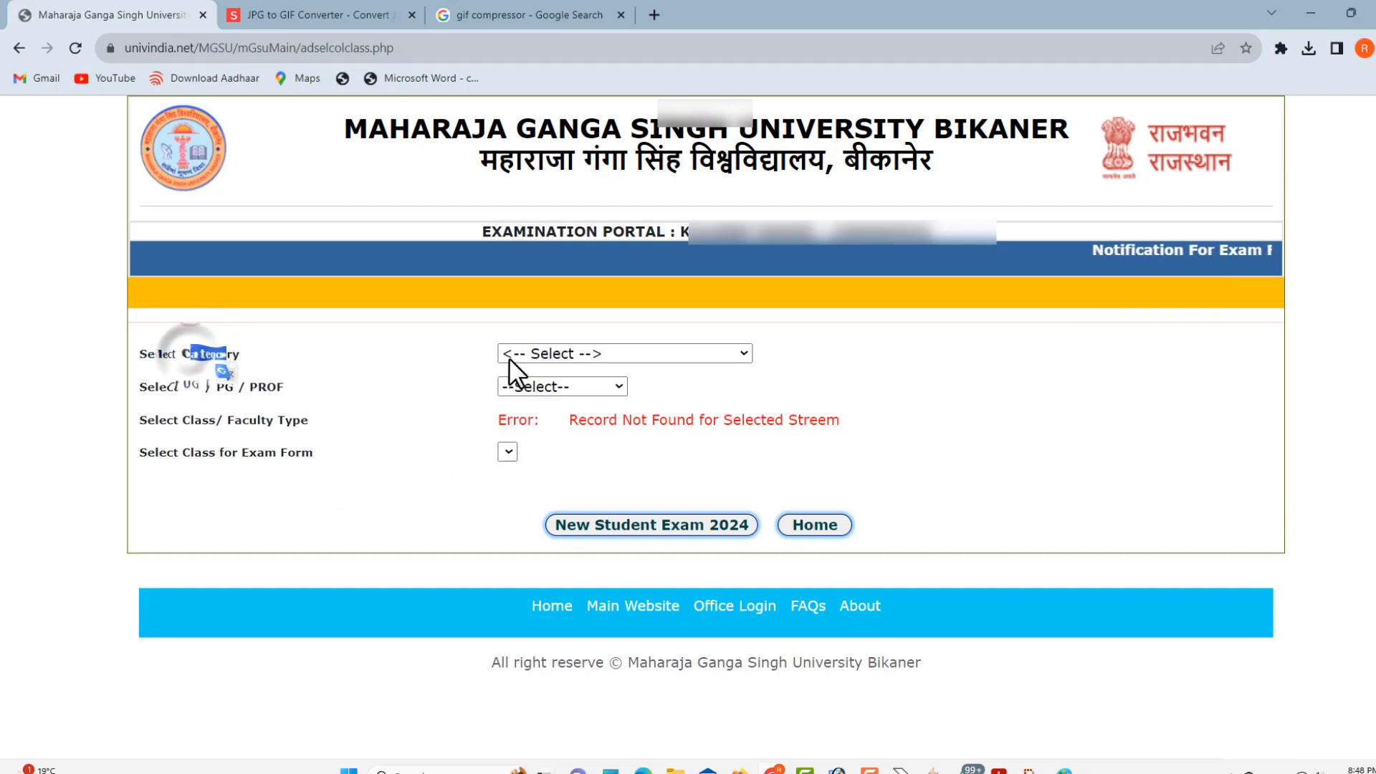
{"action": "left_click", "coordinate": [569, 351]}
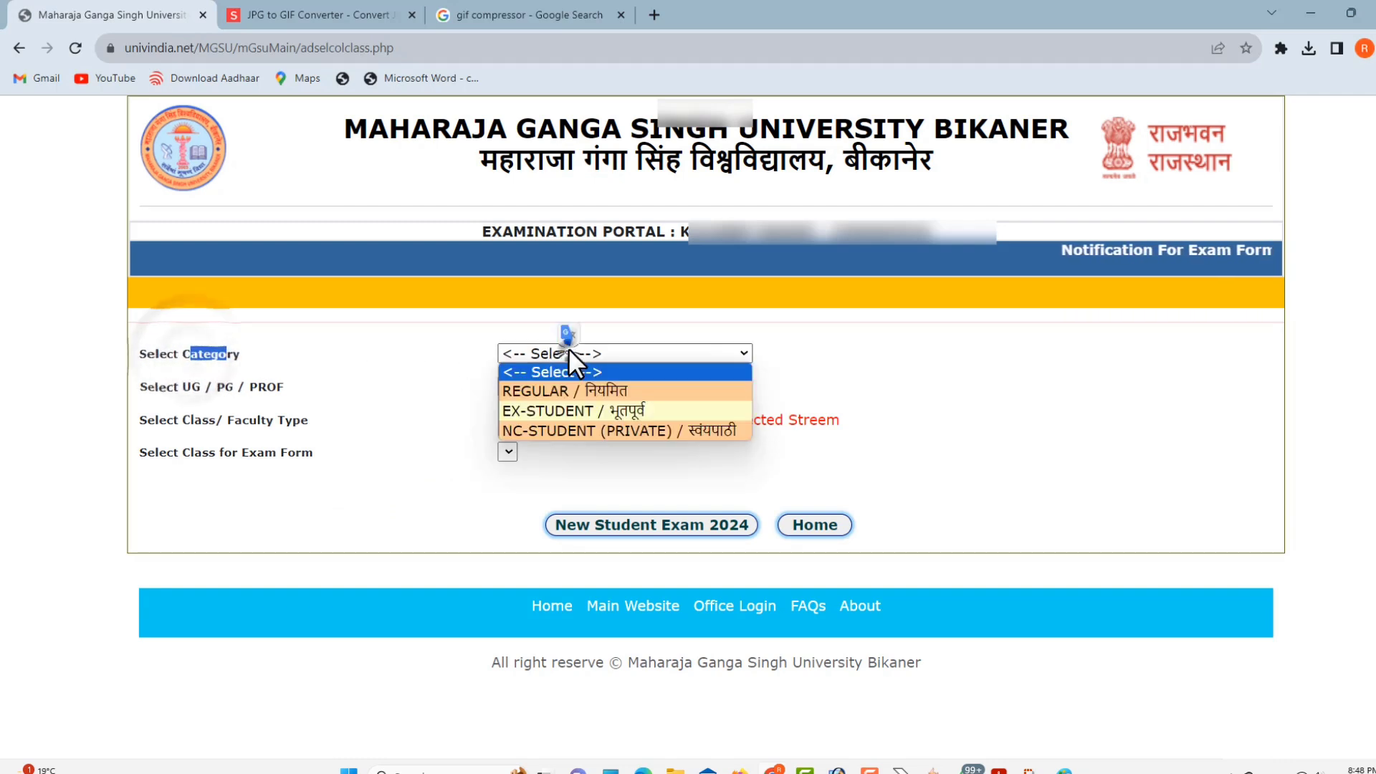
{"action": "left_click", "coordinate": [545, 393]}
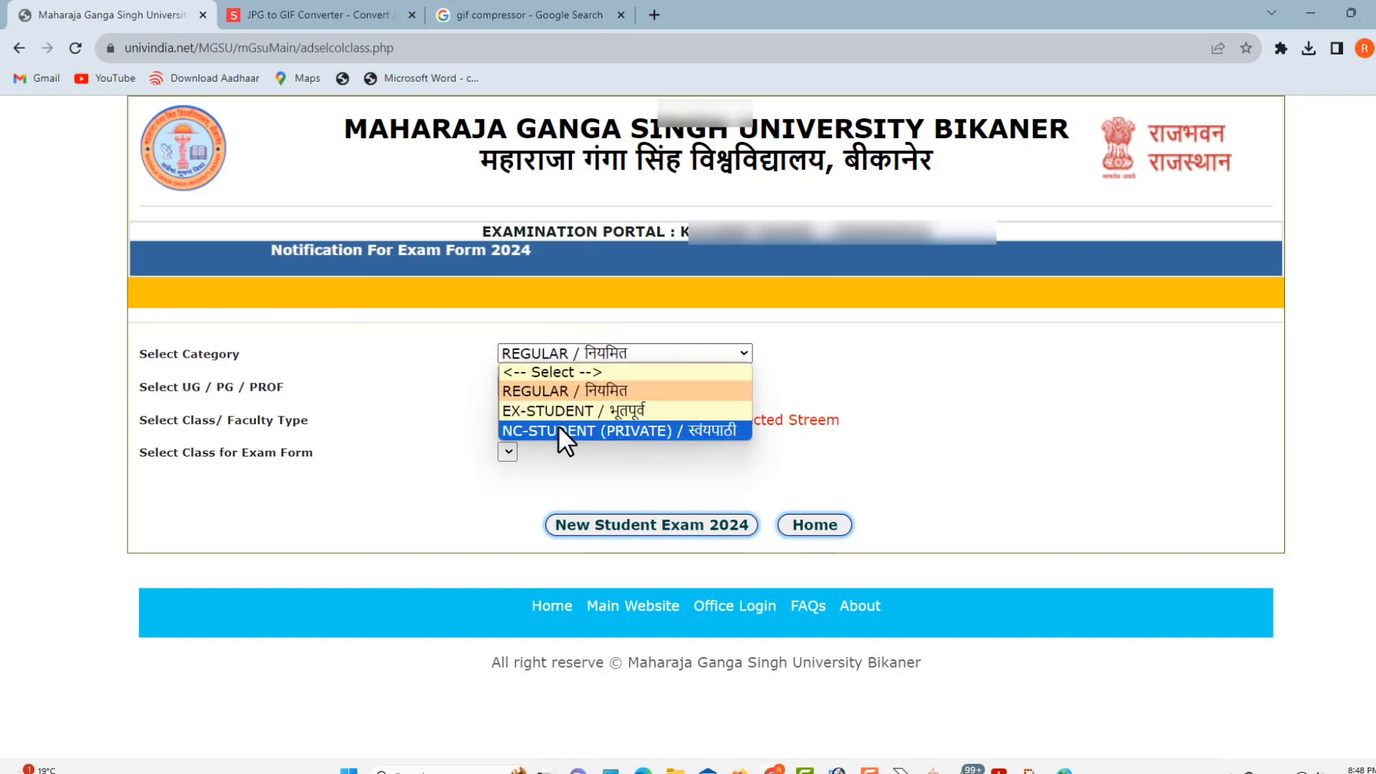
{"action": "left_click", "coordinate": [544, 391]}
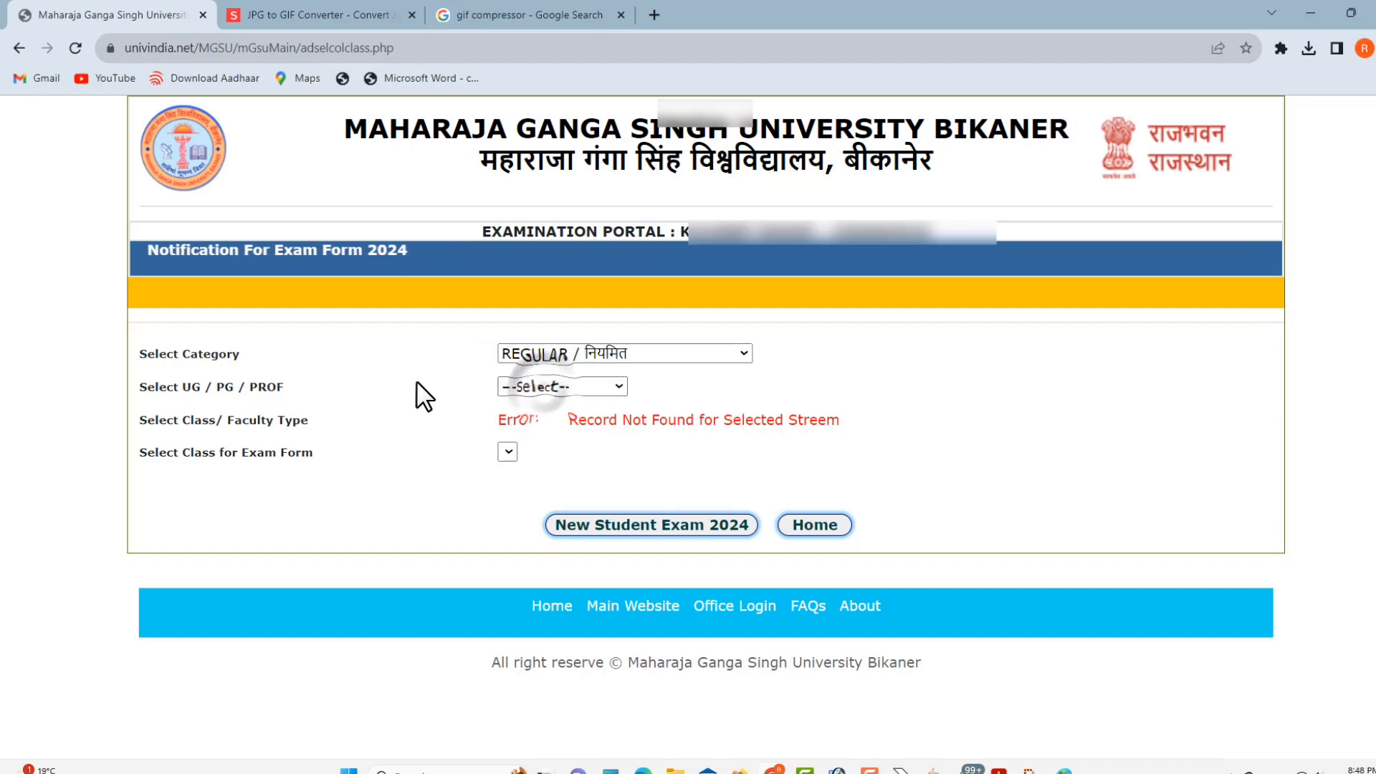
{"action": "left_click", "coordinate": [543, 388]}
{"action": "left_click", "coordinate": [540, 412]}
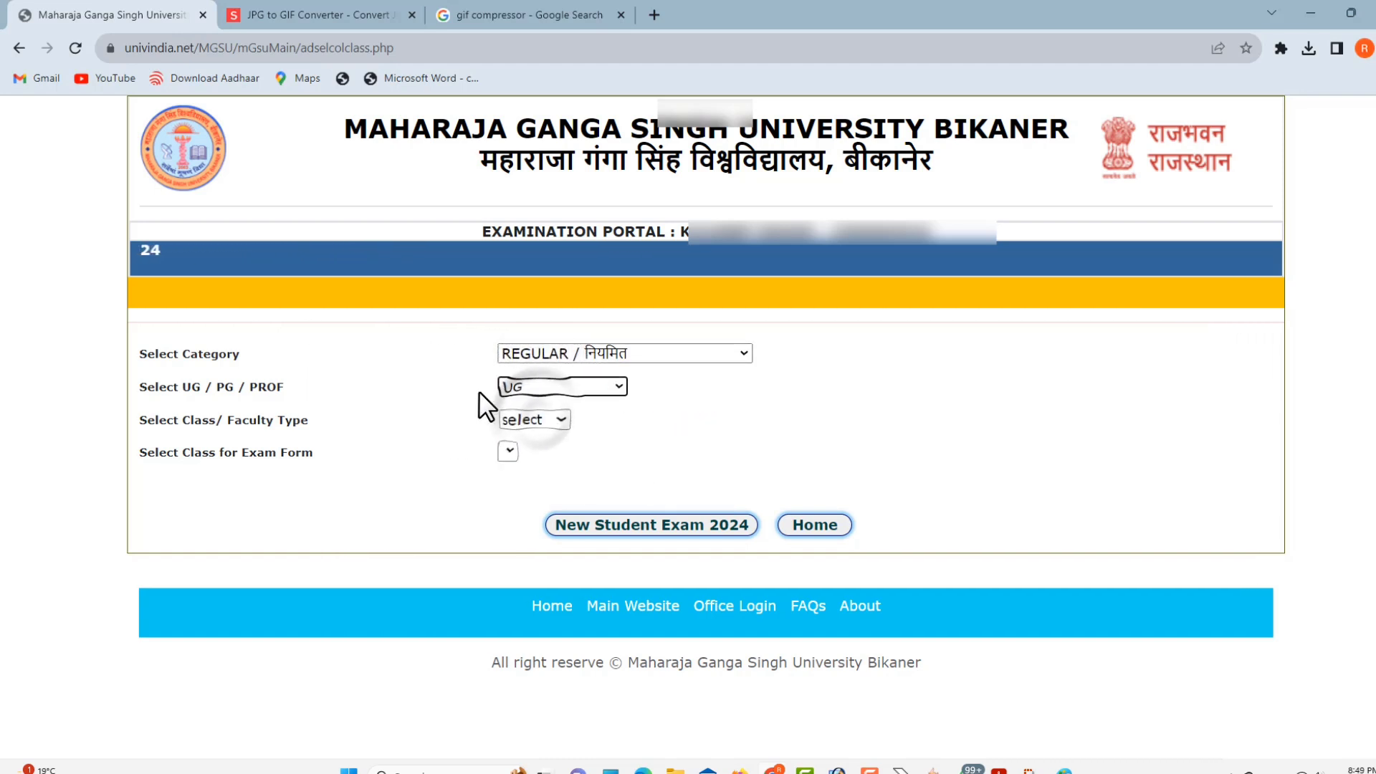
Set the faculty type to ARTS and the class to 1- B.A. SEM-I EXAMINATION.-2024, and start the new student exam form
{"action": "left_click", "coordinate": [529, 418]}
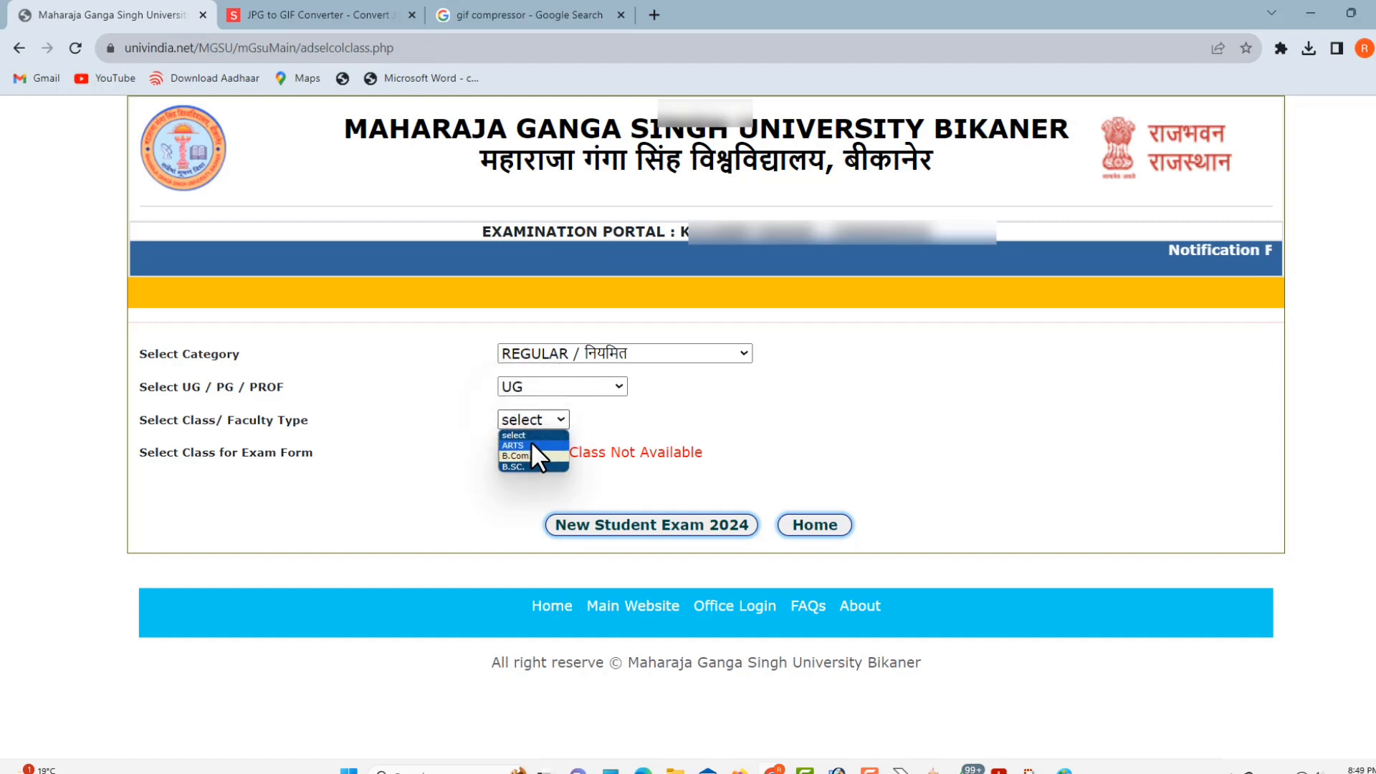
{"action": "left_click", "coordinate": [531, 441]}
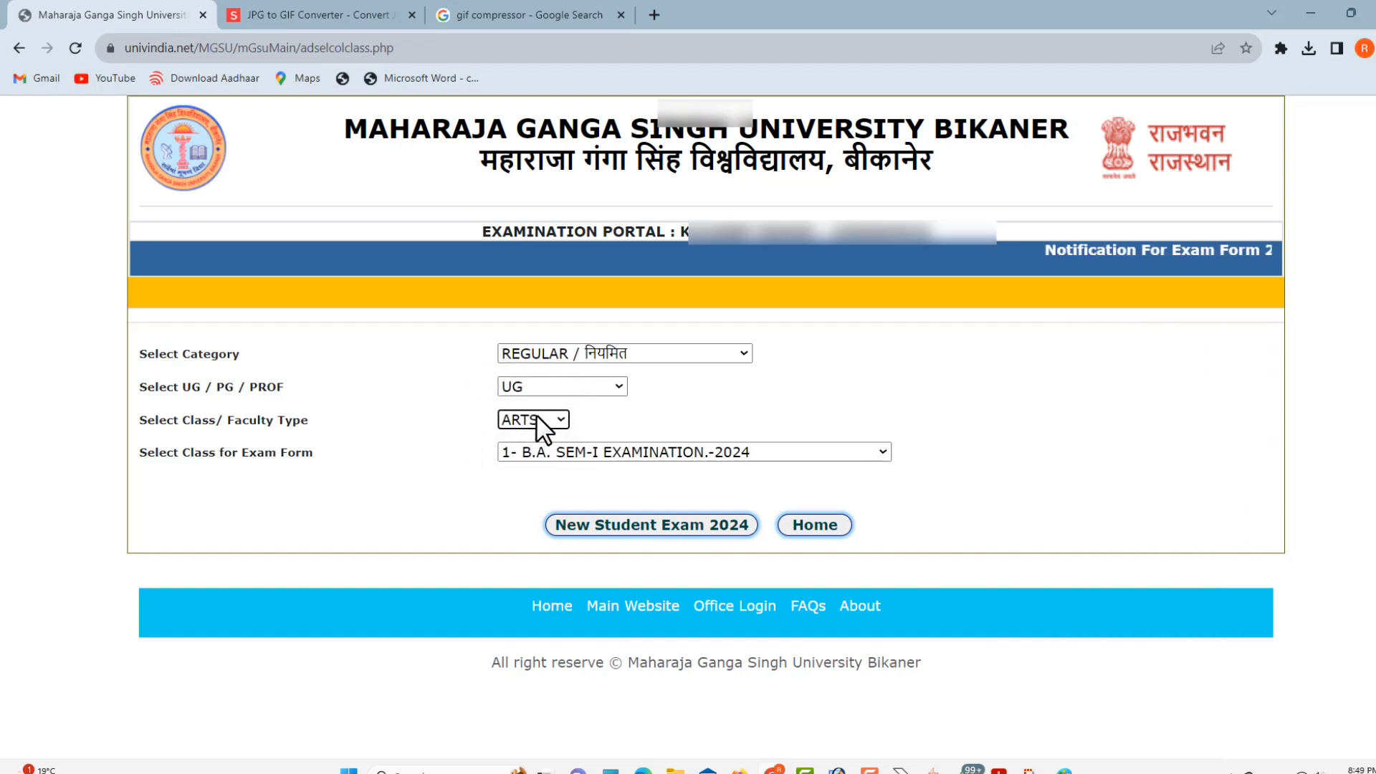
{"action": "left_click", "coordinate": [537, 415]}
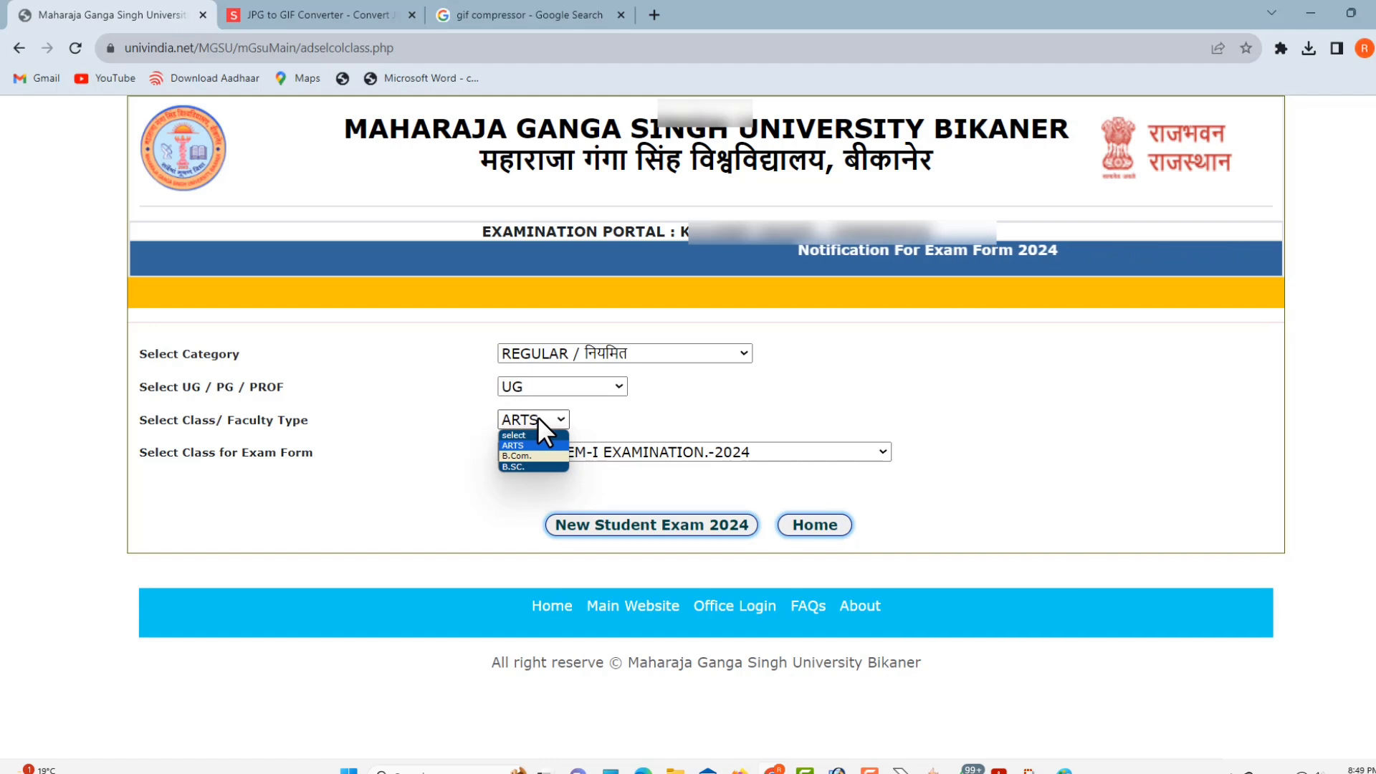
{"action": "left_click", "coordinate": [537, 416]}
{"action": "left_click", "coordinate": [558, 455]}
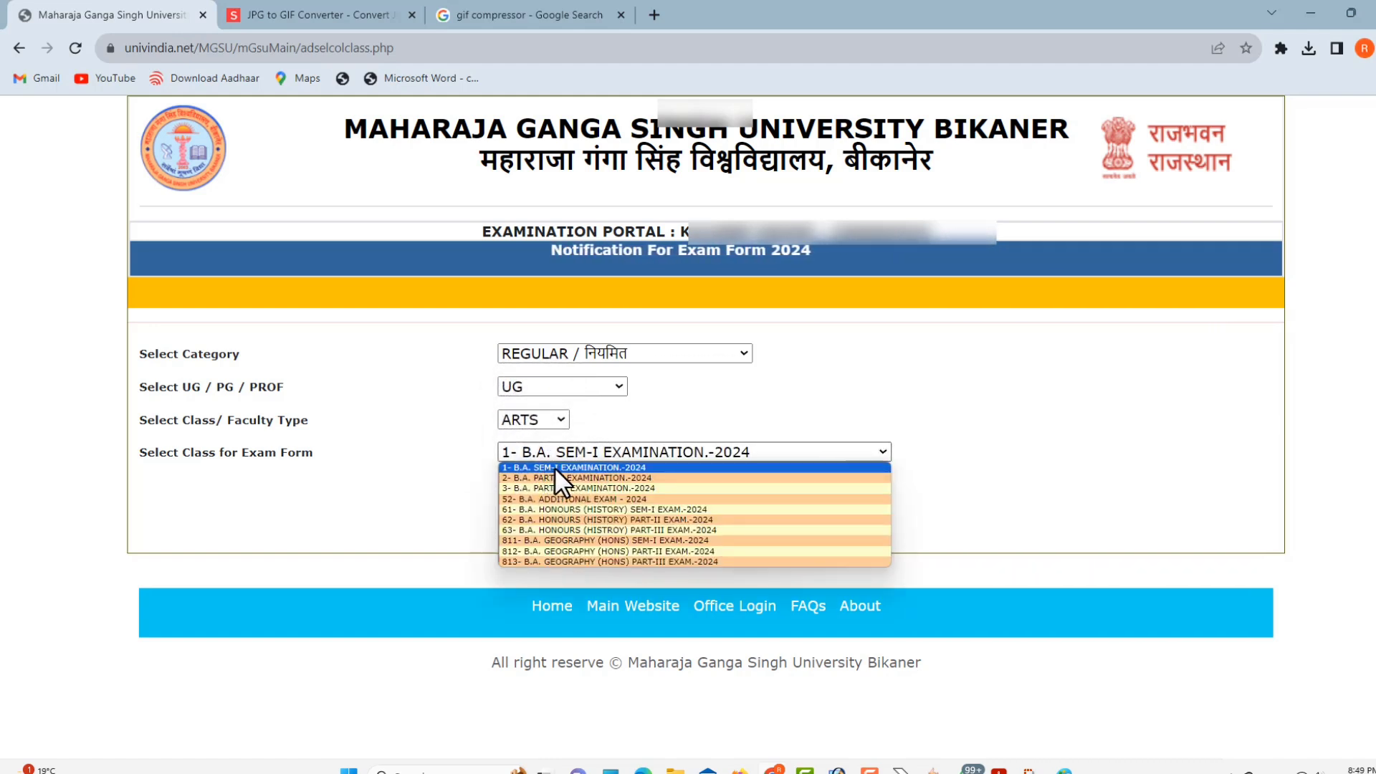
{"action": "left_click", "coordinate": [553, 467]}
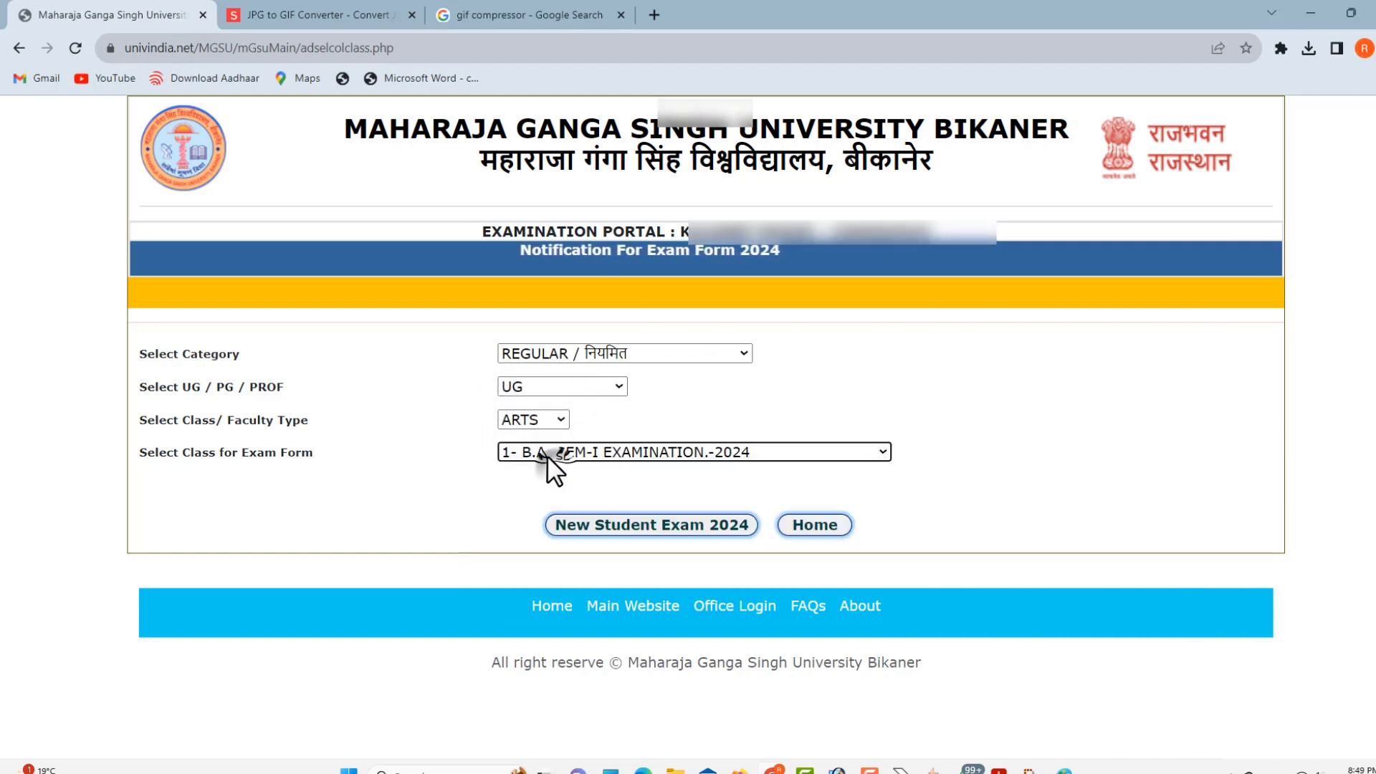
{"action": "left_click", "coordinate": [609, 527]}
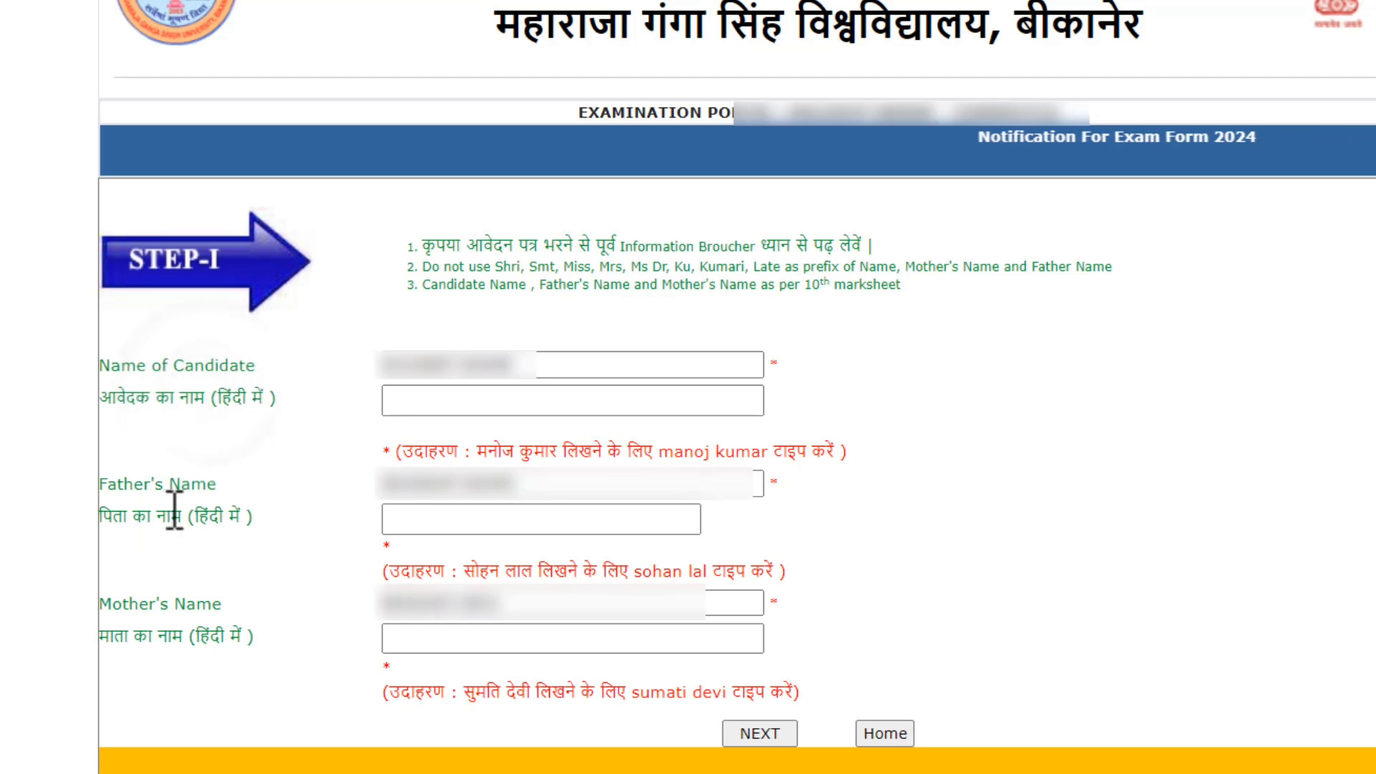
Continue from the STEP-I page with the candidate's and parents' names to the main admission form
{"action": "left_click_drag", "start_coordinate": [174, 509], "coordinate": [254, 517]}
{"action": "left_click_drag", "start_coordinate": [209, 636], "coordinate": [158, 636]}
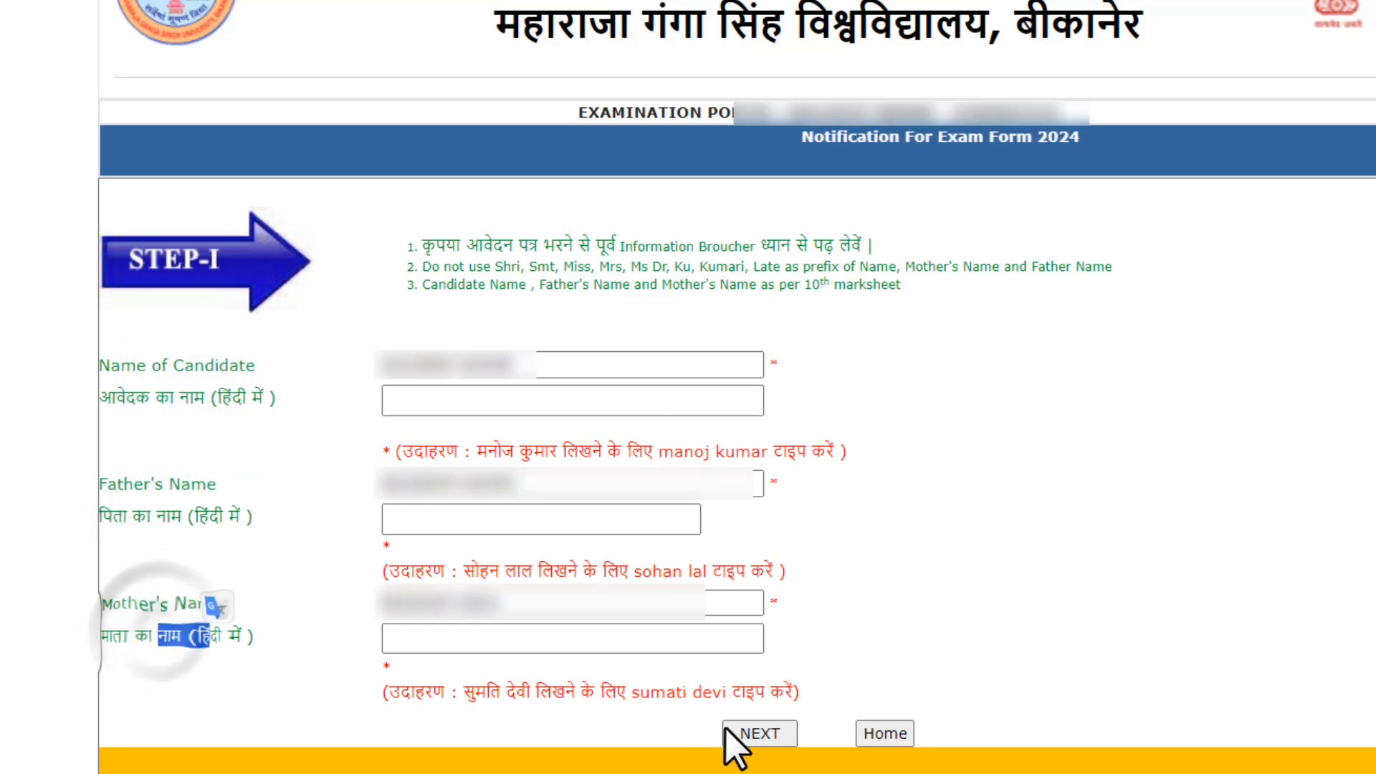
{"action": "left_click", "coordinate": [756, 735]}
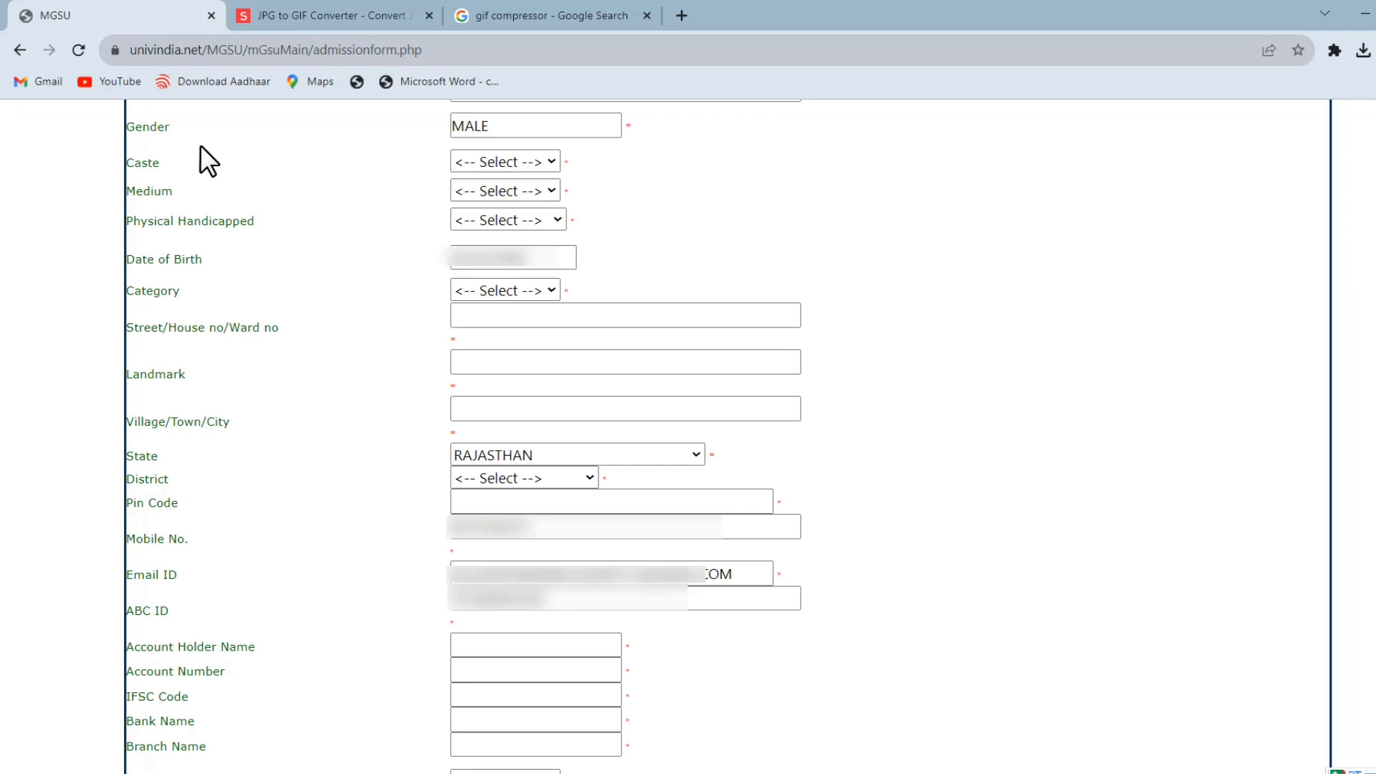
Set the student's caste to OBC, medium to HINDI, physical handicapped to NONE and category to REGULAR
{"action": "left_click", "coordinate": [476, 161]}
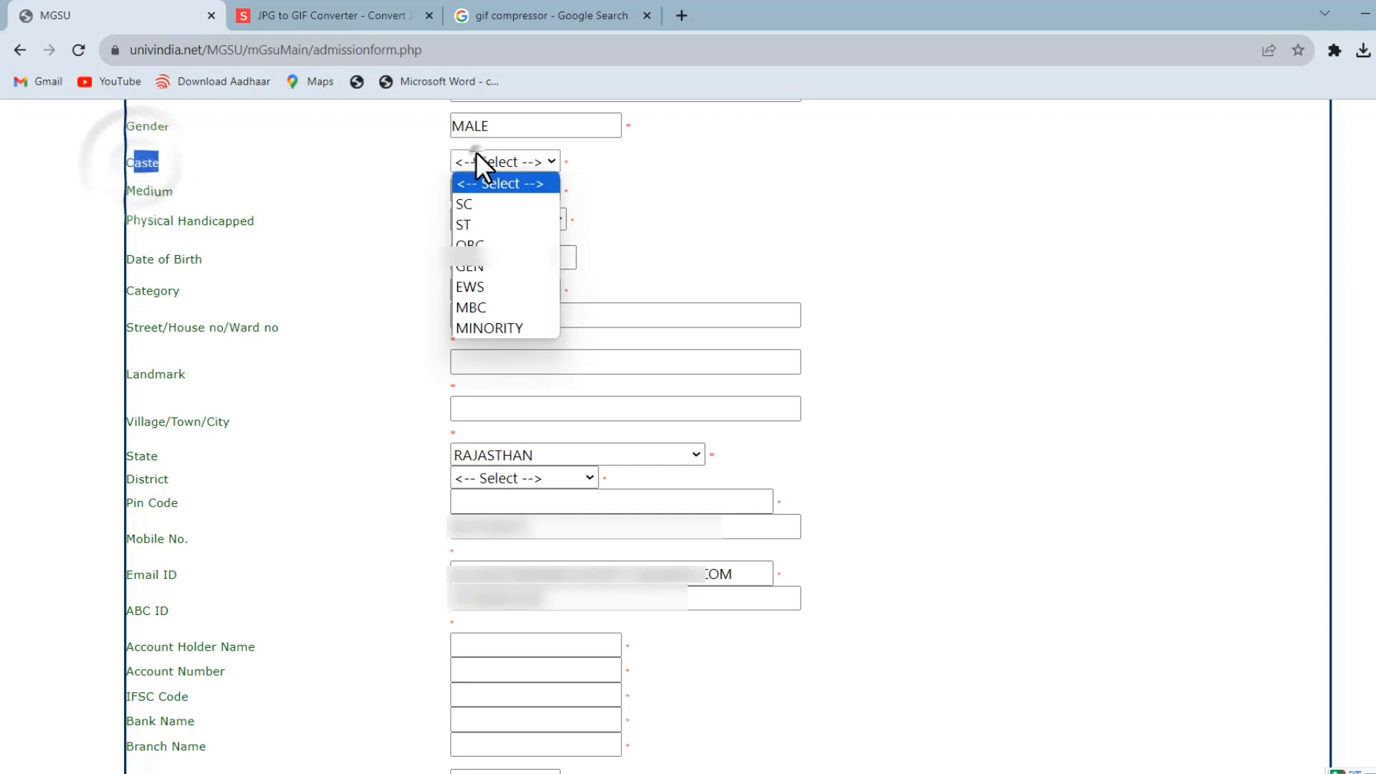
{"action": "left_click", "coordinate": [479, 247]}
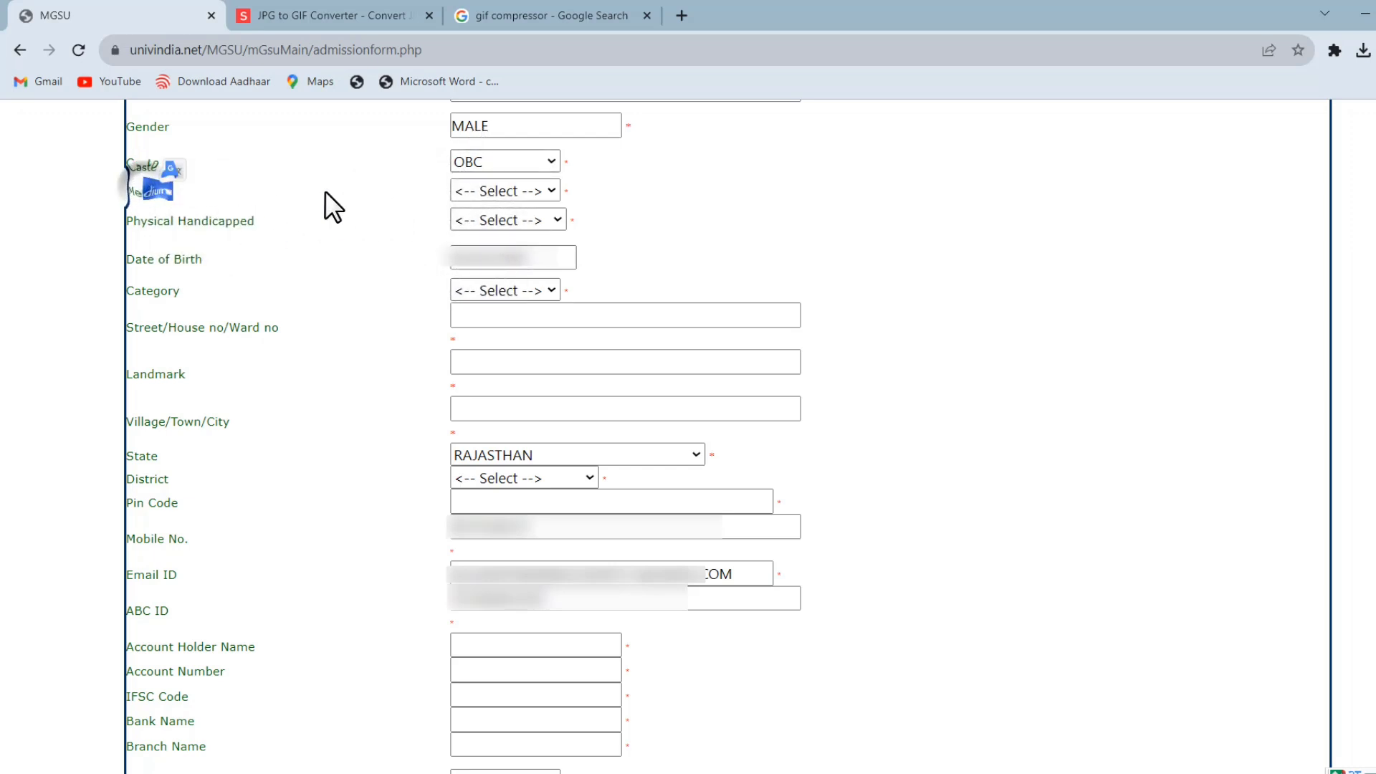
{"action": "left_click", "coordinate": [471, 192]}
{"action": "left_click", "coordinate": [475, 233]}
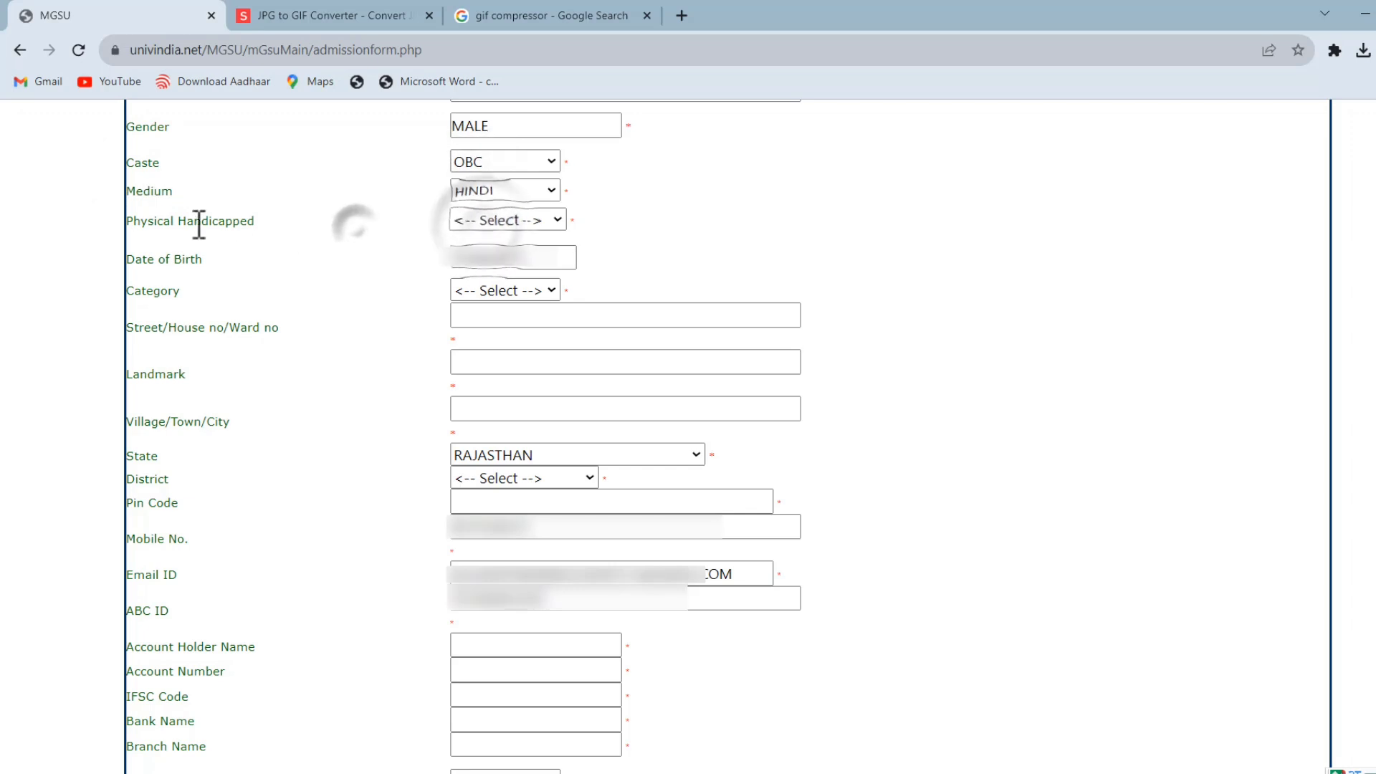
{"action": "left_click", "coordinate": [479, 222]}
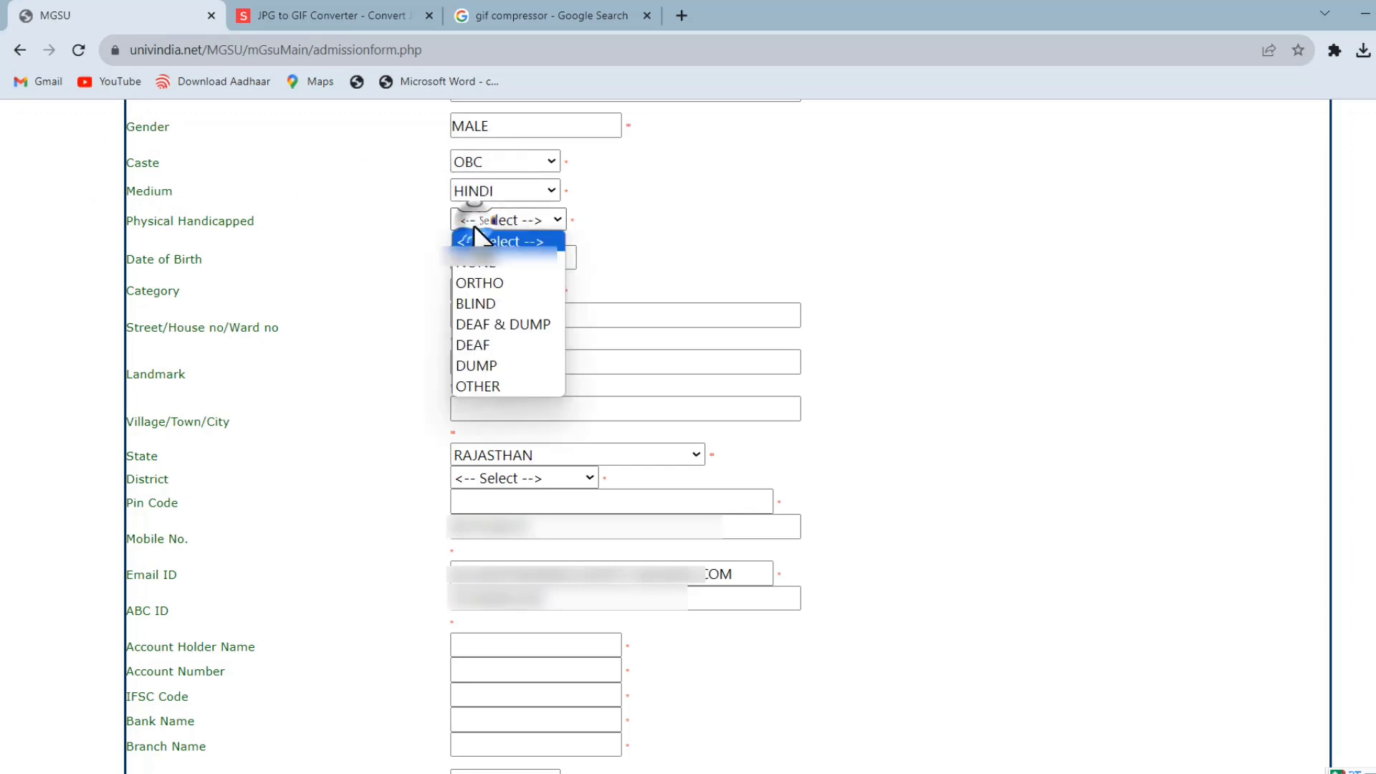
{"action": "left_click", "coordinate": [455, 262]}
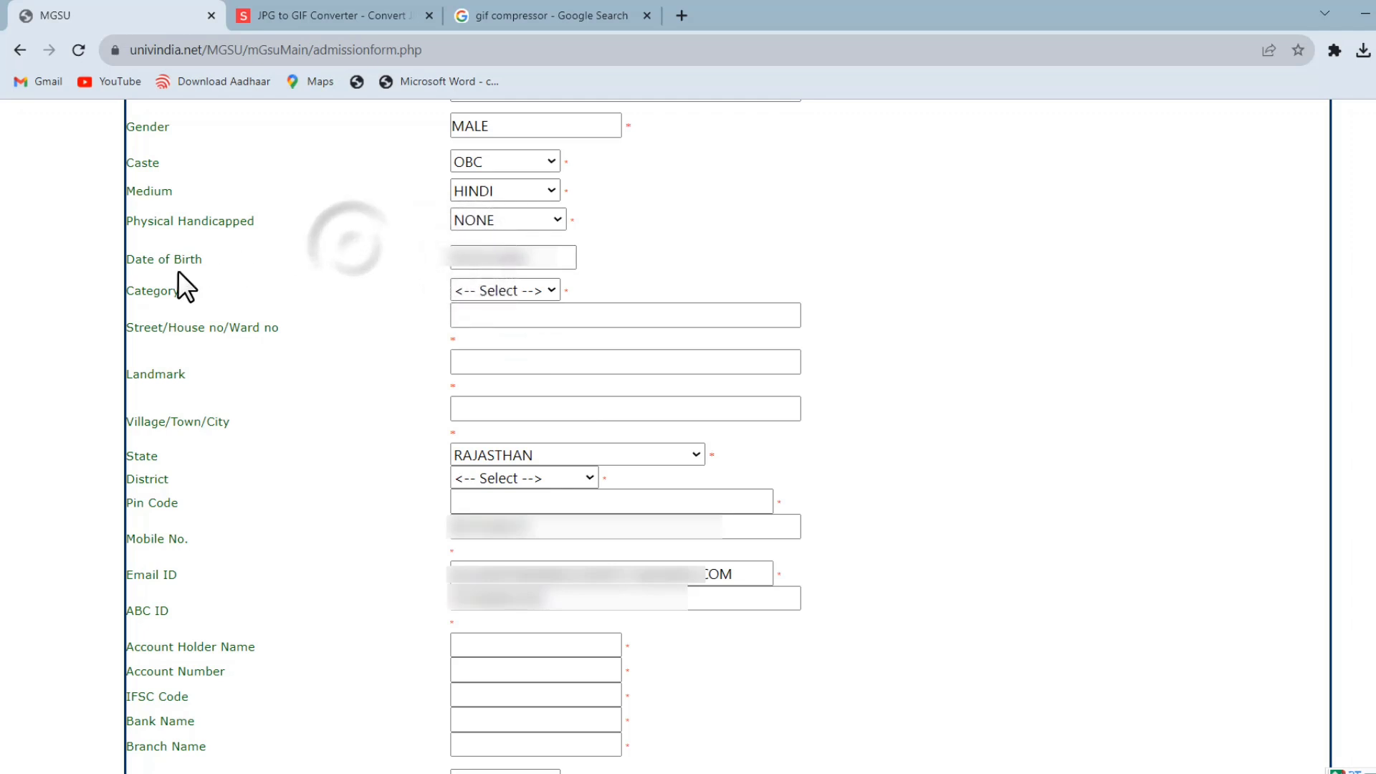
{"action": "left_click", "coordinate": [480, 292]}
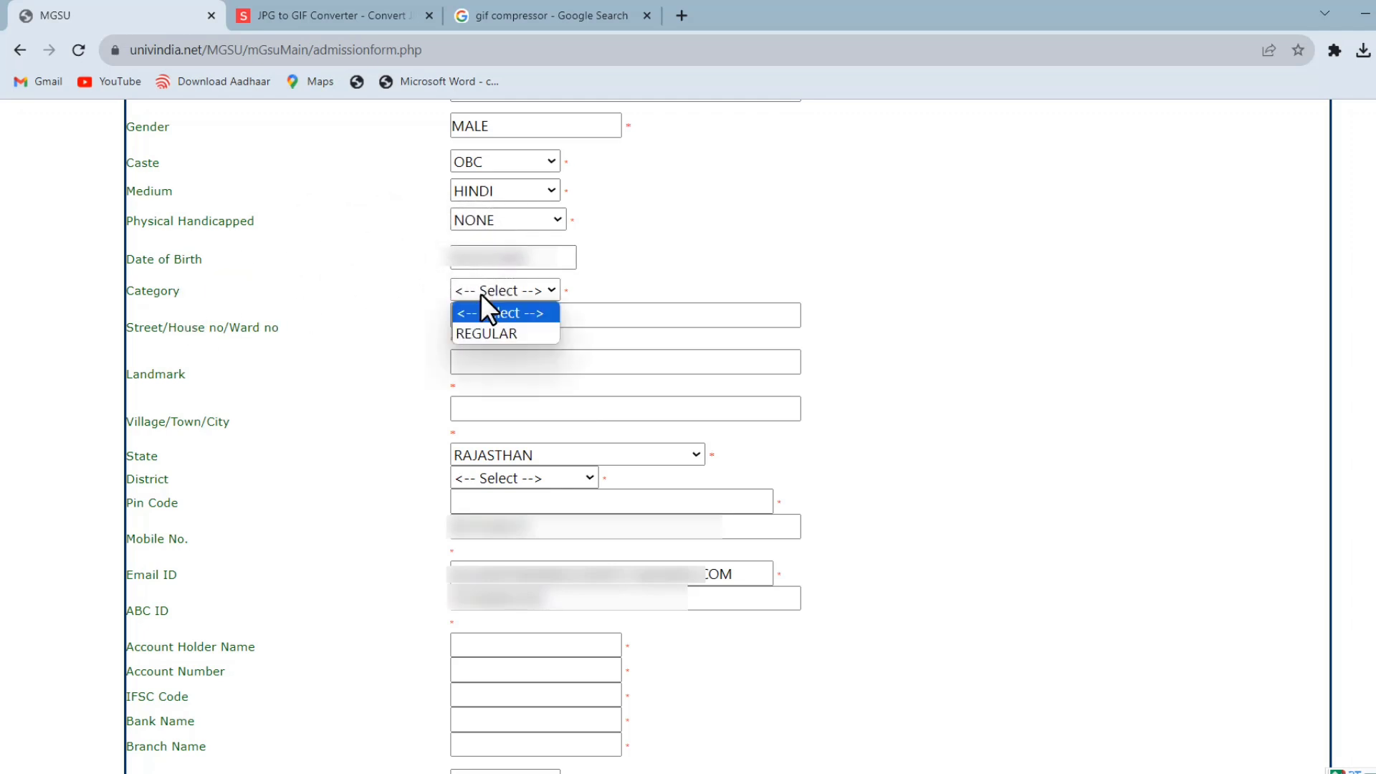
{"action": "left_click", "coordinate": [491, 332]}
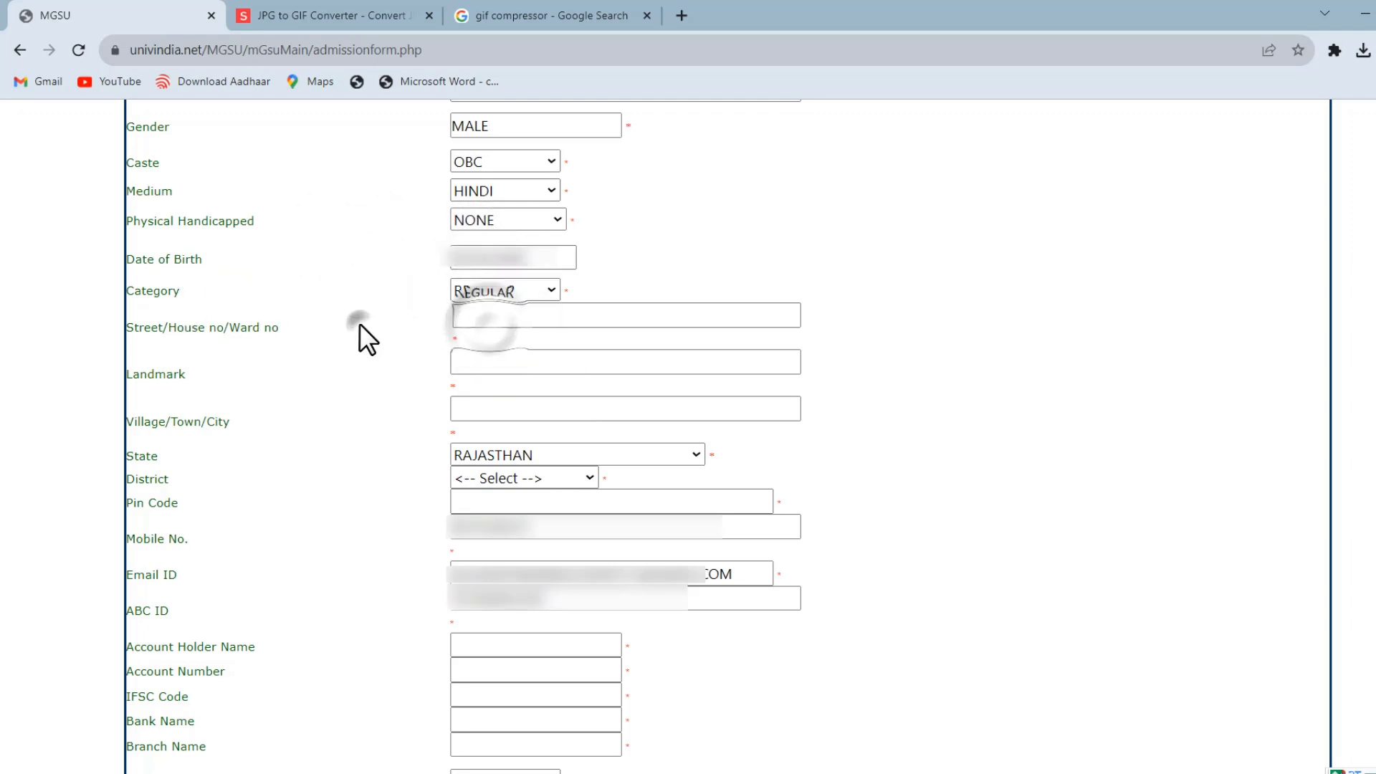
Set the district in the address details to BIKANER
{"action": "left_click_drag", "start_coordinate": [221, 329], "coordinate": [191, 377]}
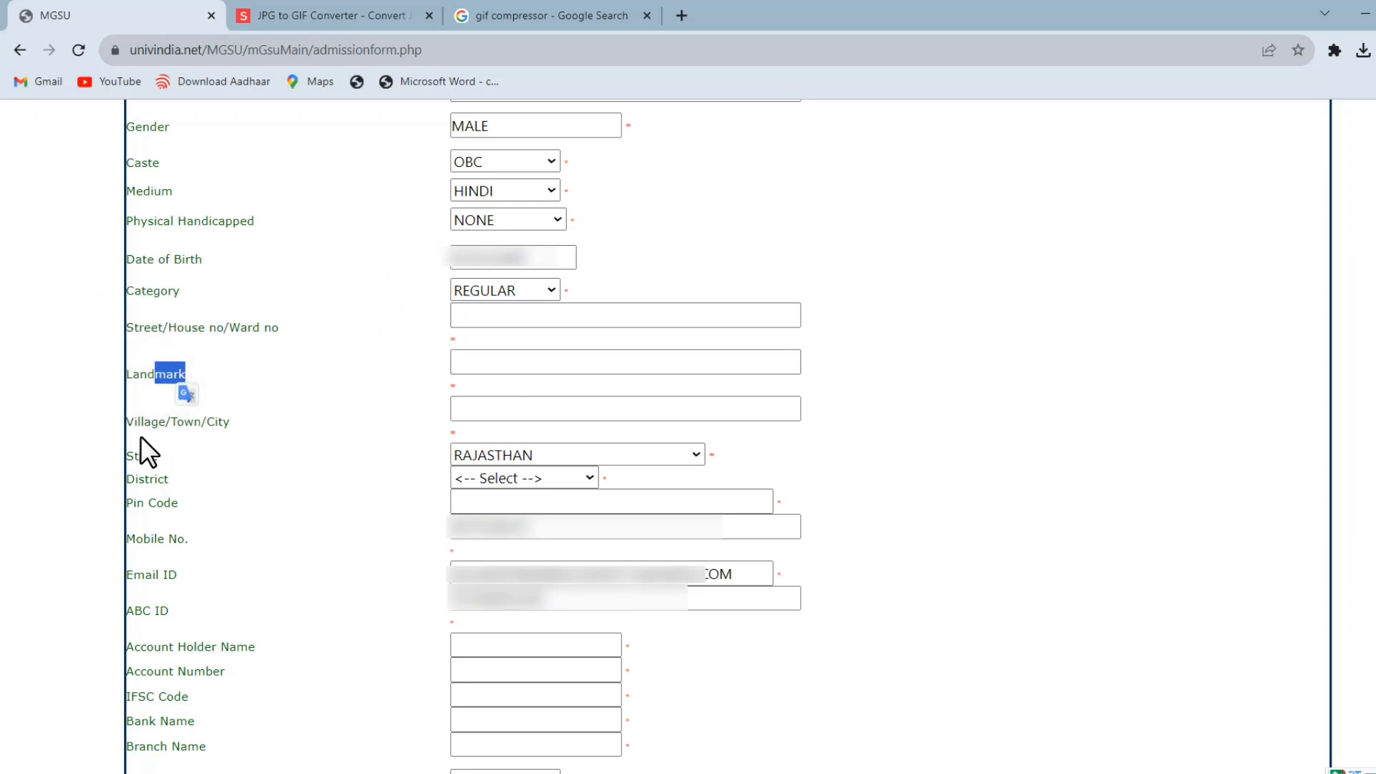
{"action": "left_click_drag", "start_coordinate": [144, 422], "coordinate": [267, 436]}
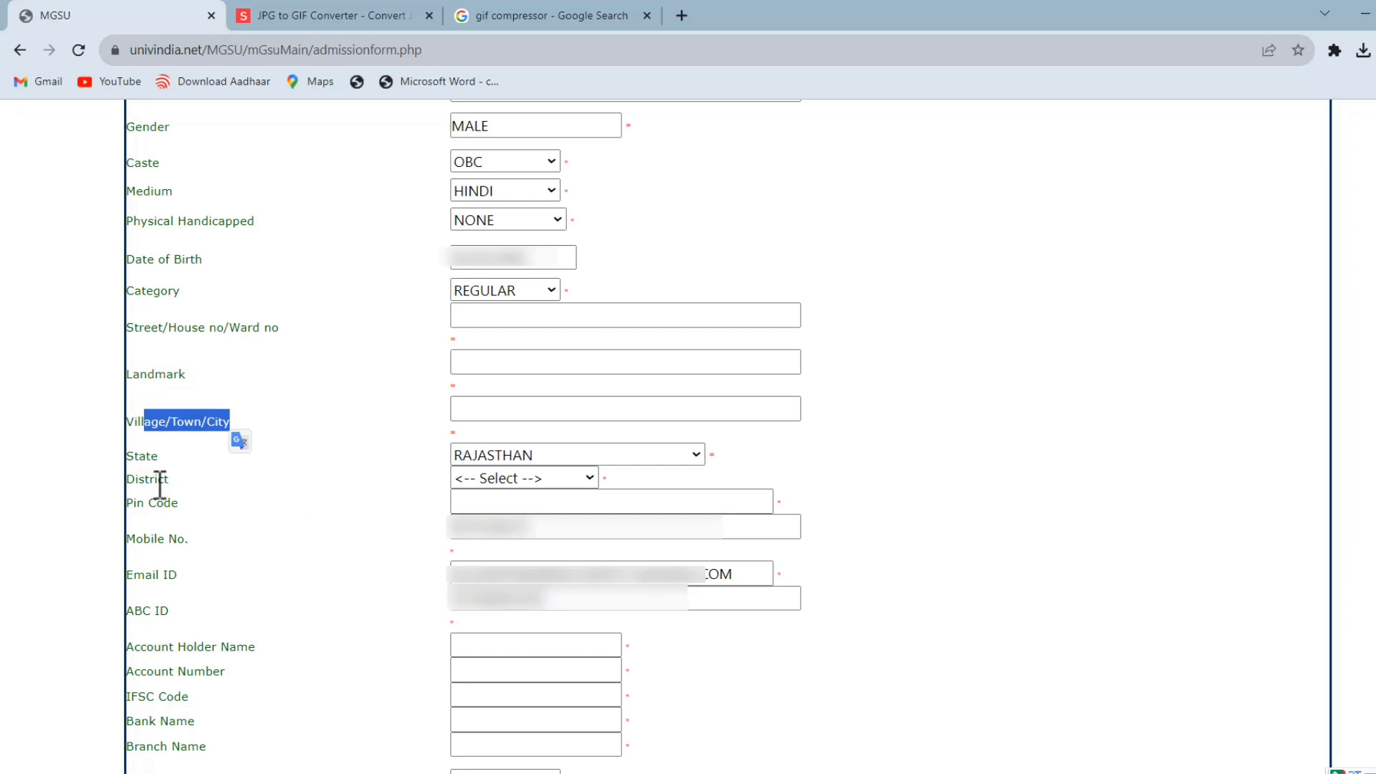
{"action": "left_click_drag", "start_coordinate": [149, 479], "coordinate": [174, 479]}
{"action": "left_click", "coordinate": [497, 480]}
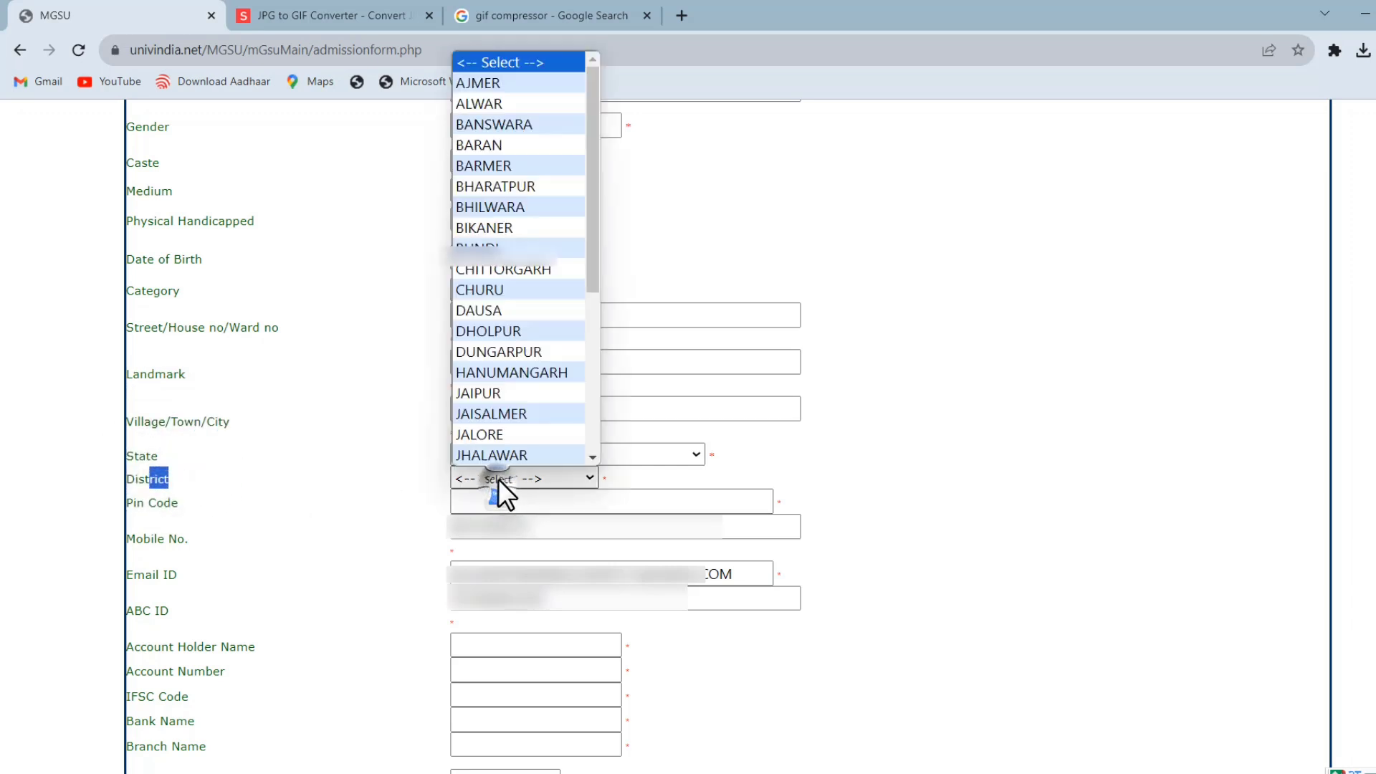
{"action": "left_click", "coordinate": [519, 242]}
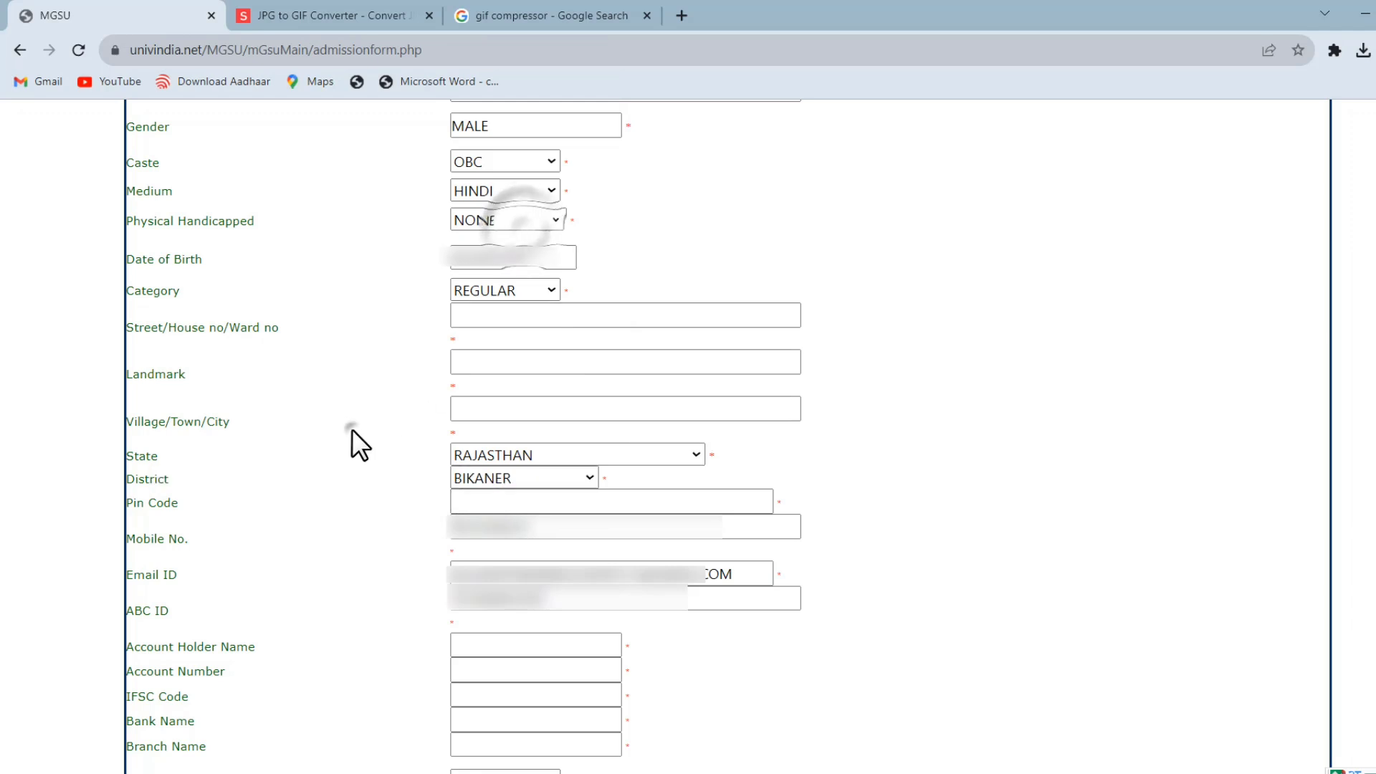
{"action": "left_click_drag", "start_coordinate": [118, 501], "coordinate": [173, 503]}
{"action": "left_click", "coordinate": [204, 508]}
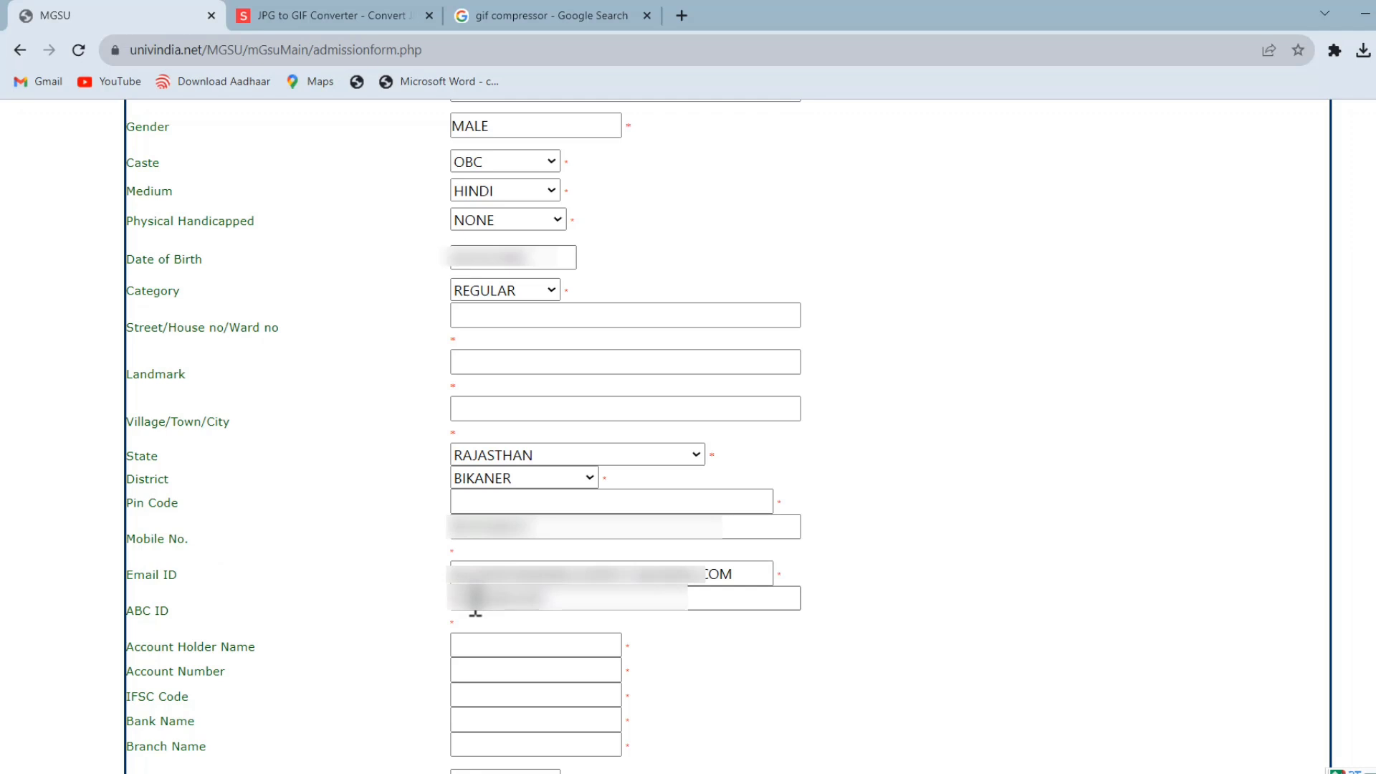
Fill in SBI as the bank name in the account details
{"action": "scroll", "coordinate": [1207, 522], "scroll_direction": "down", "scroll_amount": 7}
{"action": "left_click_drag", "start_coordinate": [161, 133], "coordinate": [255, 133]}
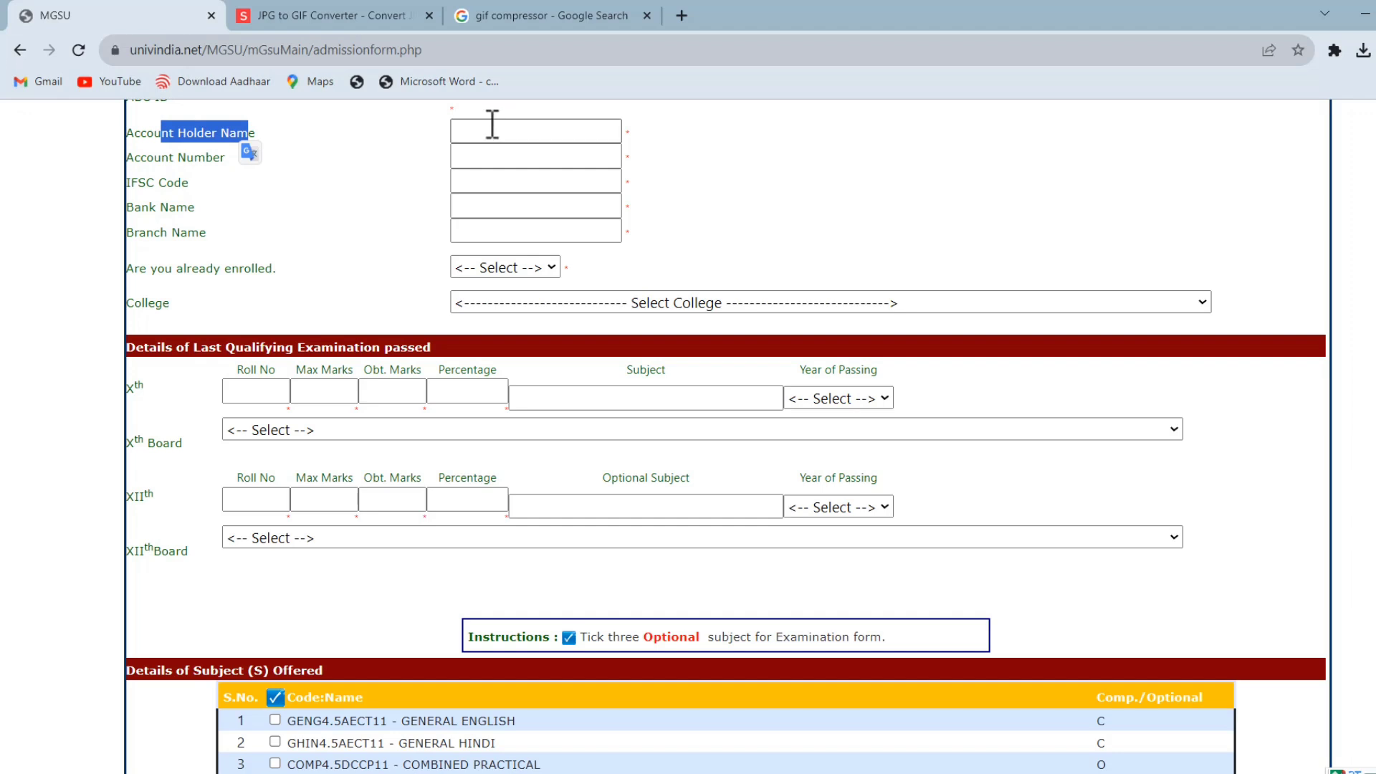
{"action": "left_click_drag", "start_coordinate": [147, 158], "coordinate": [205, 159]}
{"action": "left_click_drag", "start_coordinate": [133, 204], "coordinate": [277, 245]}
{"action": "left_click", "coordinate": [190, 184]}
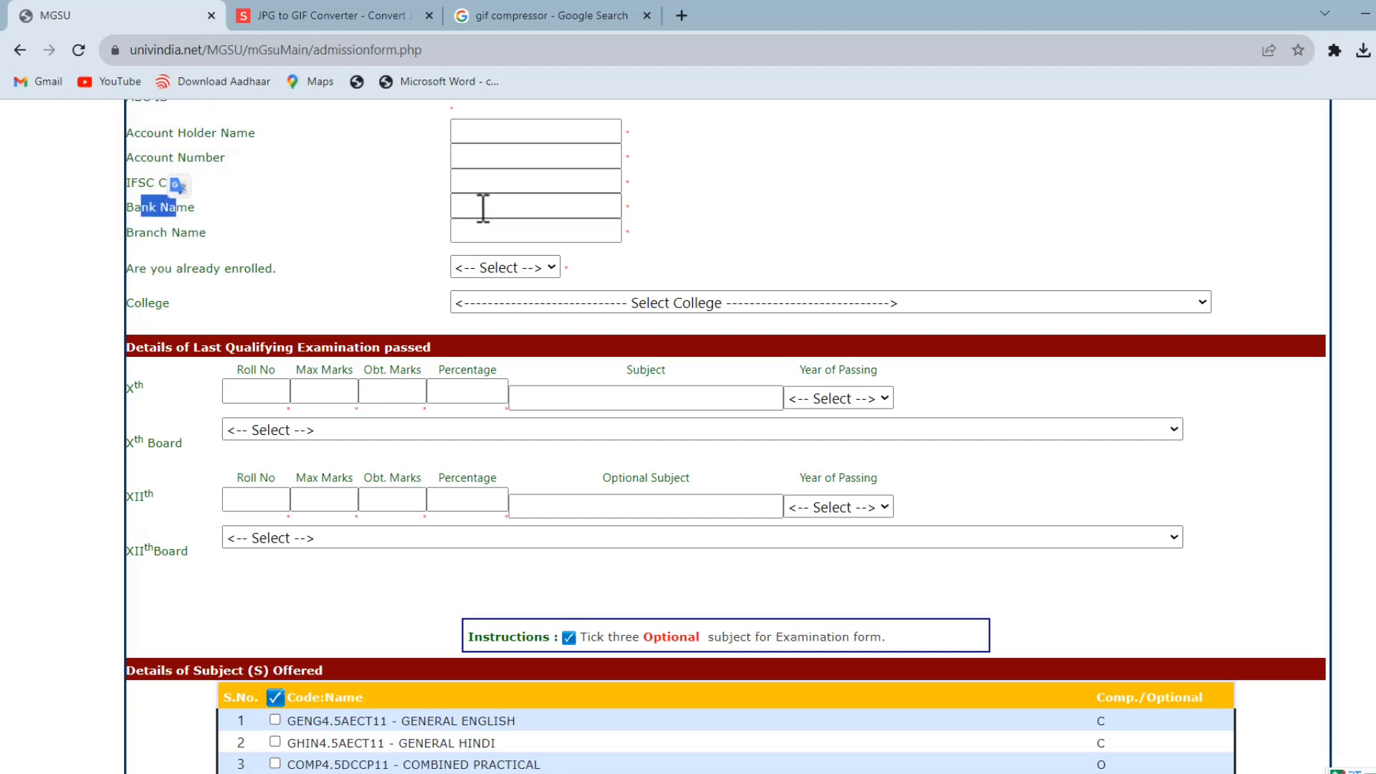
{"action": "left_click", "coordinate": [460, 212]}
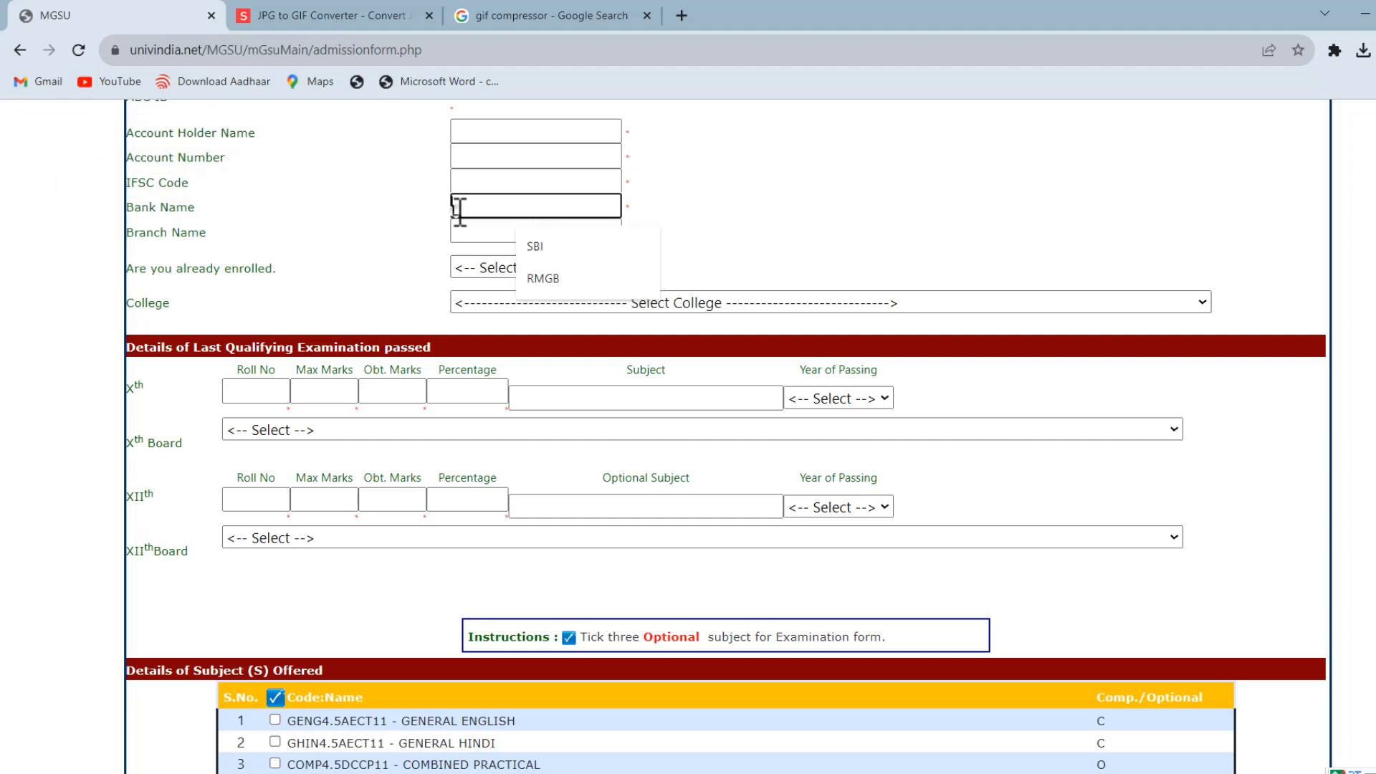
{"action": "left_click", "coordinate": [536, 244]}
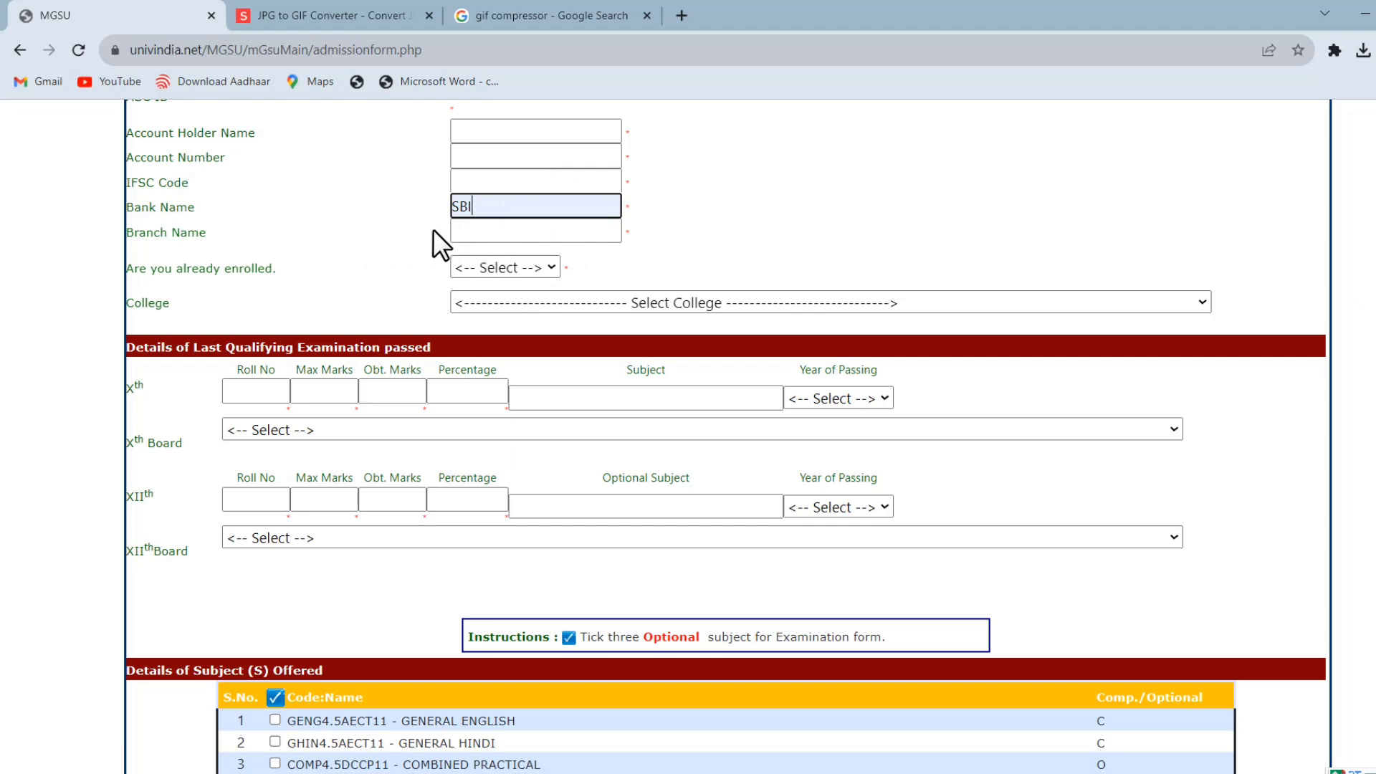
Answer NO to the question whether the student is already enrolled
{"action": "left_click_drag", "start_coordinate": [177, 269], "coordinate": [251, 269]}
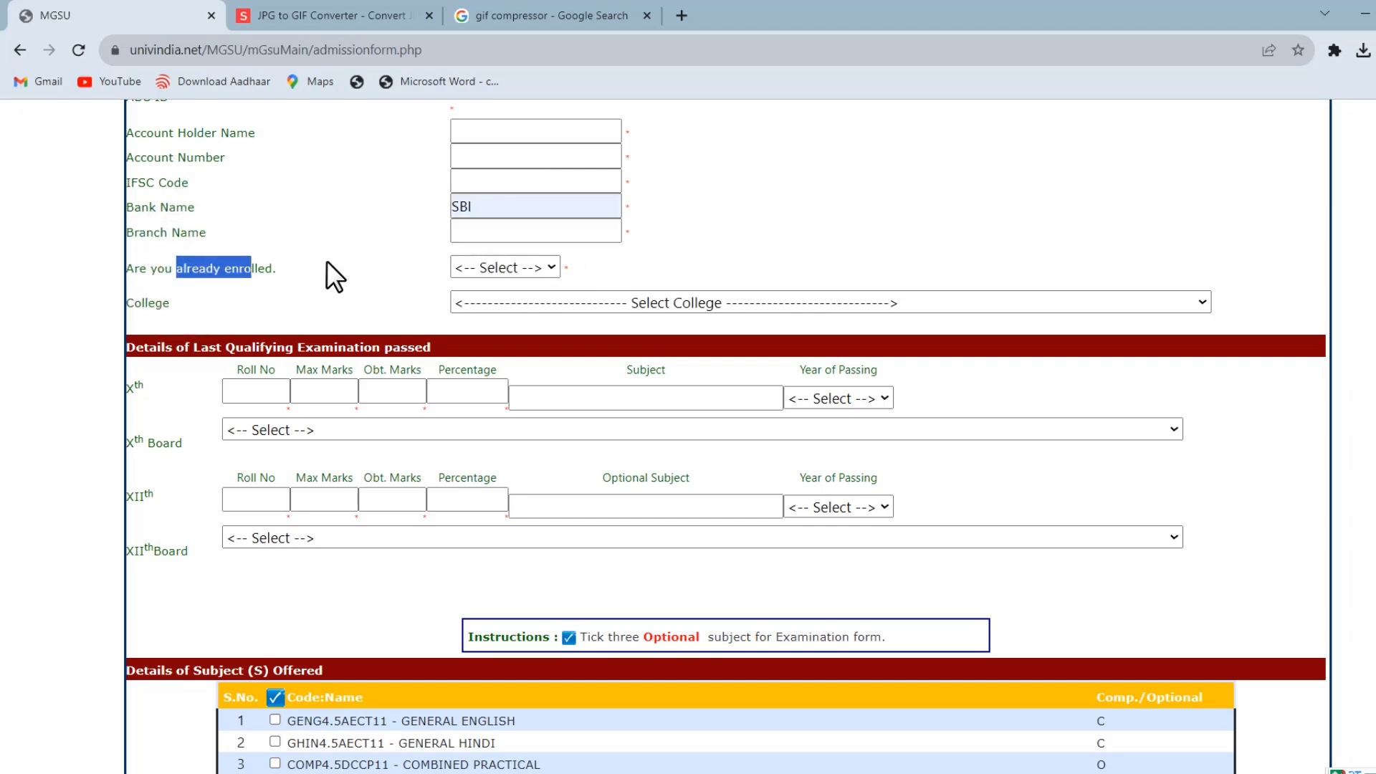
{"action": "left_click", "coordinate": [529, 266]}
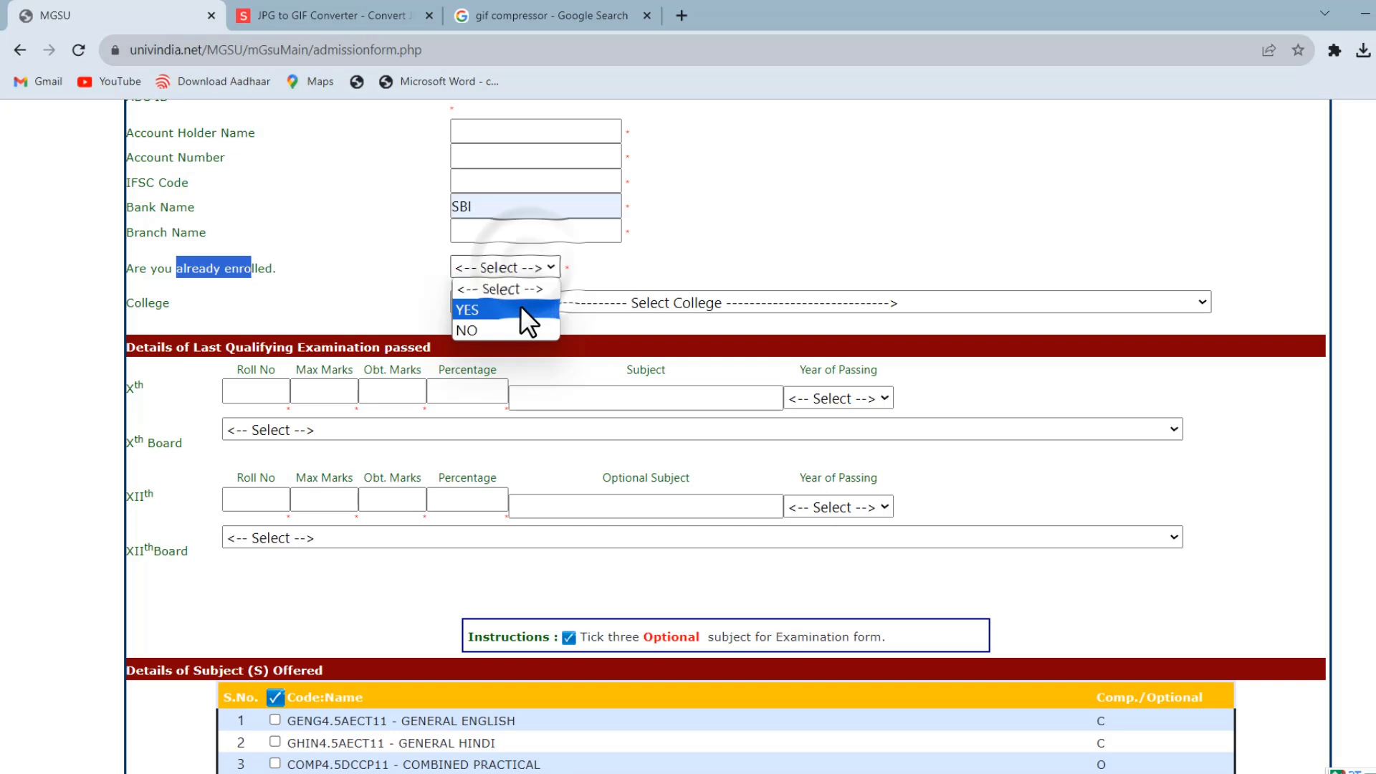
{"action": "left_click", "coordinate": [507, 330]}
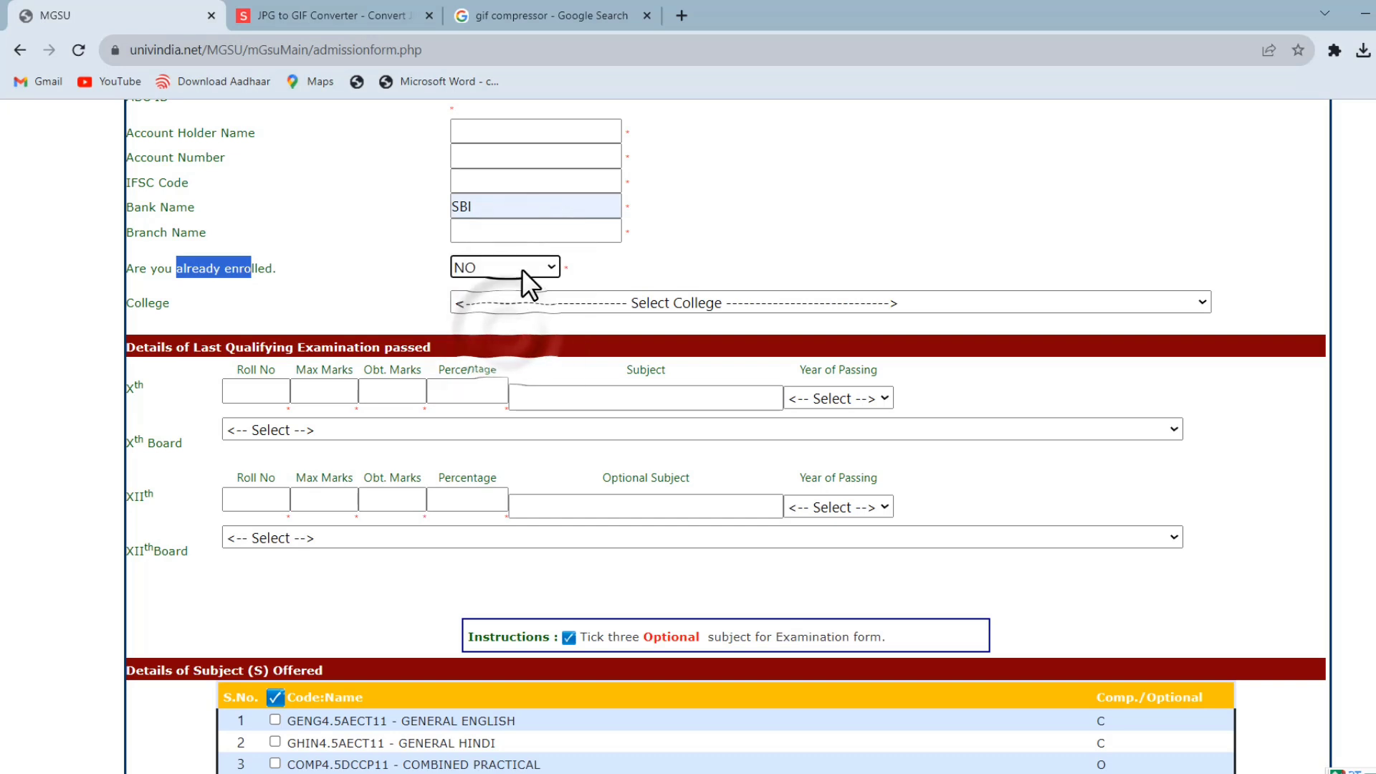
Switch the already-enrolled answer to YES to view the year and enrollment number fields, and return it to NO
{"action": "left_click", "coordinate": [471, 268]}
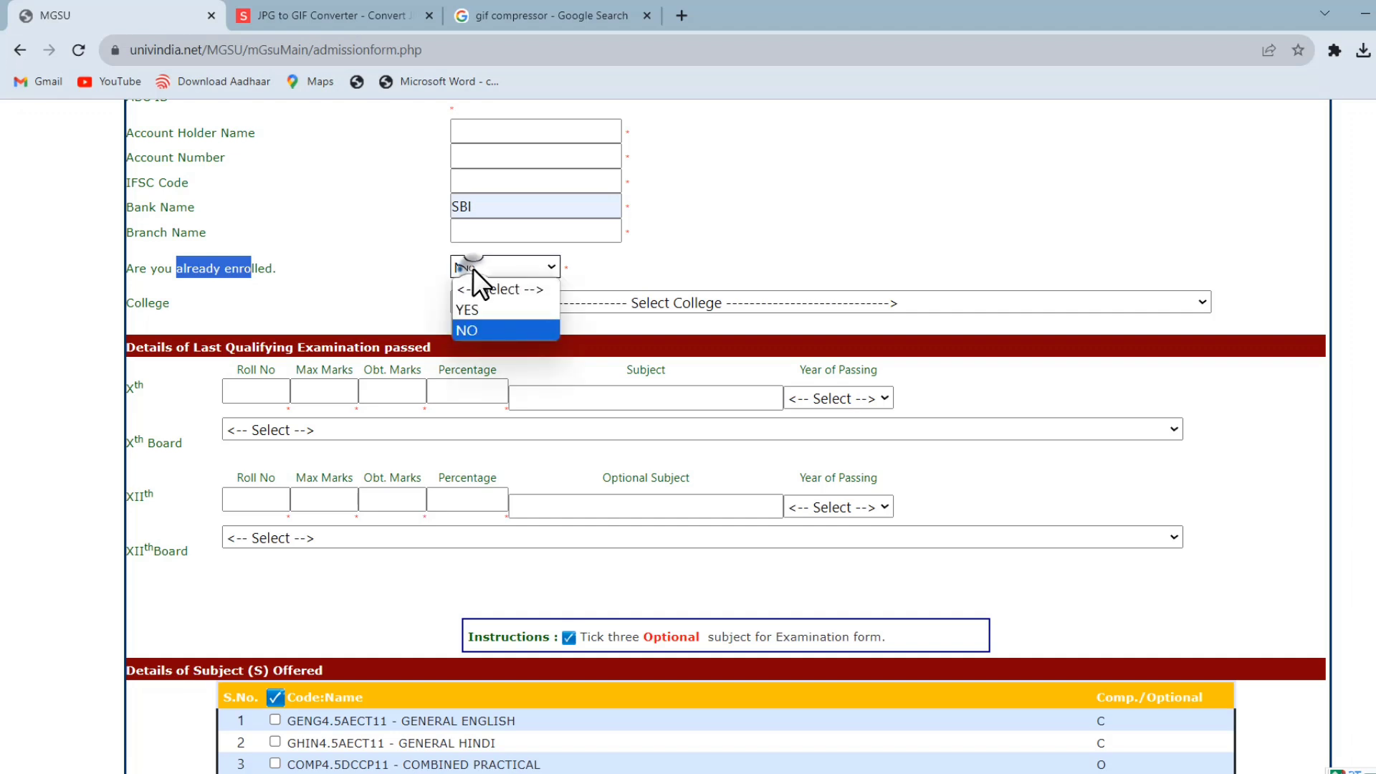
{"action": "left_click", "coordinate": [481, 310]}
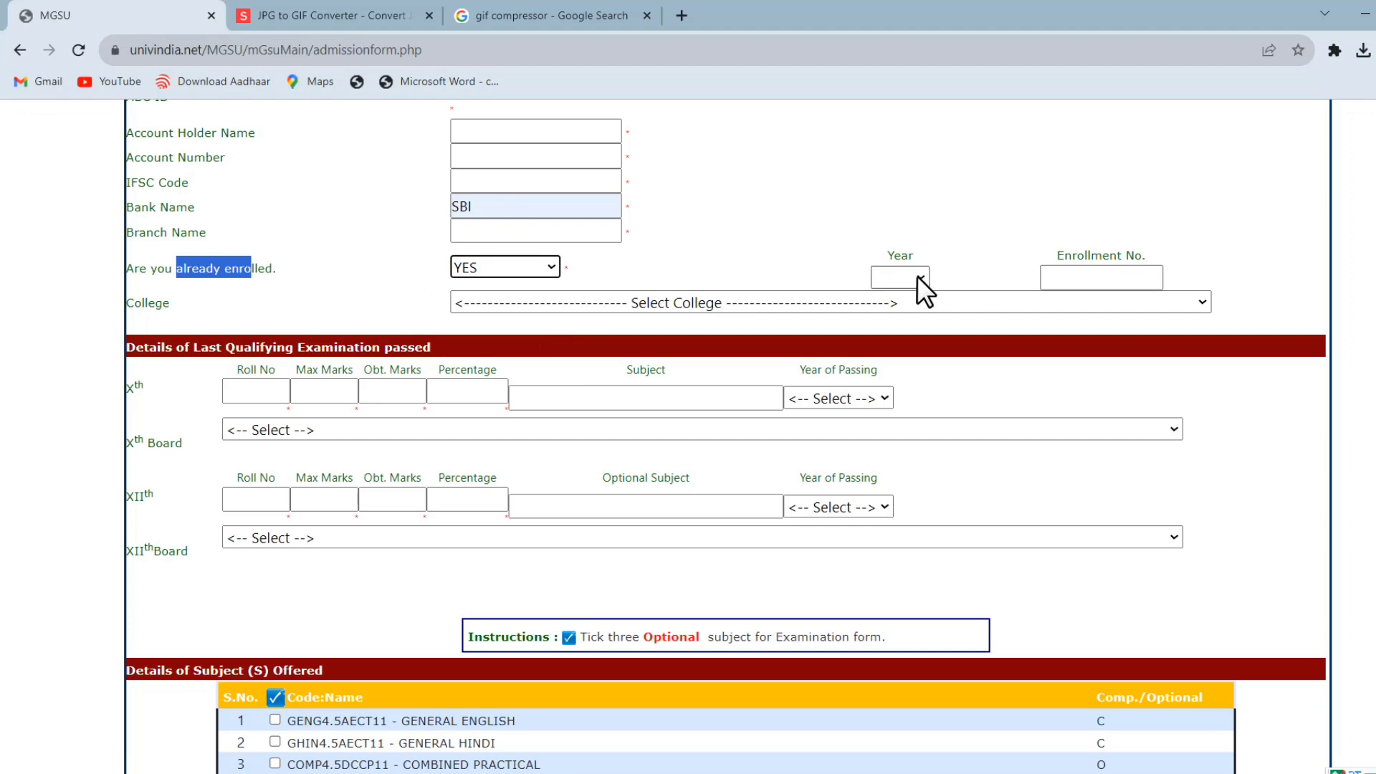
{"action": "left_click", "coordinate": [513, 271]}
{"action": "left_click", "coordinate": [513, 326]}
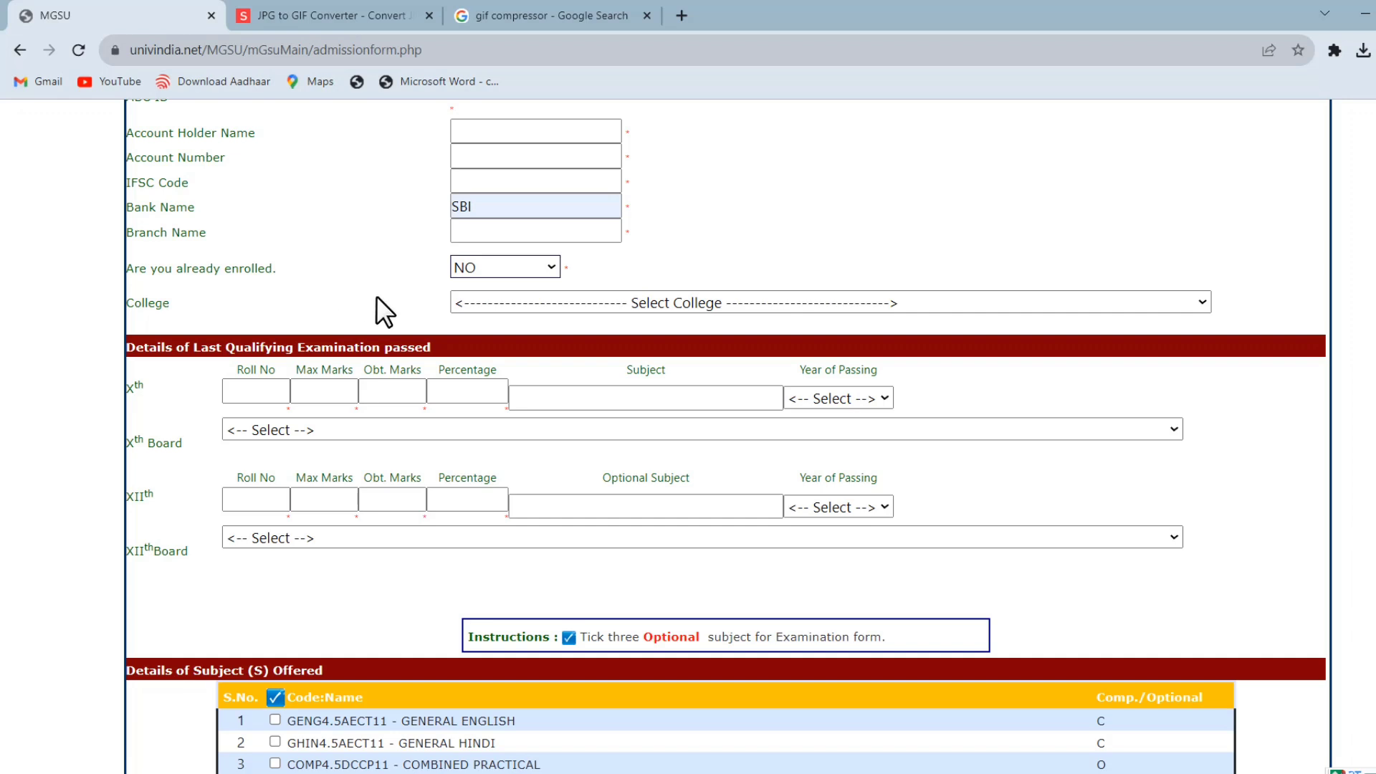
Choose 1075 - M D COLLEGE MAHAJAN as the student's college
{"action": "left_click", "coordinate": [564, 307]}
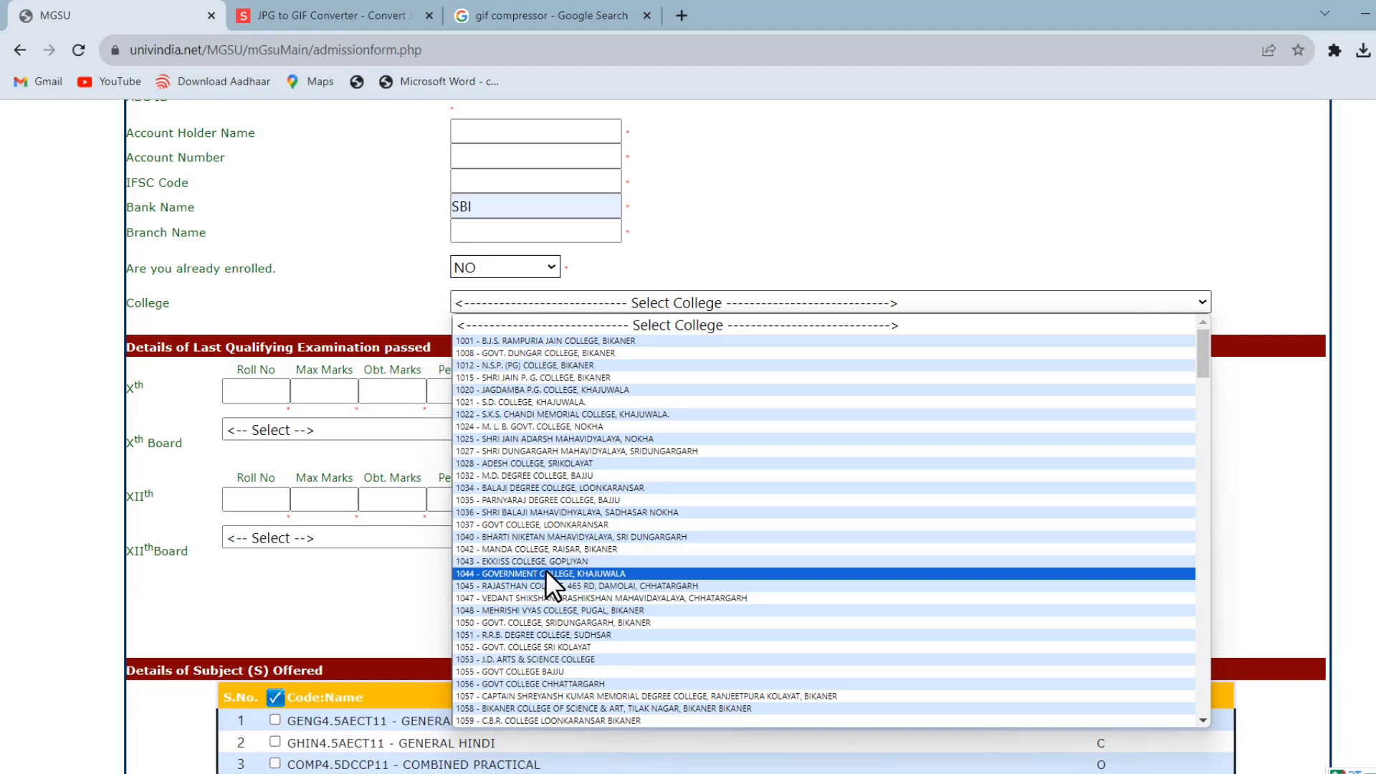
{"action": "scroll", "coordinate": [545, 570], "scroll_direction": "down", "scroll_amount": 3}
{"action": "left_click", "coordinate": [481, 695]}
{"action": "left_click", "coordinate": [552, 305]}
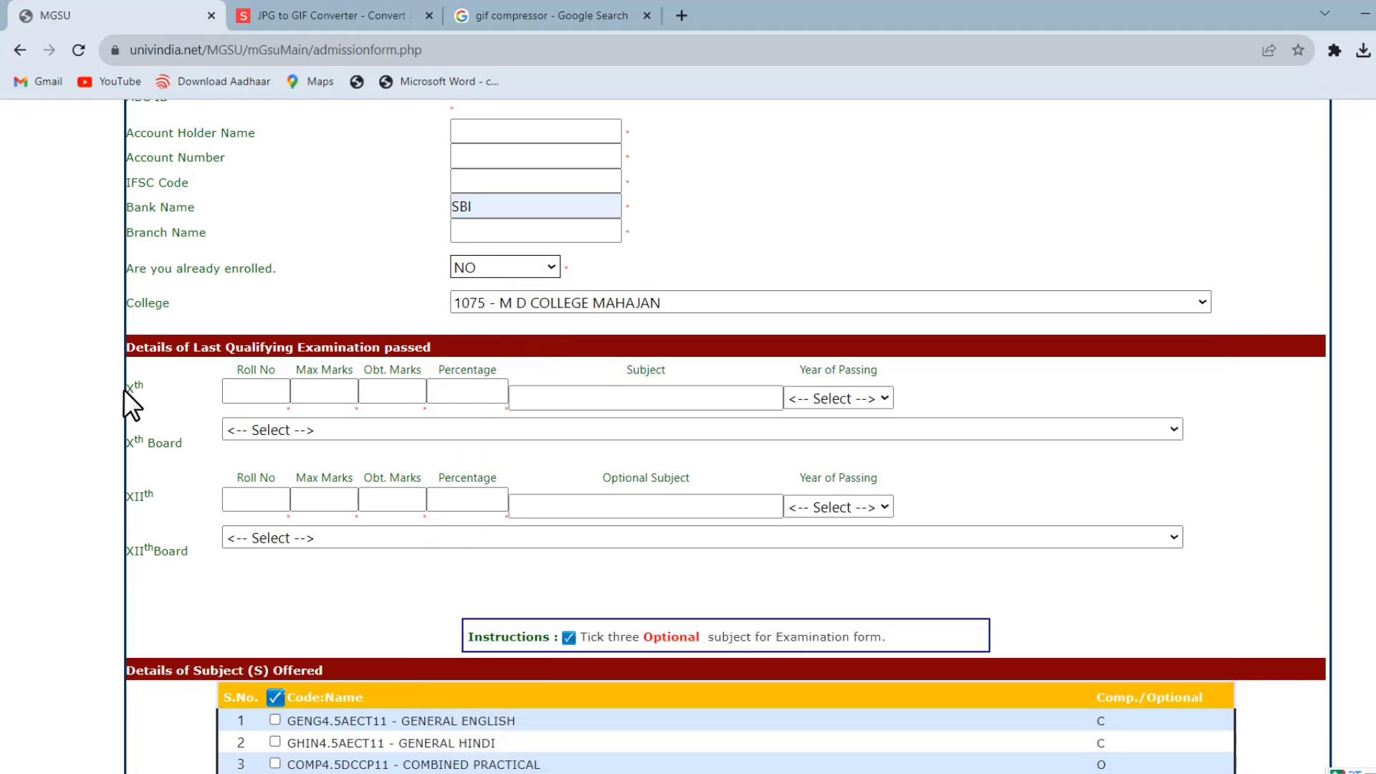
Fill in ALL SUB as the subject in the Xth examination details
{"action": "double_click", "coordinate": [133, 441]}
{"action": "left_click", "coordinate": [256, 389]}
{"action": "left_click_drag", "start_coordinate": [307, 370], "coordinate": [352, 373]}
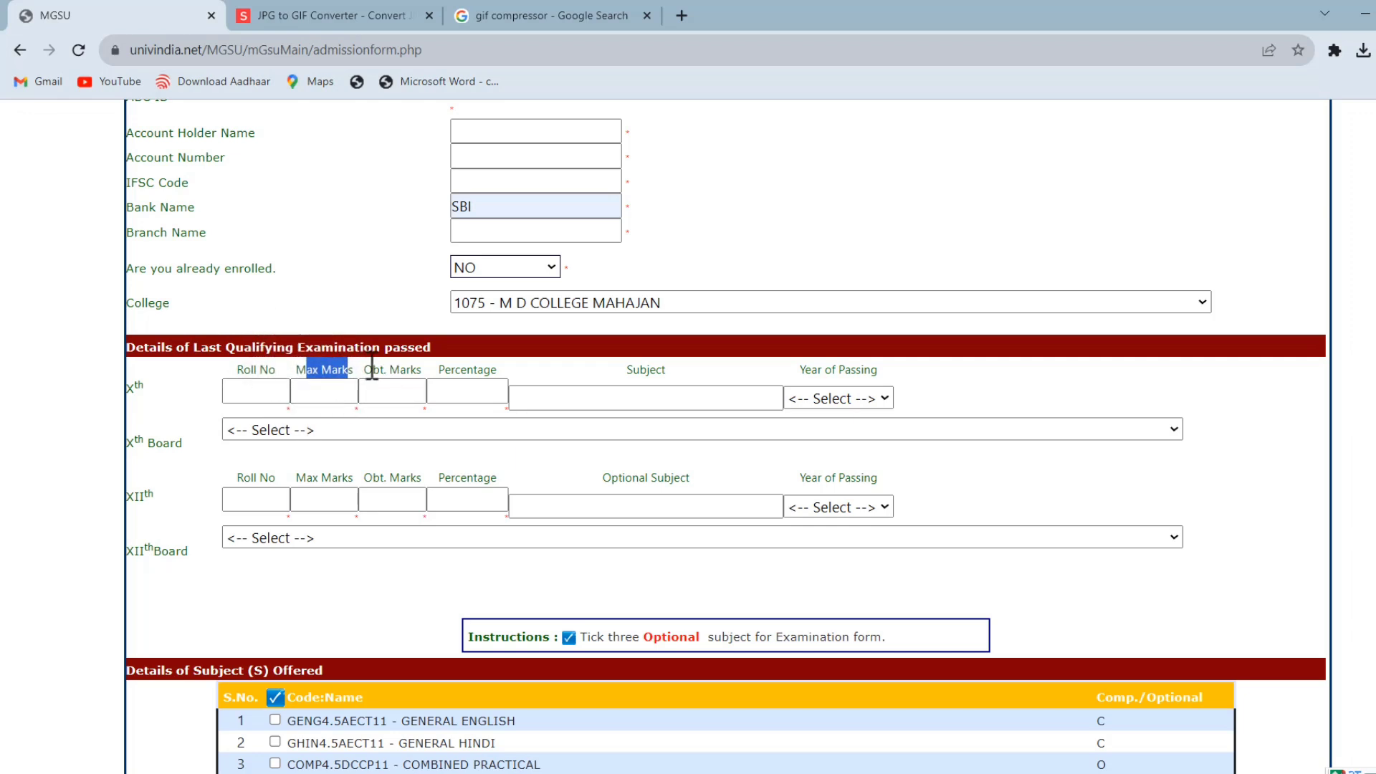
{"action": "left_click_drag", "start_coordinate": [365, 370], "coordinate": [436, 372]}
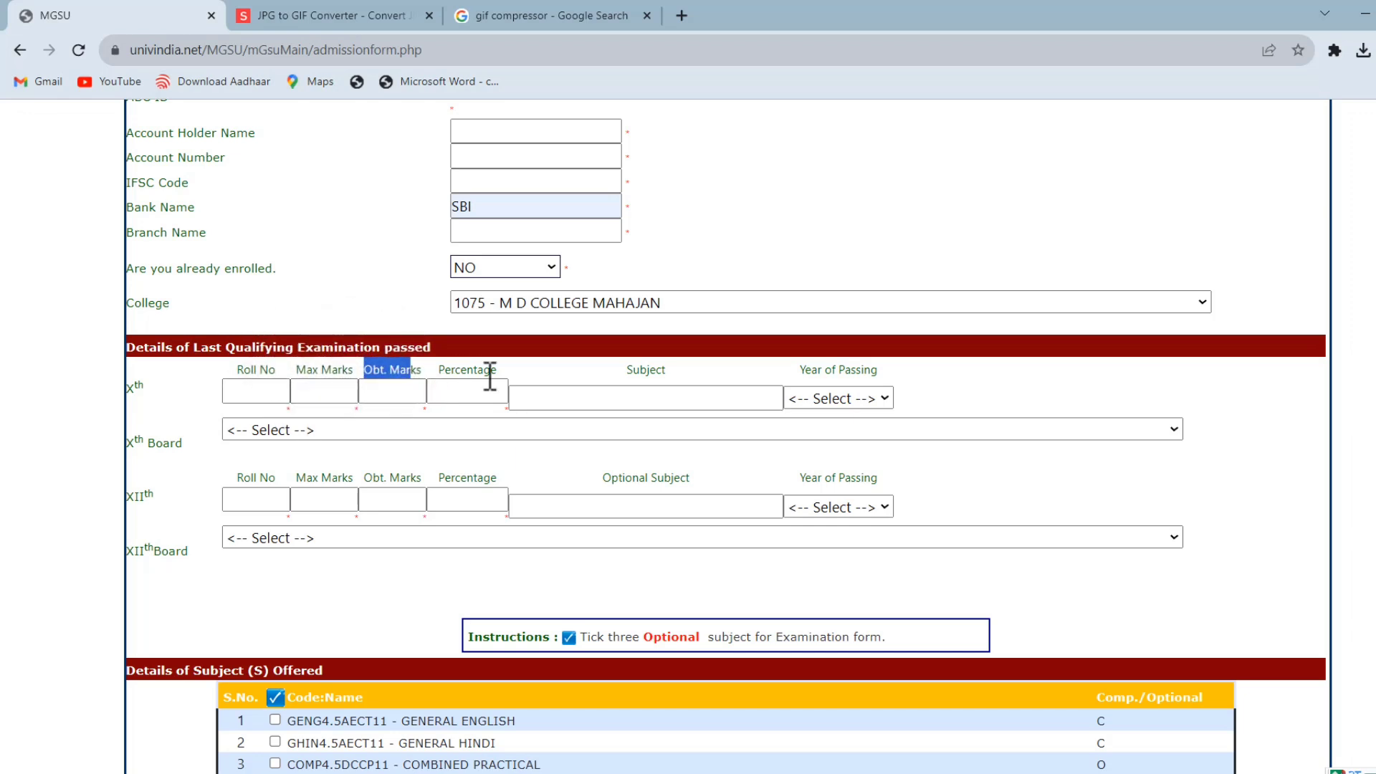
{"action": "left_click", "coordinate": [584, 391]}
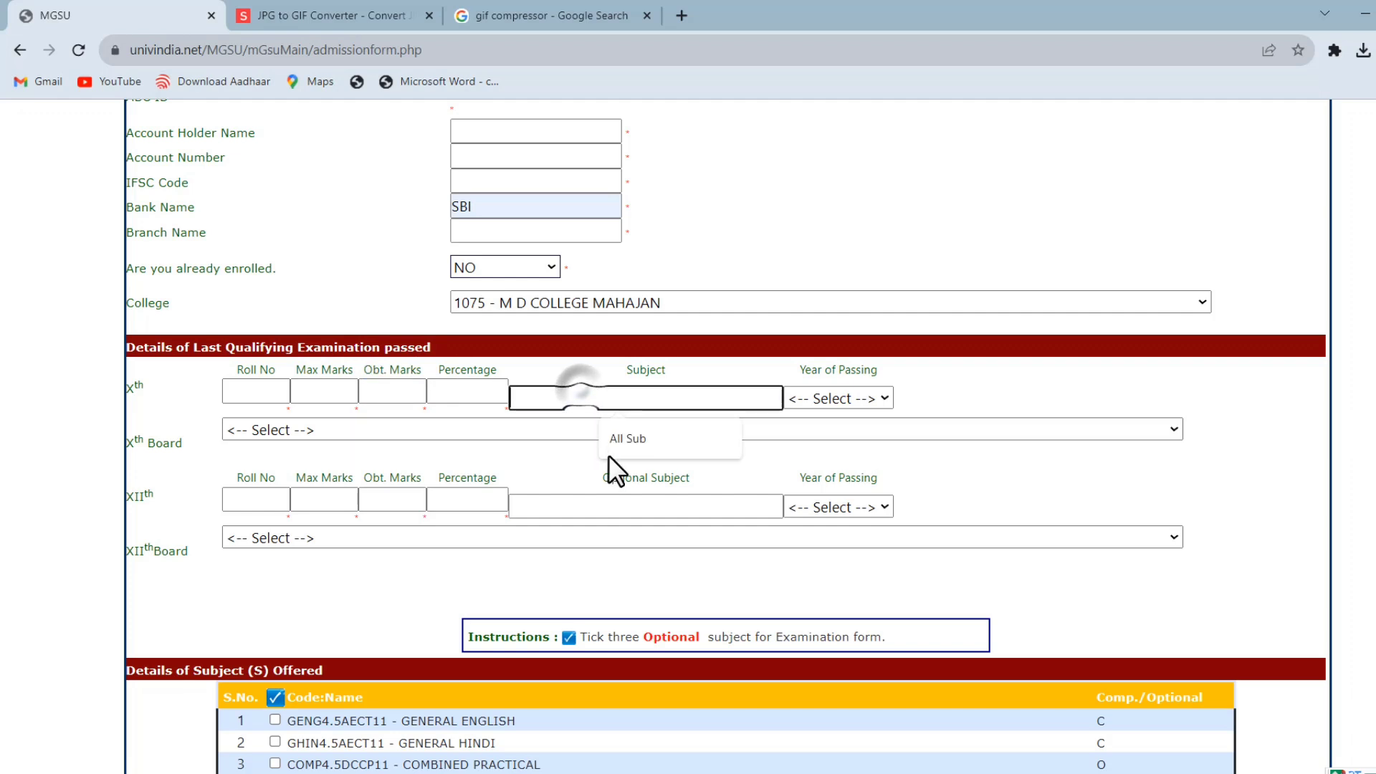
{"action": "left_click", "coordinate": [616, 440]}
{"action": "left_click", "coordinate": [612, 364]}
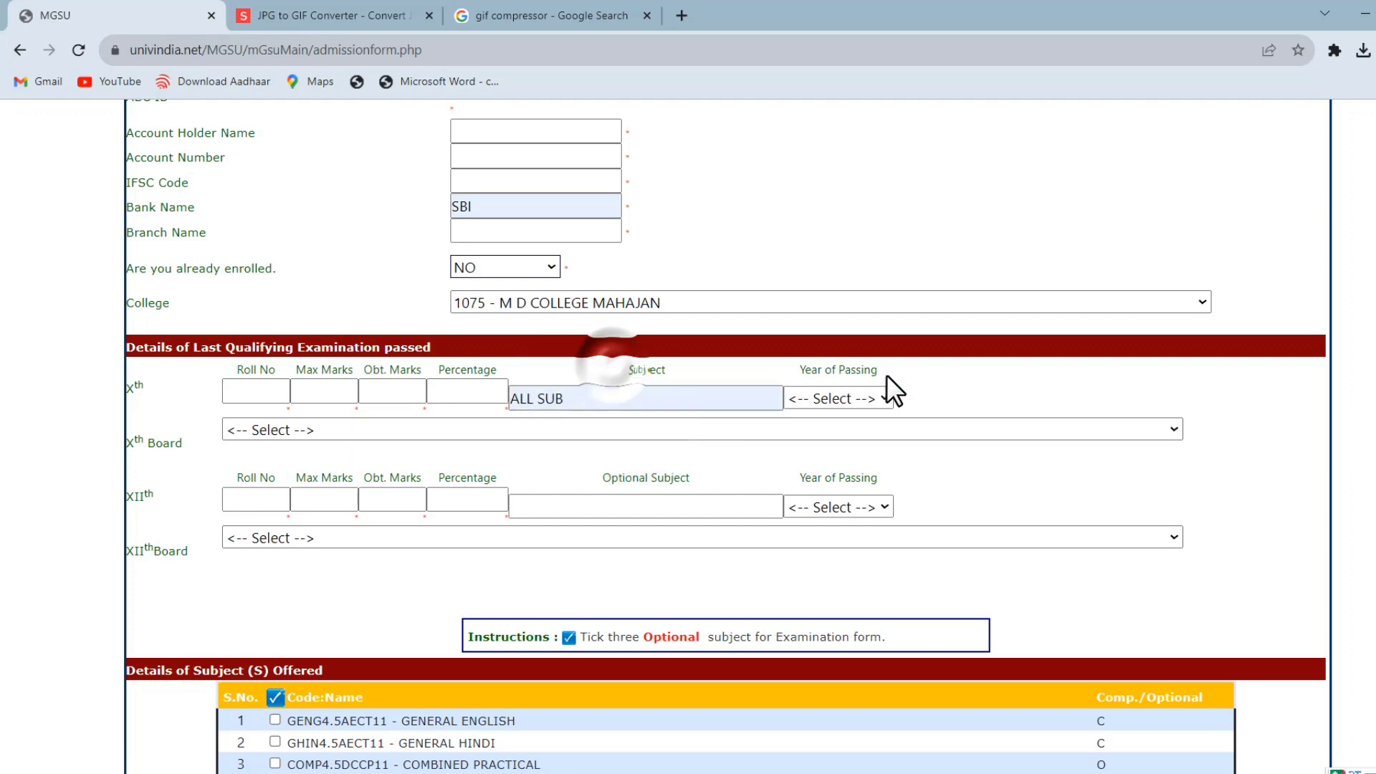
Set the Xth year of passing to 2021 and its board to BOARD OF SECONDARY EDUCATION RAJASTHAN AJMER
{"action": "left_click", "coordinate": [858, 399]}
{"action": "left_click", "coordinate": [314, 432]}
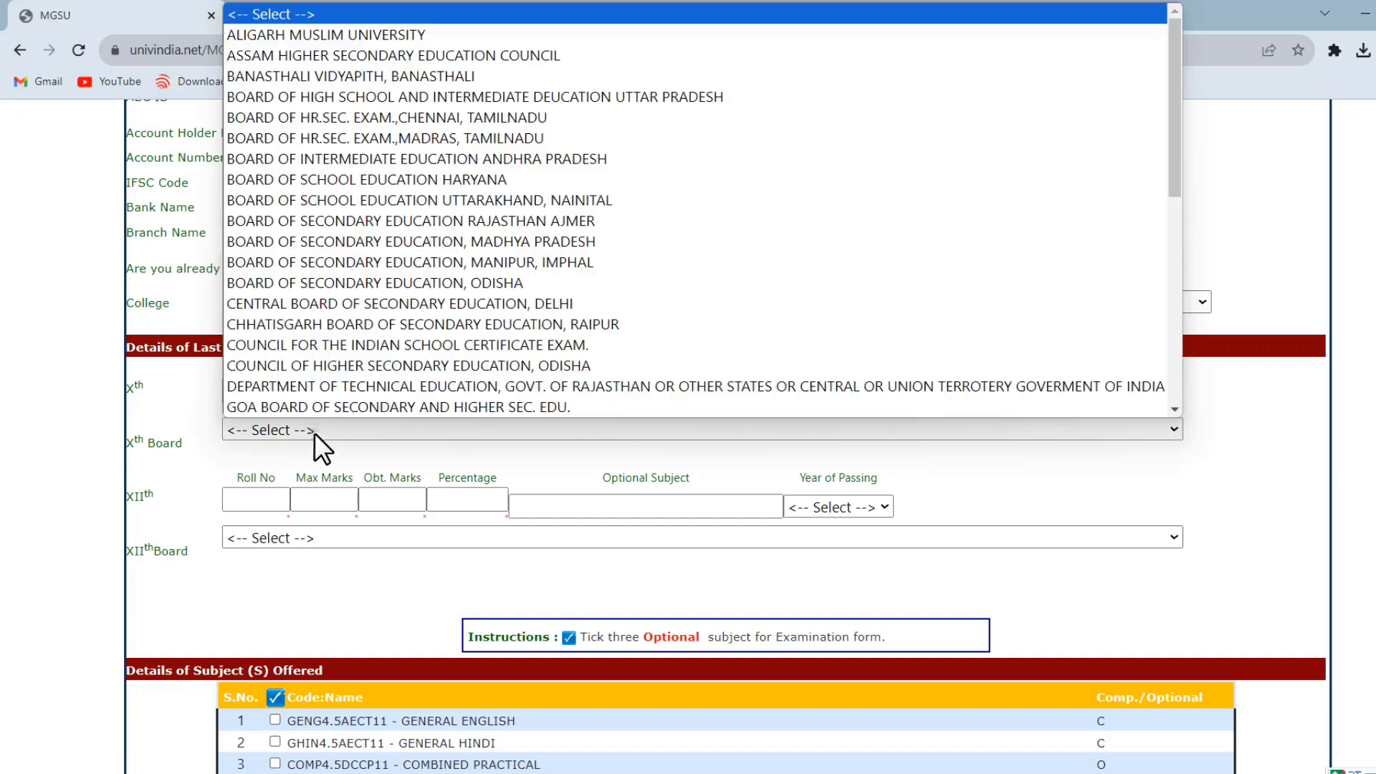
{"action": "left_click", "coordinate": [557, 222]}
{"action": "left_click", "coordinate": [449, 435]}
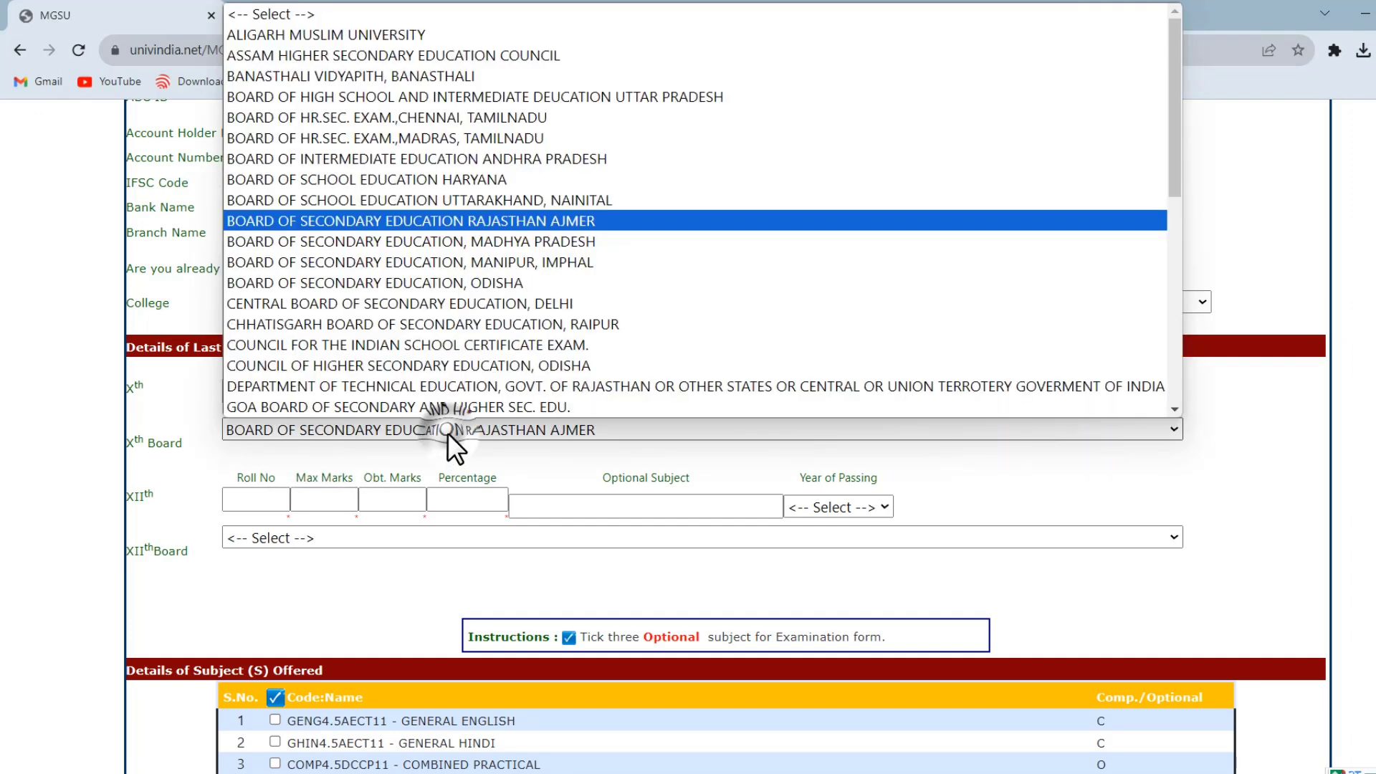
{"action": "left_click", "coordinate": [449, 434]}
{"action": "left_click", "coordinate": [441, 454]}
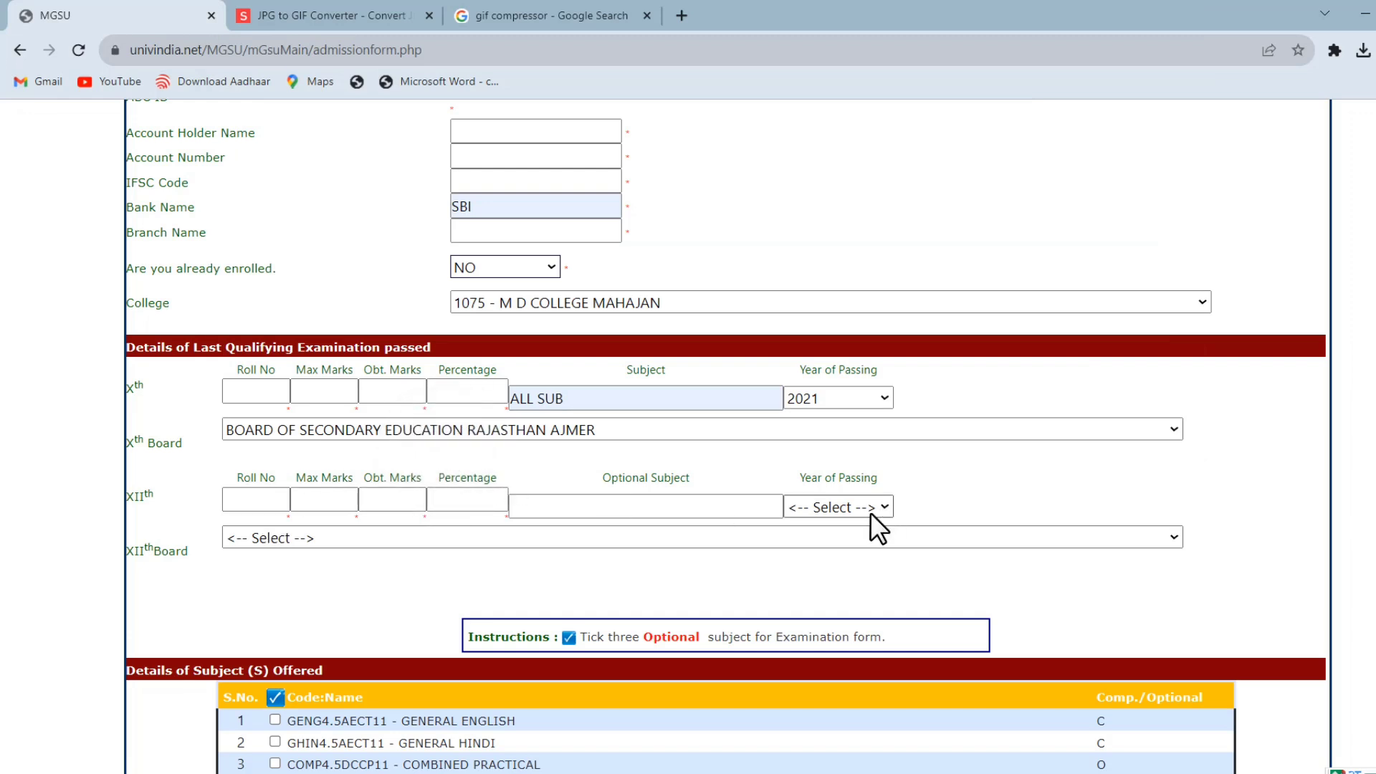
Set the XIIth board to BOARD OF SECONDARY EDUCATION RAJASTHAN AJMER and its year of passing to 2023
{"action": "left_click", "coordinate": [588, 545]}
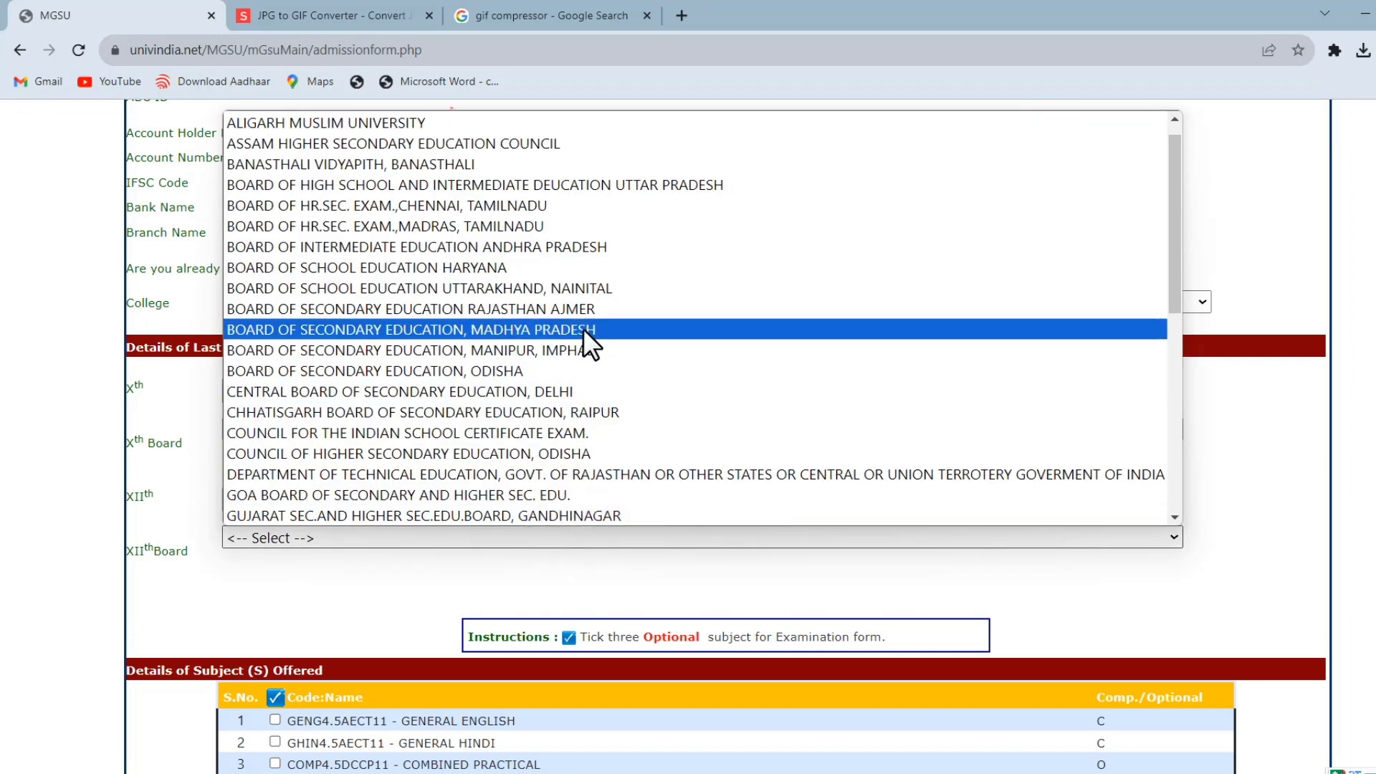
{"action": "left_click", "coordinate": [591, 309]}
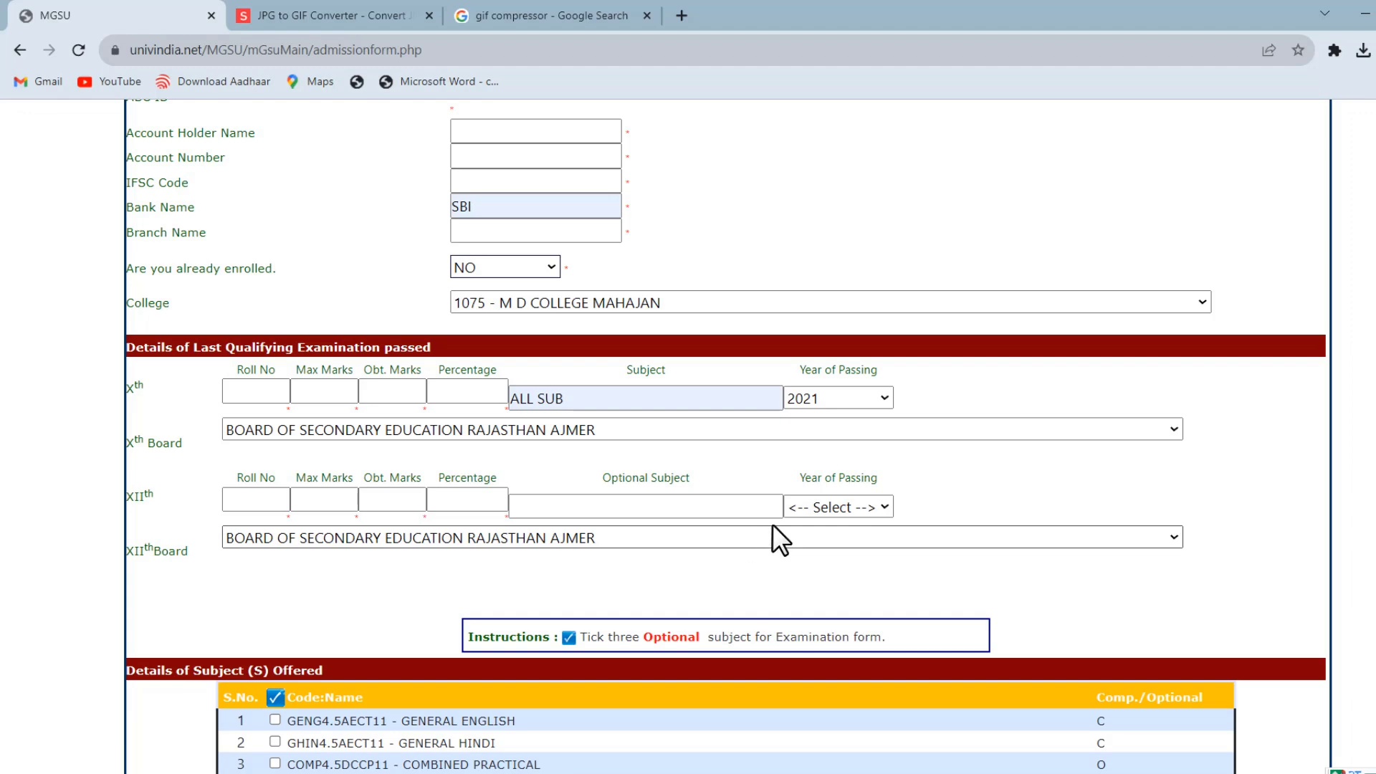
{"action": "left_click", "coordinate": [820, 506]}
{"action": "left_click", "coordinate": [867, 112]}
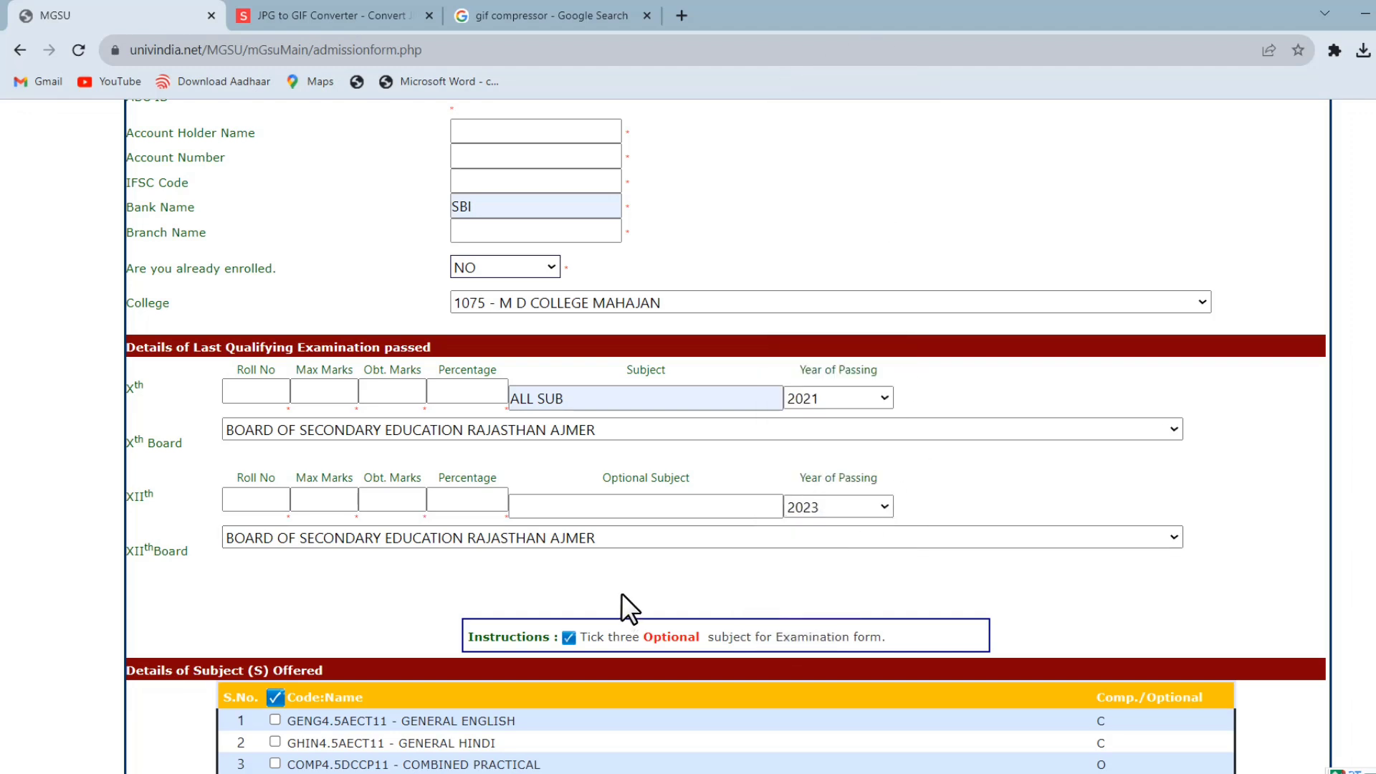
Select the two compulsory subjects, GENERAL ENGLISH and GENERAL HINDI, in the list of subjects offered
{"action": "scroll", "coordinate": [621, 600], "scroll_direction": "down", "scroll_amount": 6}
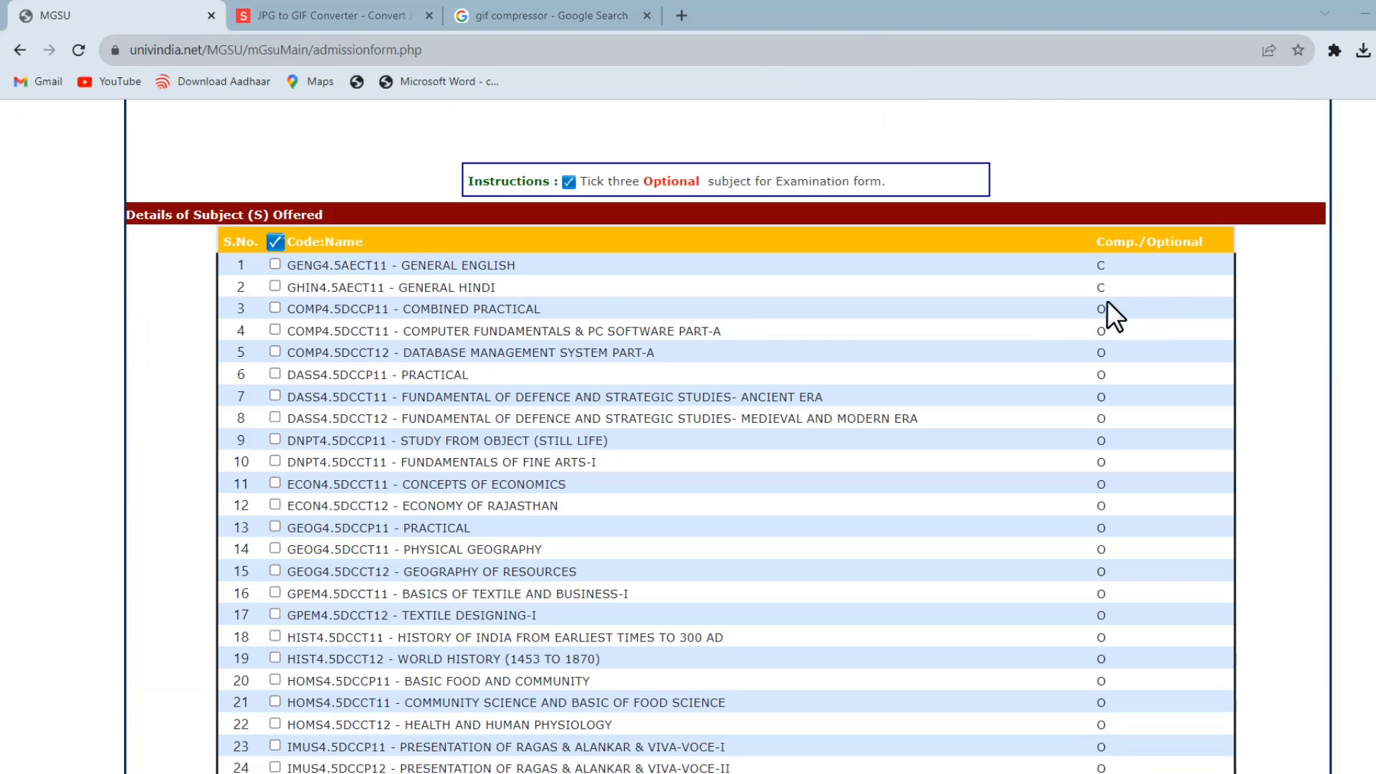
{"action": "left_click_drag", "start_coordinate": [1097, 267], "coordinate": [1106, 284]}
{"action": "left_click", "coordinate": [1109, 270]}
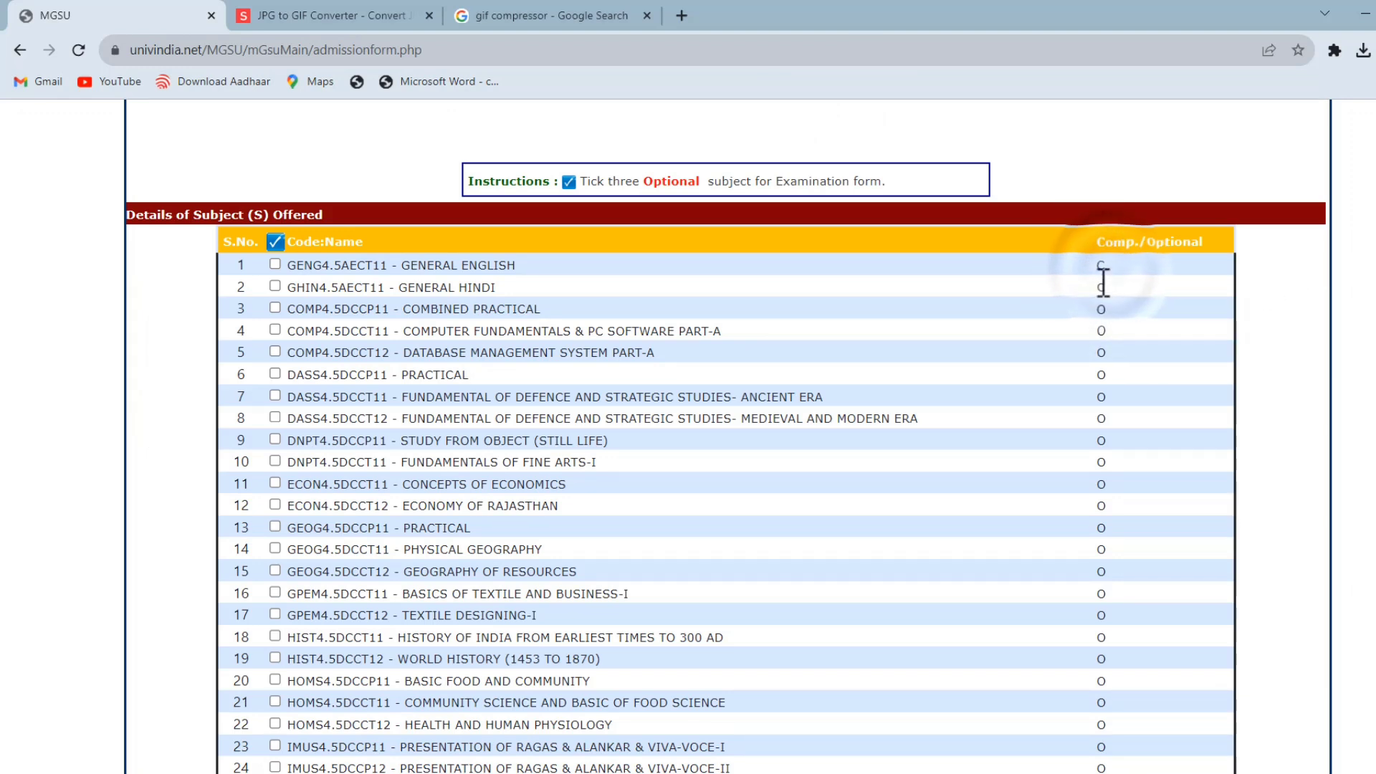
{"action": "left_click", "coordinate": [275, 264]}
{"action": "left_click", "coordinate": [277, 285]}
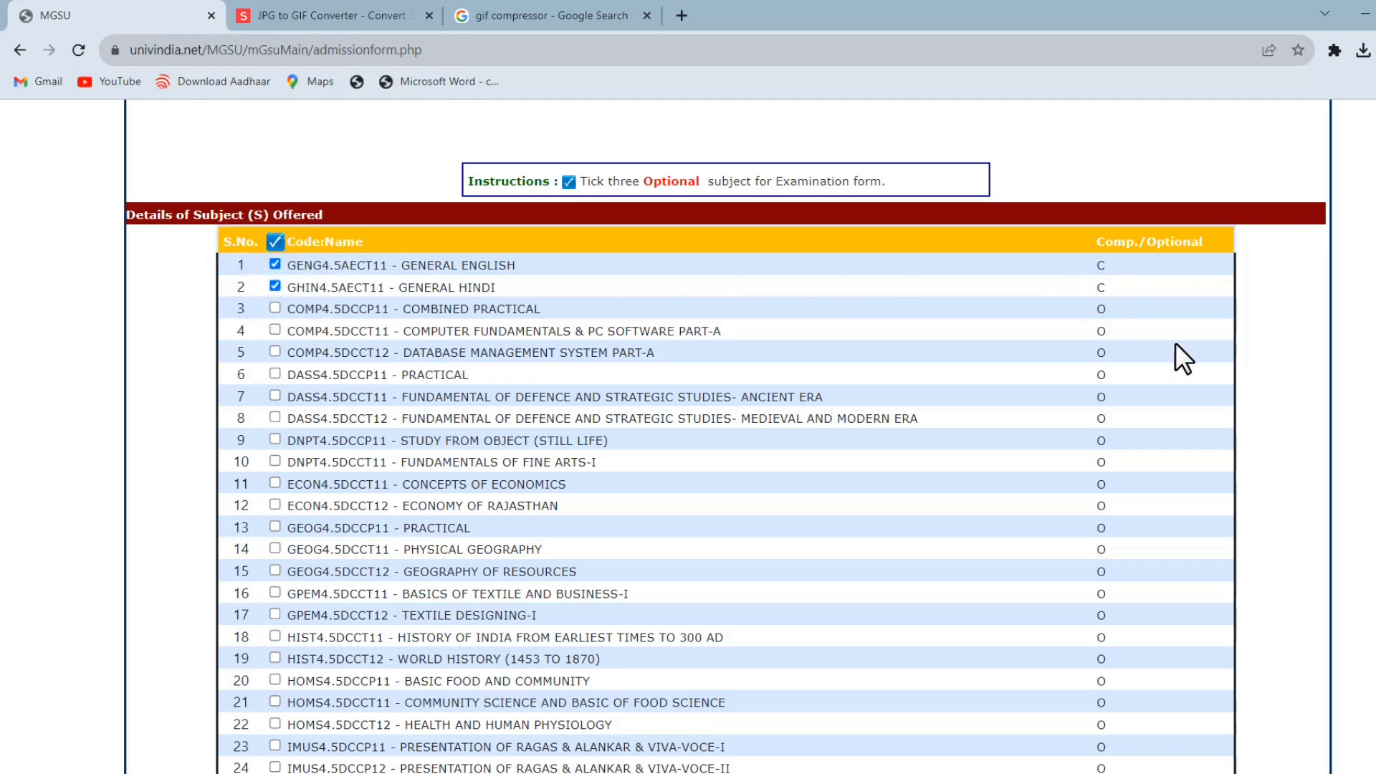
Select the three GEOG papers as an optional subject: PRACTICAL, PHYSICAL GEOGRAPHY and GEOGRAPHY OF RESOURCES
{"action": "scroll", "coordinate": [726, 430], "scroll_direction": "down", "scroll_amount": 7}
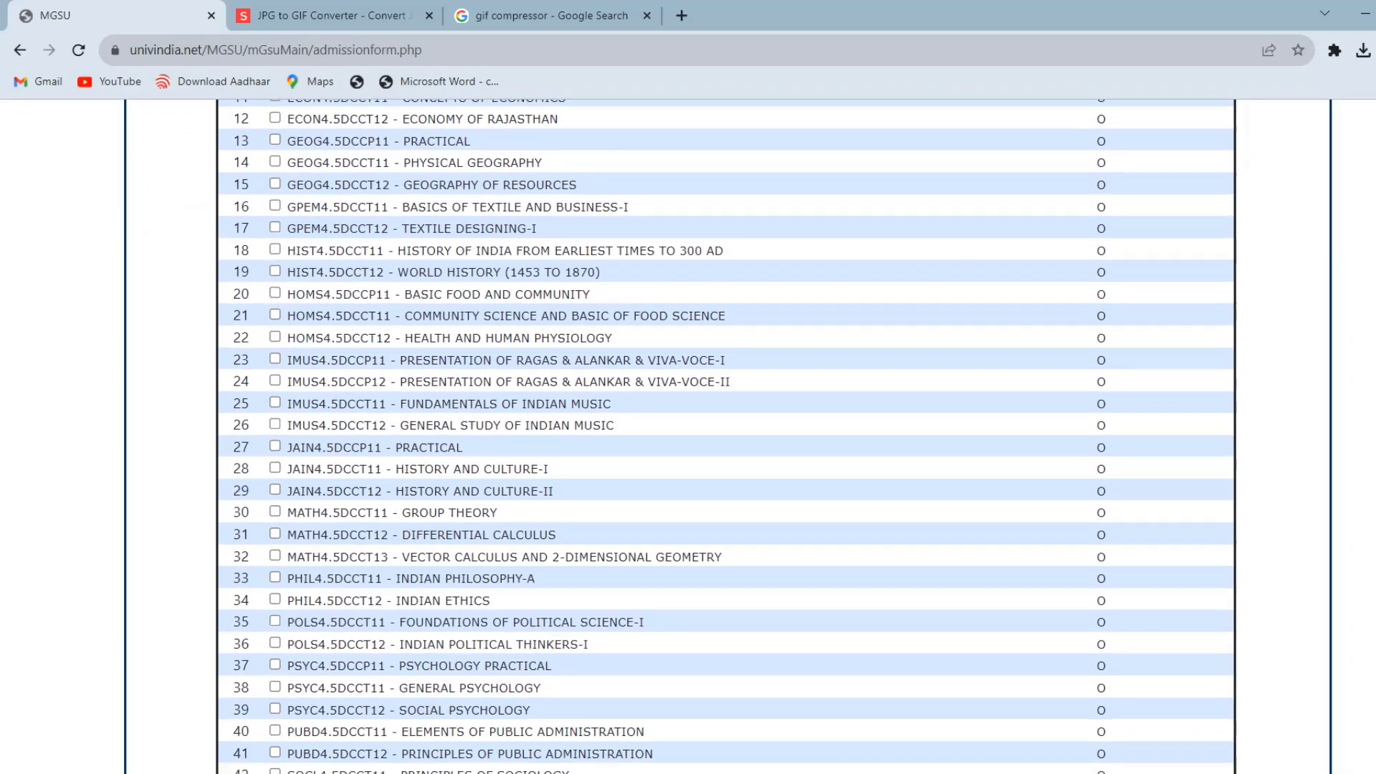
{"action": "scroll", "coordinate": [726, 431], "scroll_direction": "down", "scroll_amount": 5}
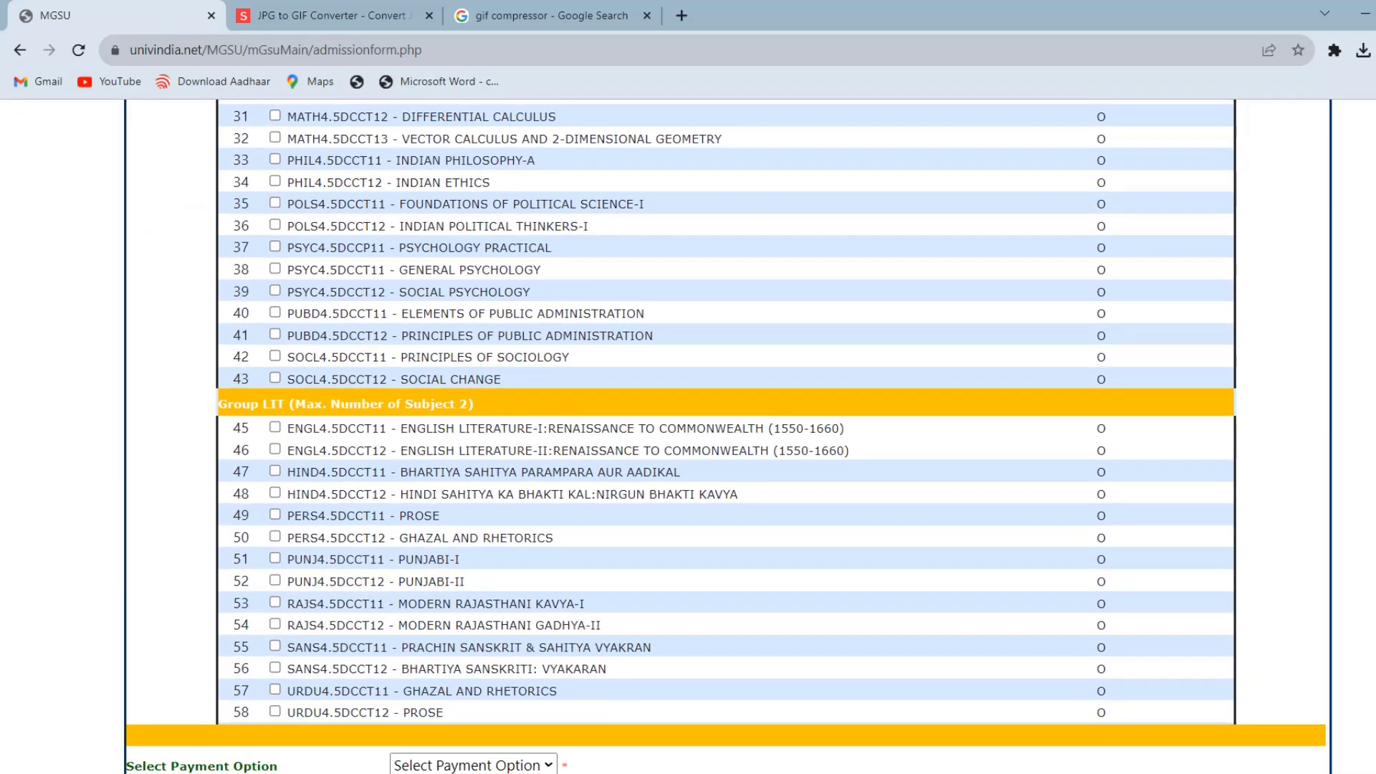
{"action": "scroll", "coordinate": [725, 430], "scroll_direction": "up", "scroll_amount": 8}
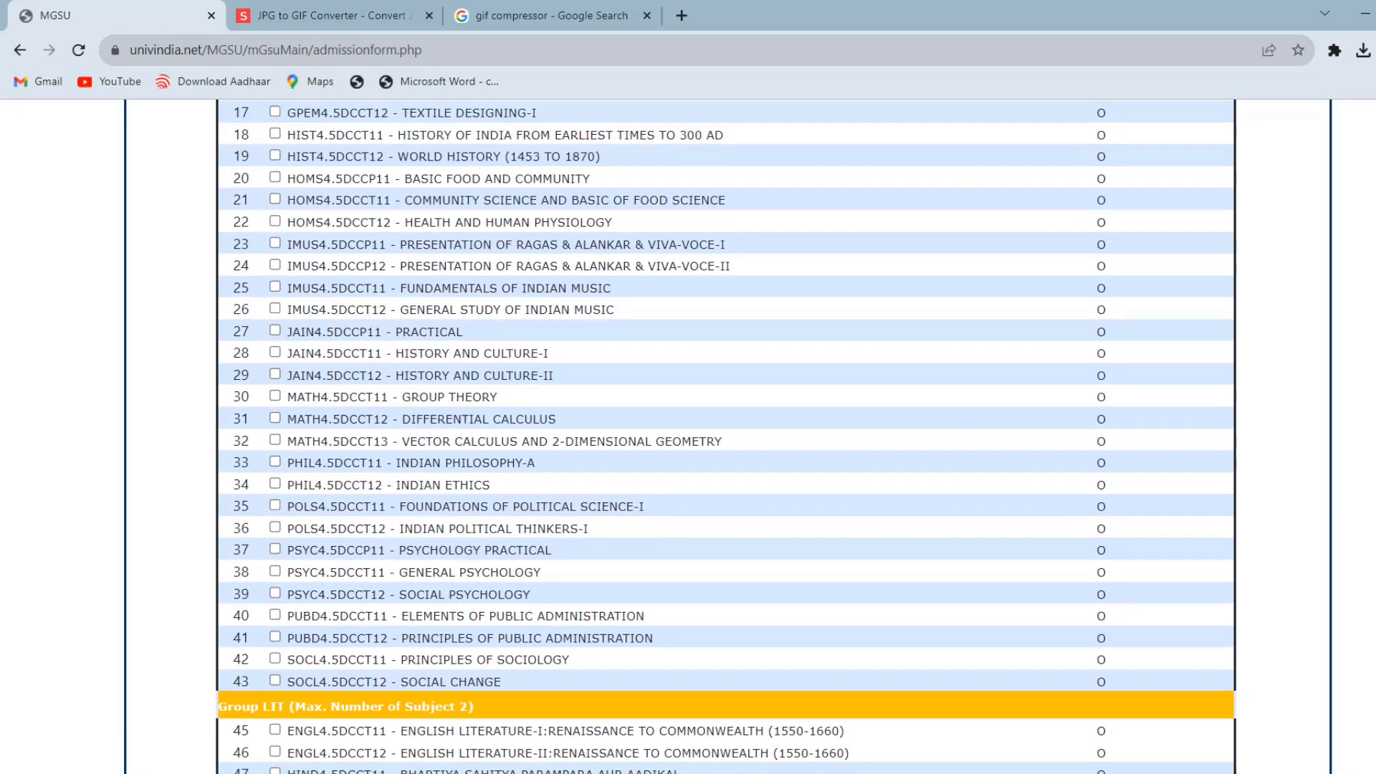
{"action": "scroll", "coordinate": [1319, 475], "scroll_direction": "up", "scroll_amount": 3}
{"action": "scroll", "coordinate": [1319, 475], "scroll_direction": "down", "scroll_amount": 1}
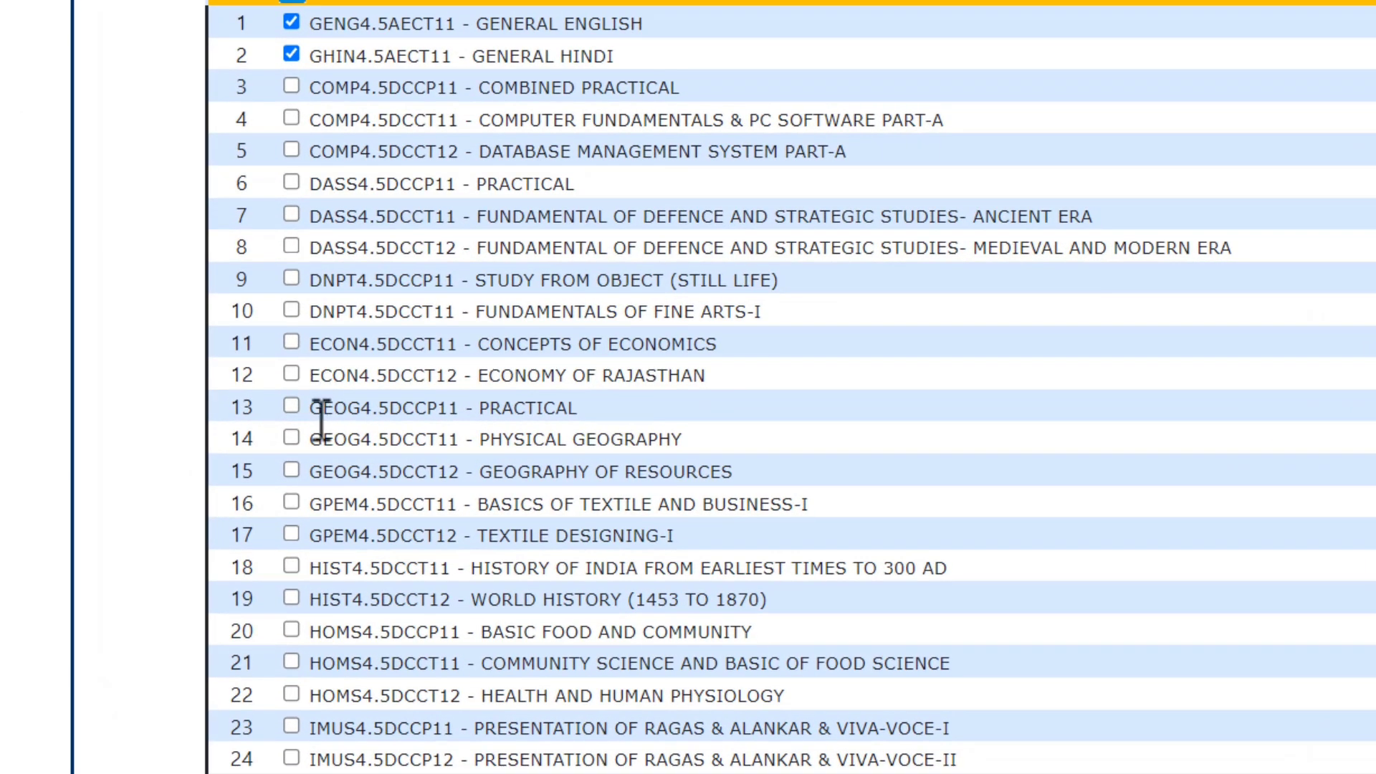
{"action": "left_click_drag", "start_coordinate": [310, 410], "coordinate": [332, 473]}
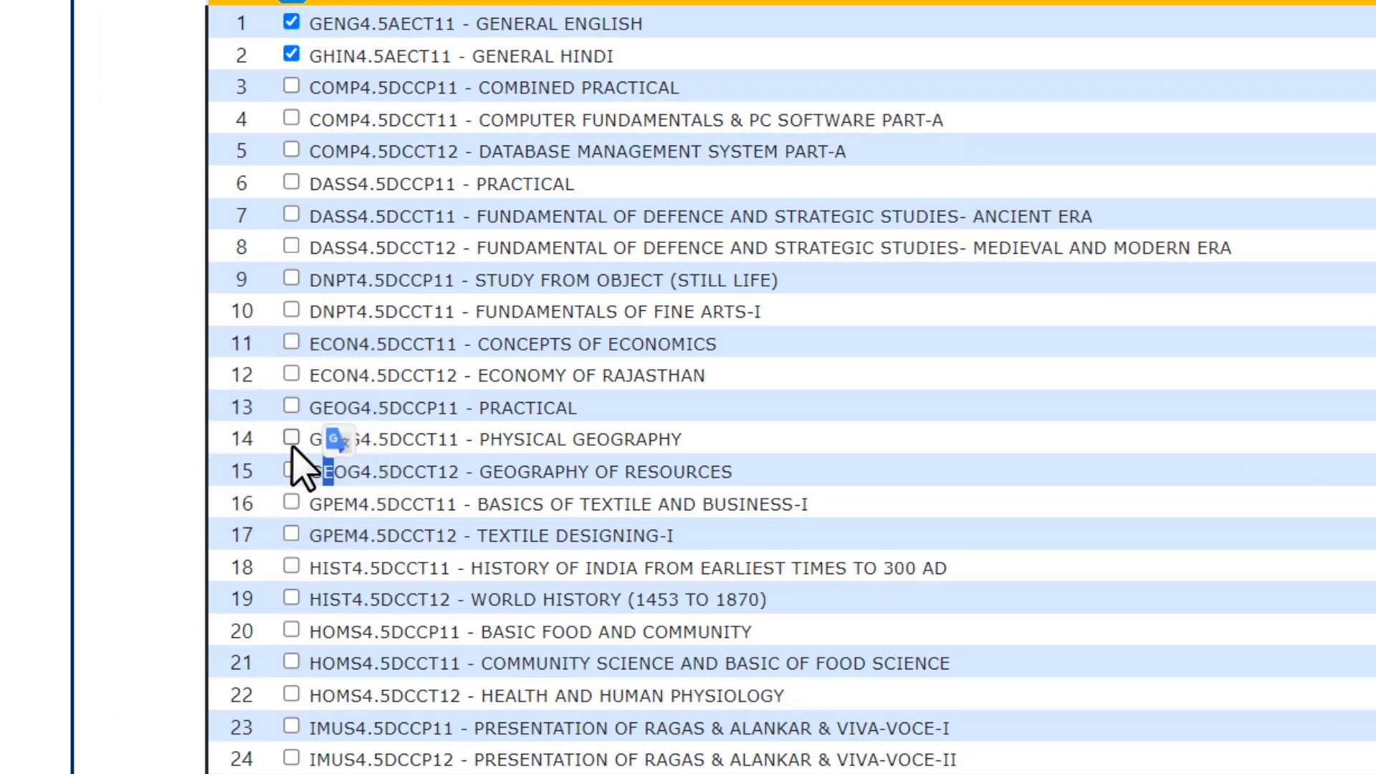
{"action": "left_click", "coordinate": [292, 406]}
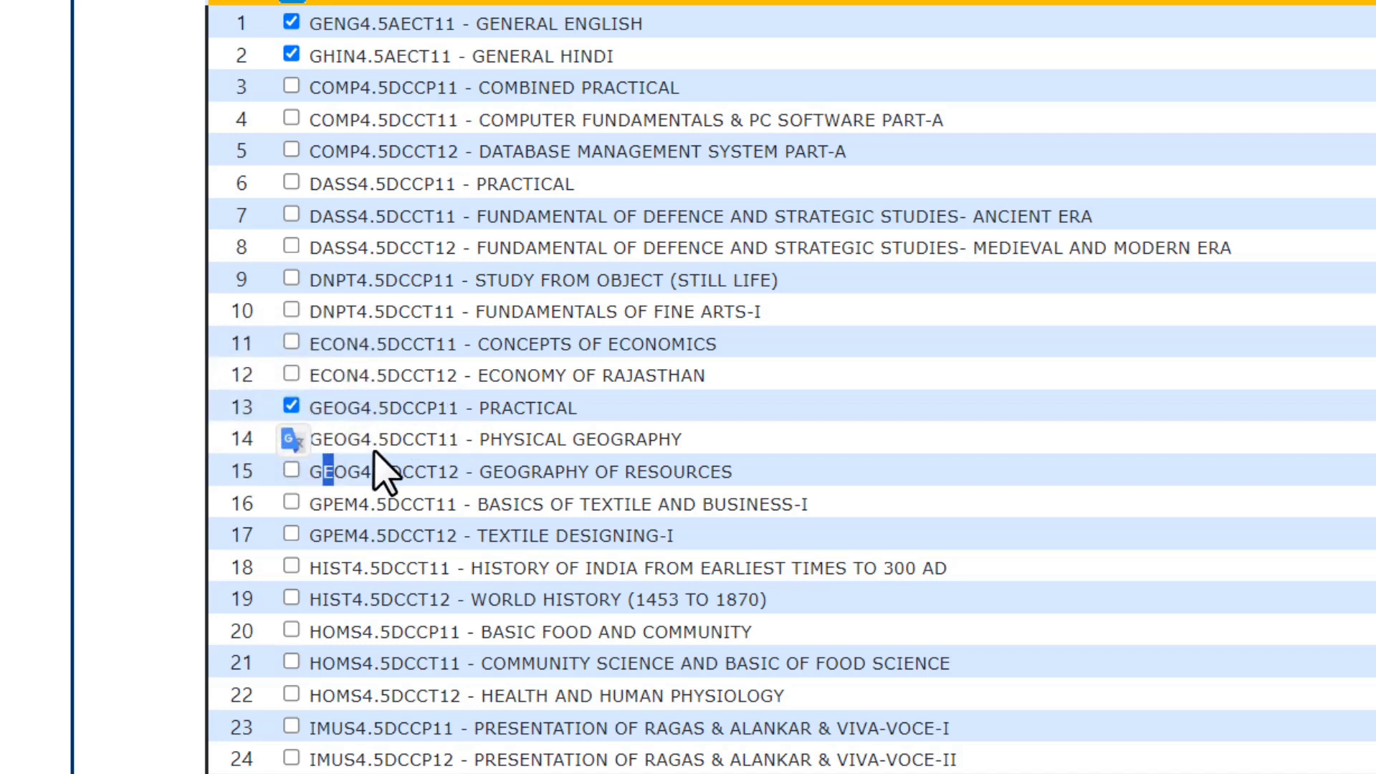
{"action": "left_click", "coordinate": [368, 449]}
{"action": "left_click", "coordinate": [291, 437]}
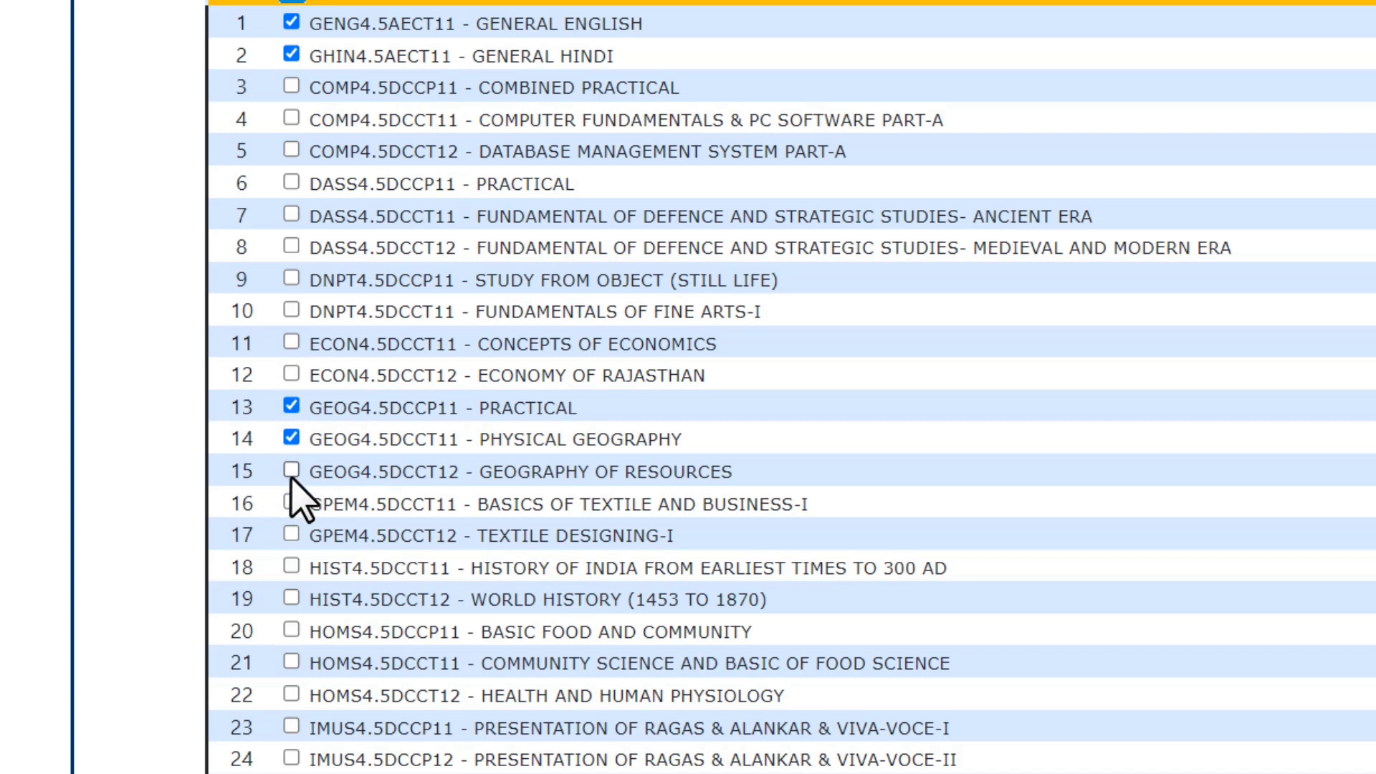
{"action": "left_click", "coordinate": [291, 474]}
Select both HIST papers: HISTORY OF INDIA FROM EARLIEST TIMES TO 300 AD and WORLD HISTORY (1453 TO 1870)
{"action": "double_click", "coordinate": [320, 568]}
{"action": "double_click", "coordinate": [337, 600]}
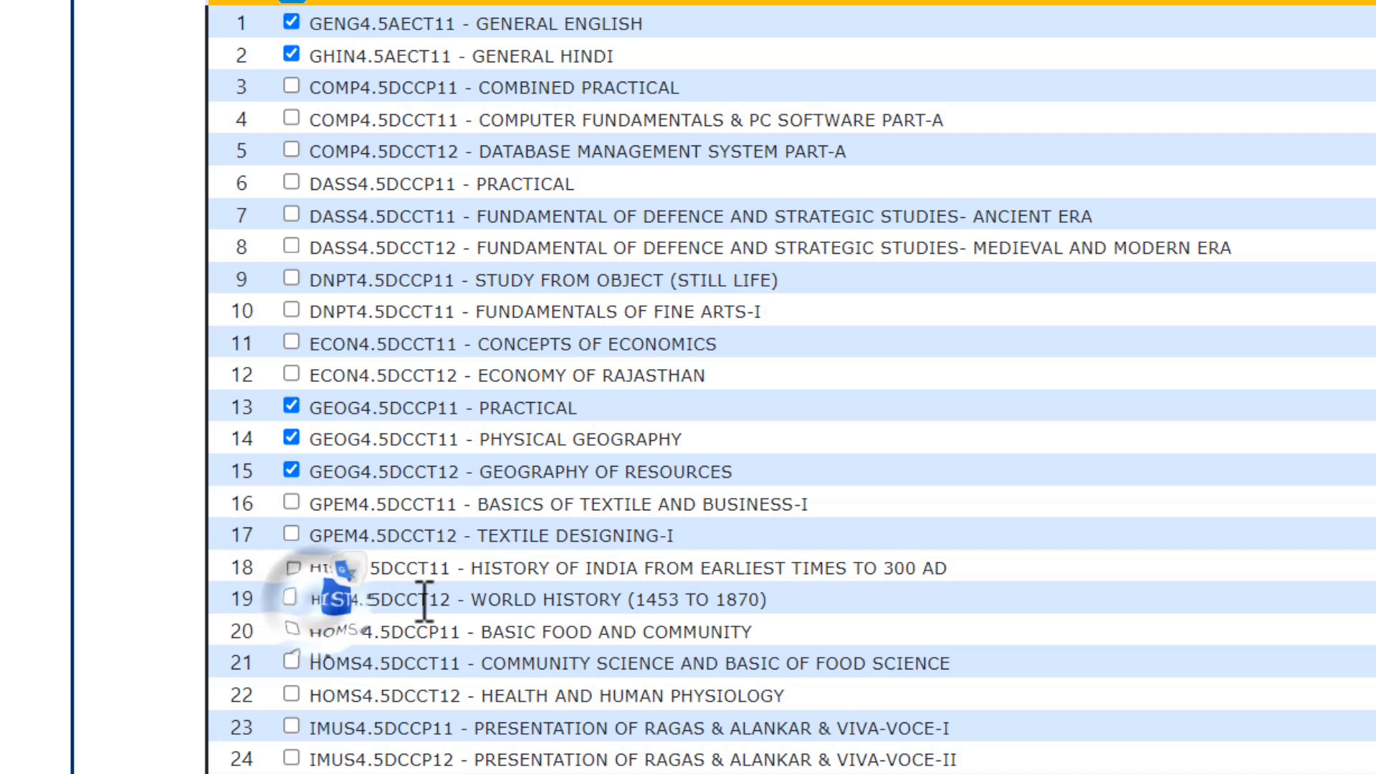
{"action": "left_click", "coordinate": [288, 565]}
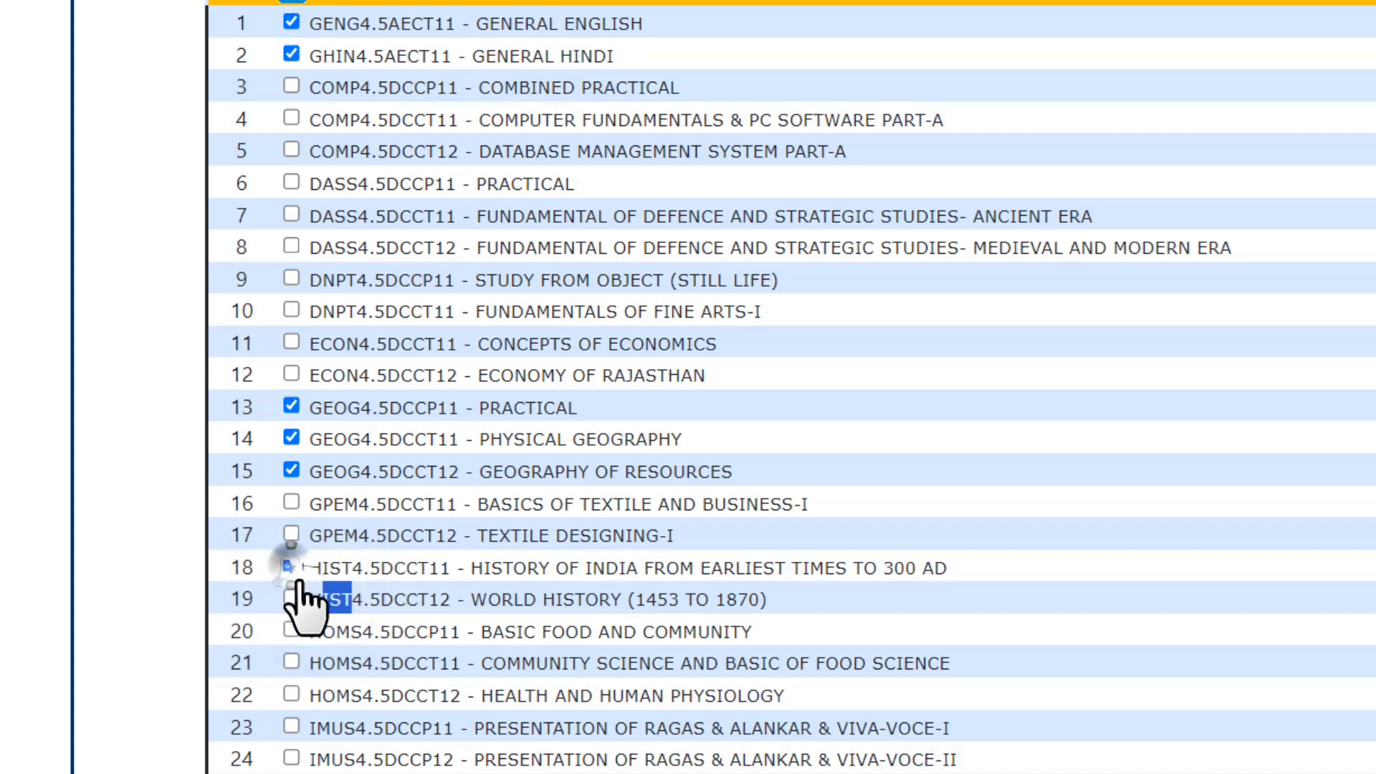
{"action": "left_click", "coordinate": [291, 599]}
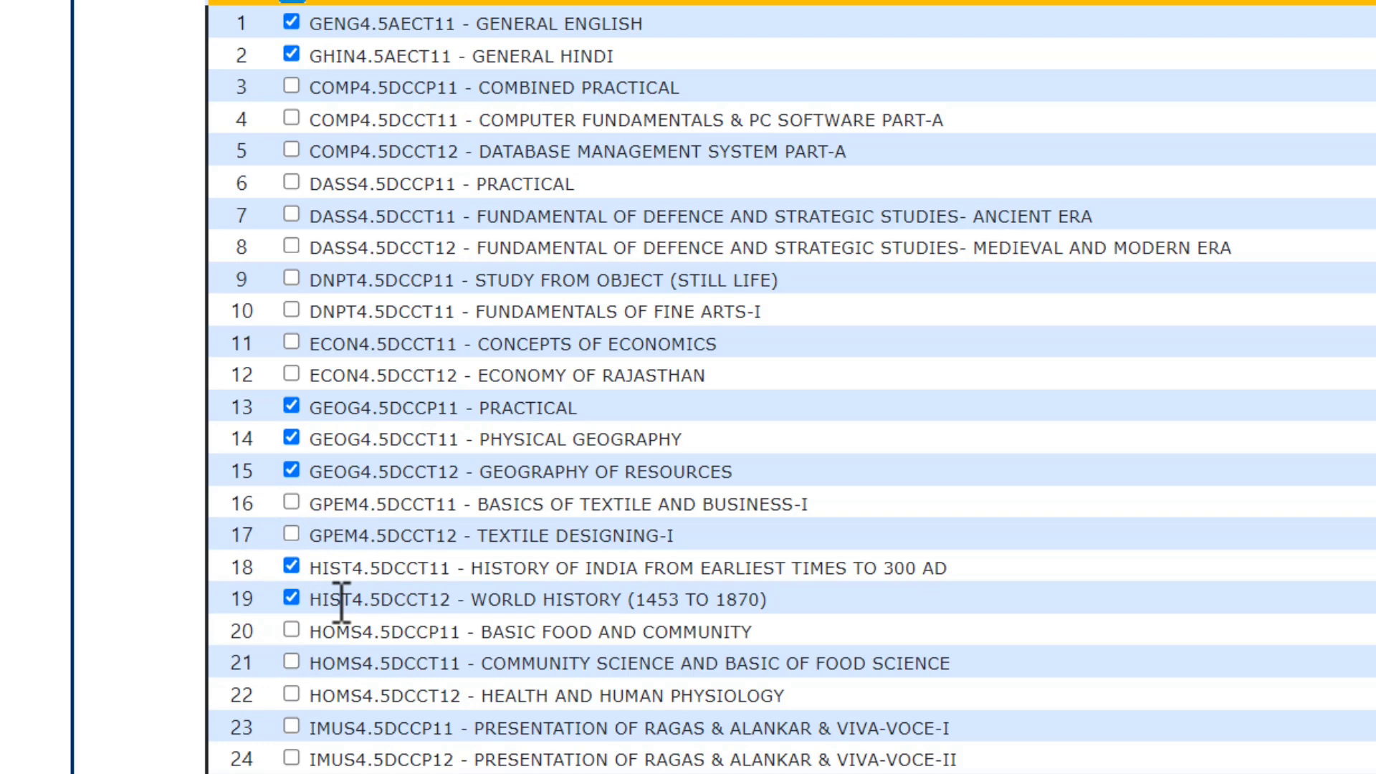
Select both HIND papers in Group LIT: BHARTIYA SAHITYA PARAMPARA AUR AADIKAL and HINDI SAHITYA KA BHAKTI KAL:NIRGUN BHAKTI KAVYA
{"action": "scroll", "coordinate": [383, 599], "scroll_direction": "down", "scroll_amount": 6}
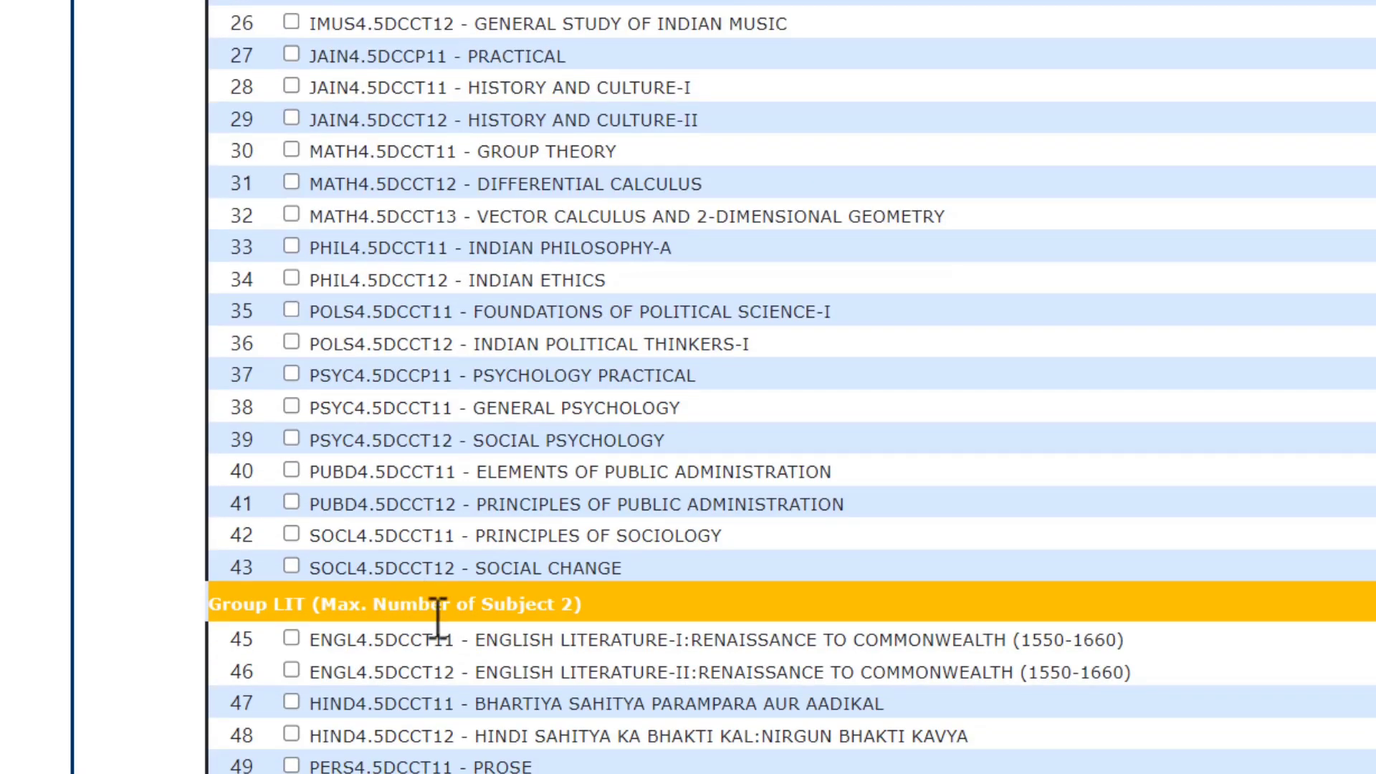
{"action": "scroll", "coordinate": [438, 644], "scroll_direction": "down", "scroll_amount": 2}
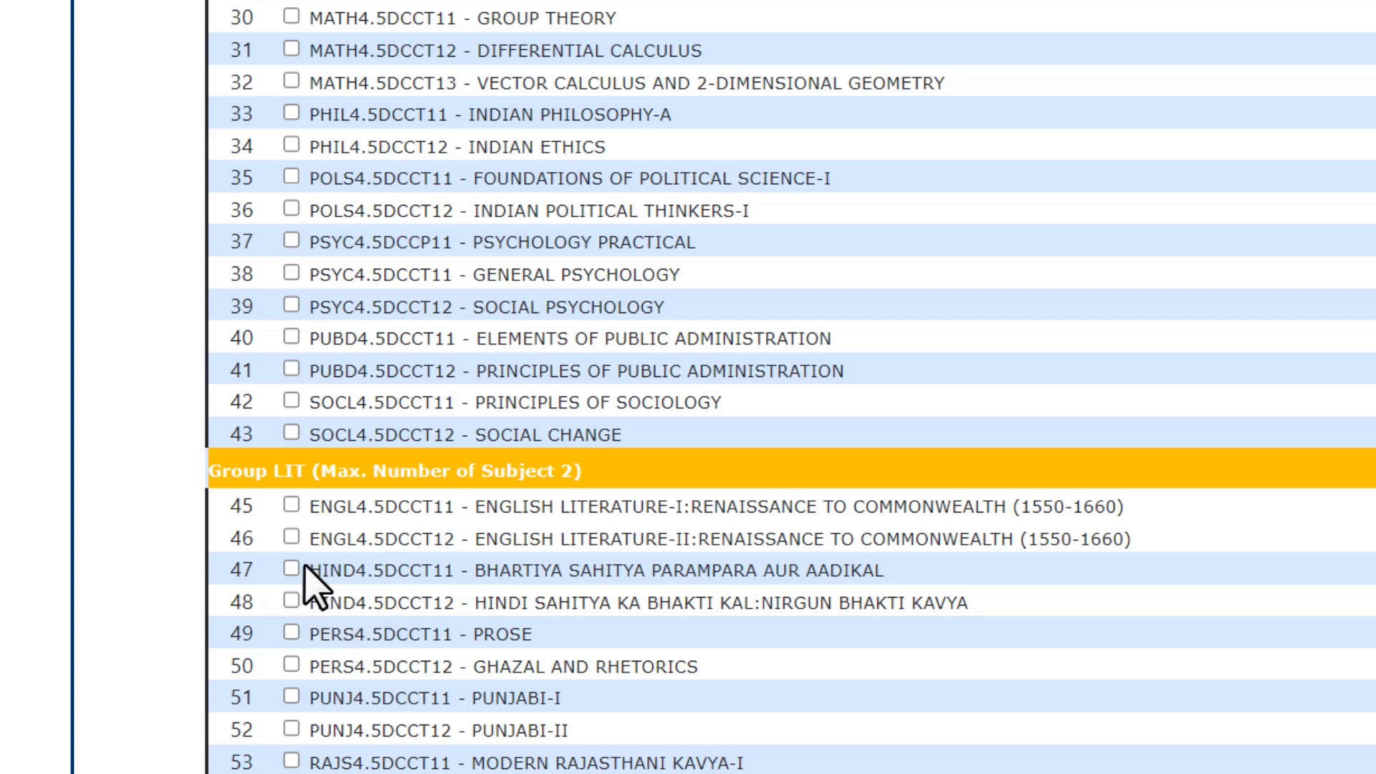
{"action": "left_click_drag", "start_coordinate": [309, 570], "coordinate": [358, 606]}
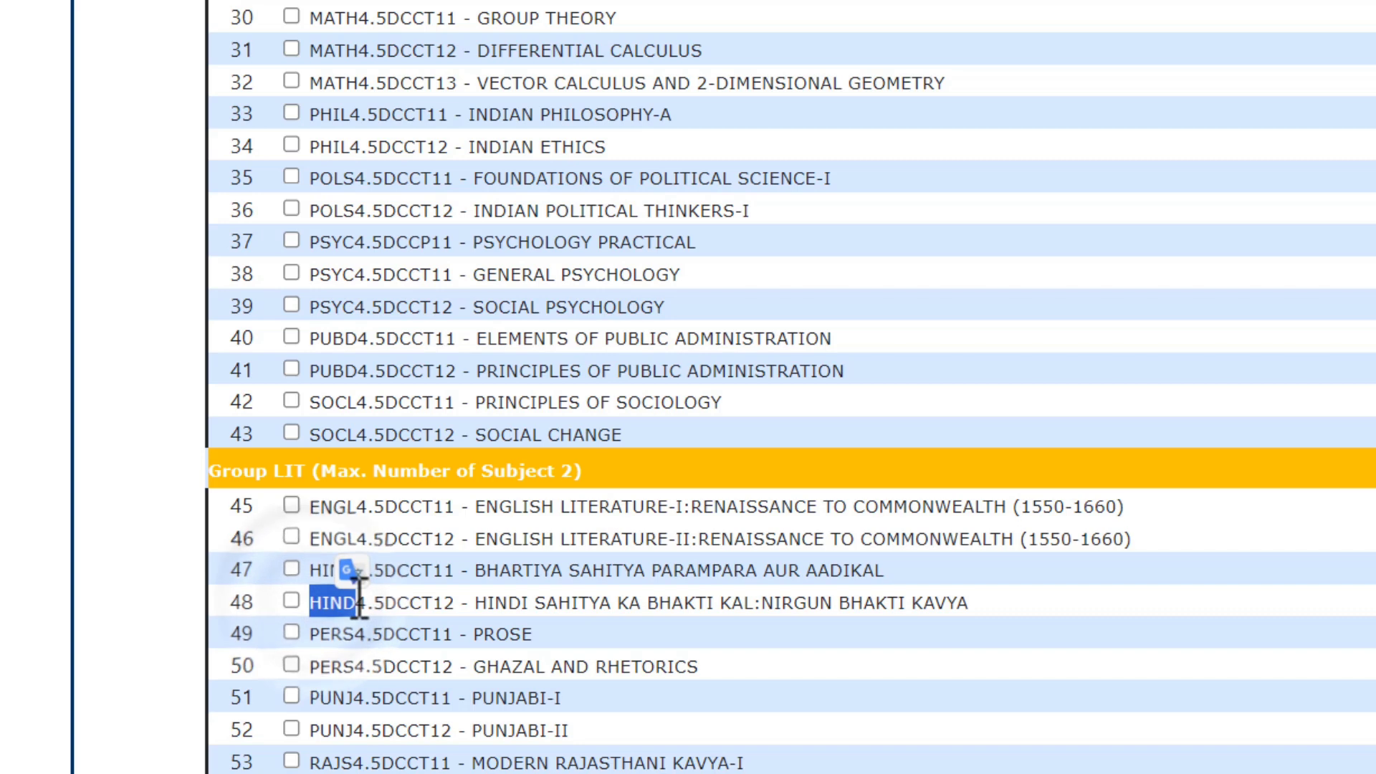
{"action": "left_click", "coordinate": [291, 569]}
{"action": "left_click", "coordinate": [291, 601]}
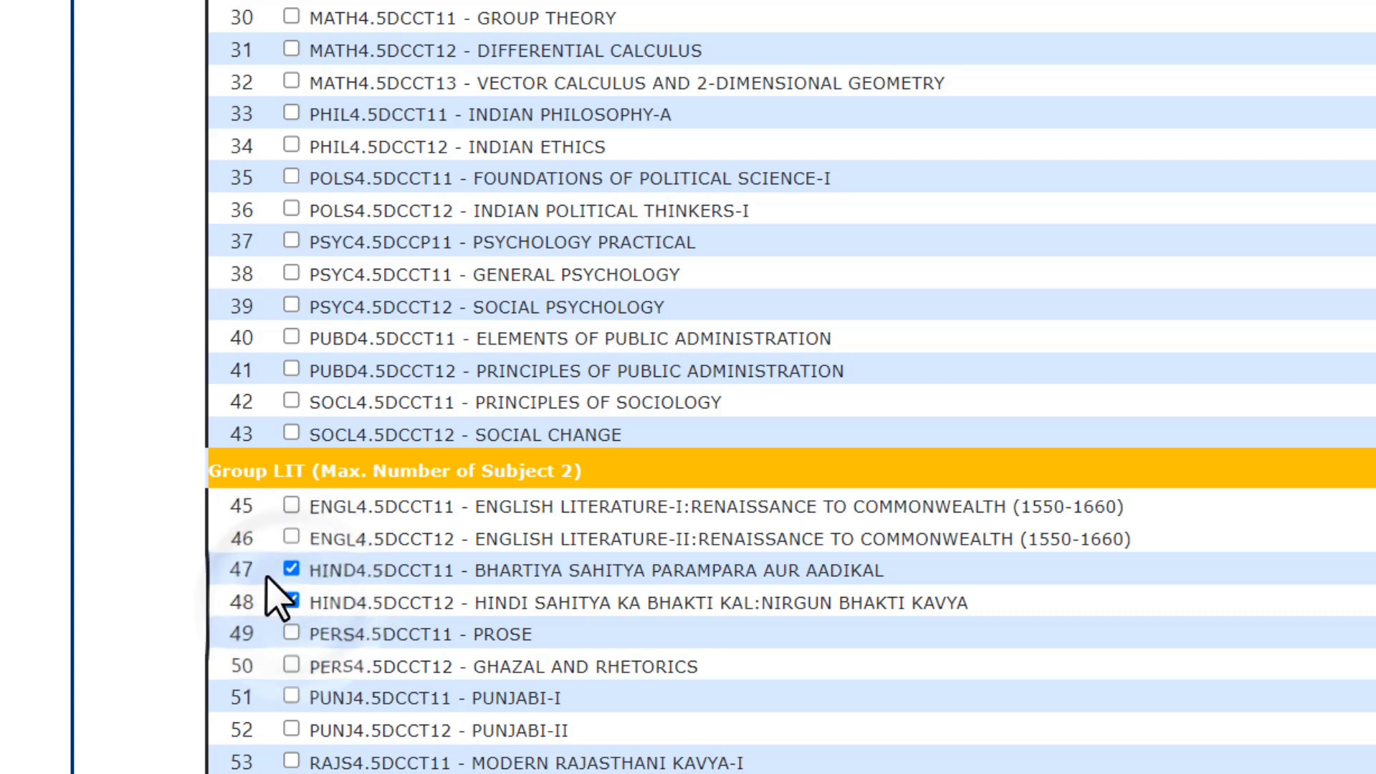
{"action": "left_click", "coordinate": [276, 599]}
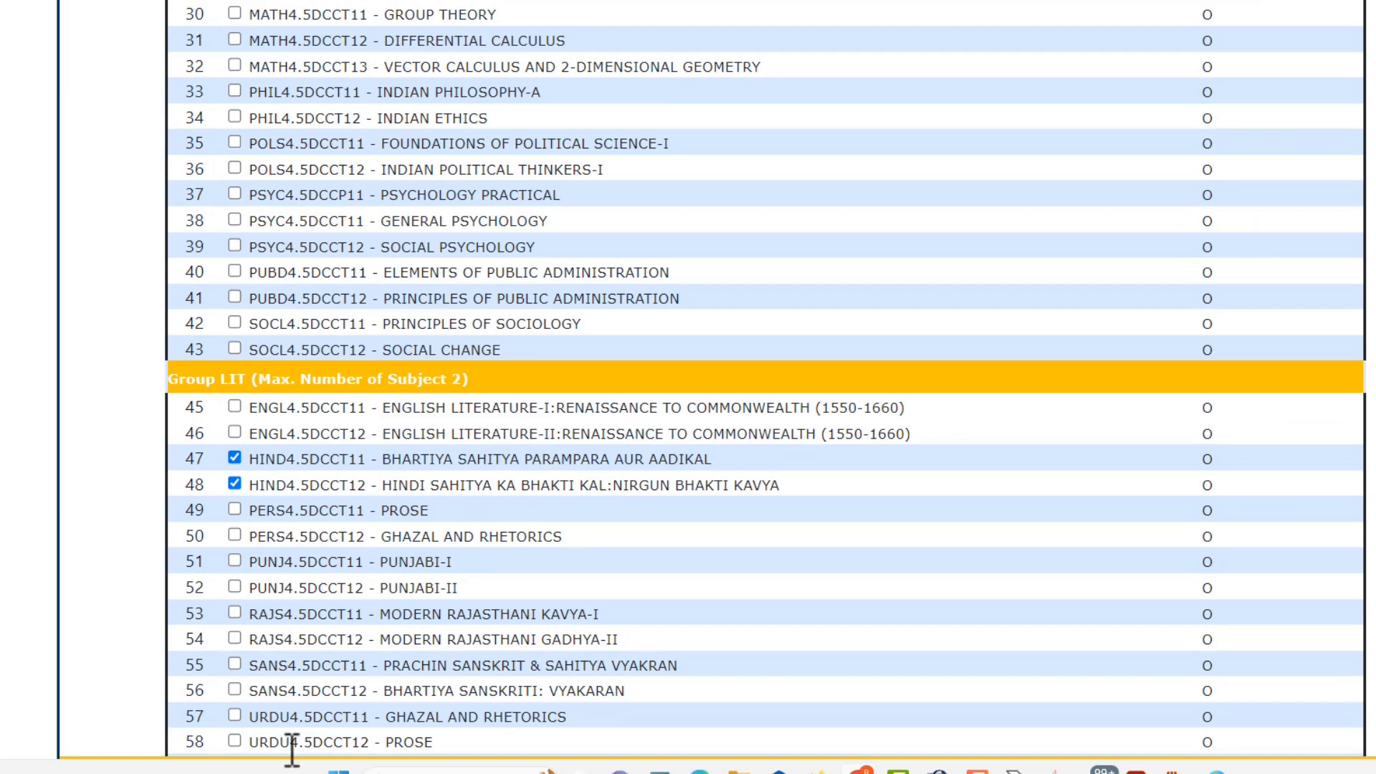
Try selecting BASICS OF TEXTILE AND BUSINESS-I in place of the HISTORY OF INDIA paper, and clear the textile paper again
{"action": "scroll", "coordinate": [331, 517], "scroll_direction": "up", "scroll_amount": 2}
{"action": "scroll", "coordinate": [337, 495], "scroll_direction": "up", "scroll_amount": 5}
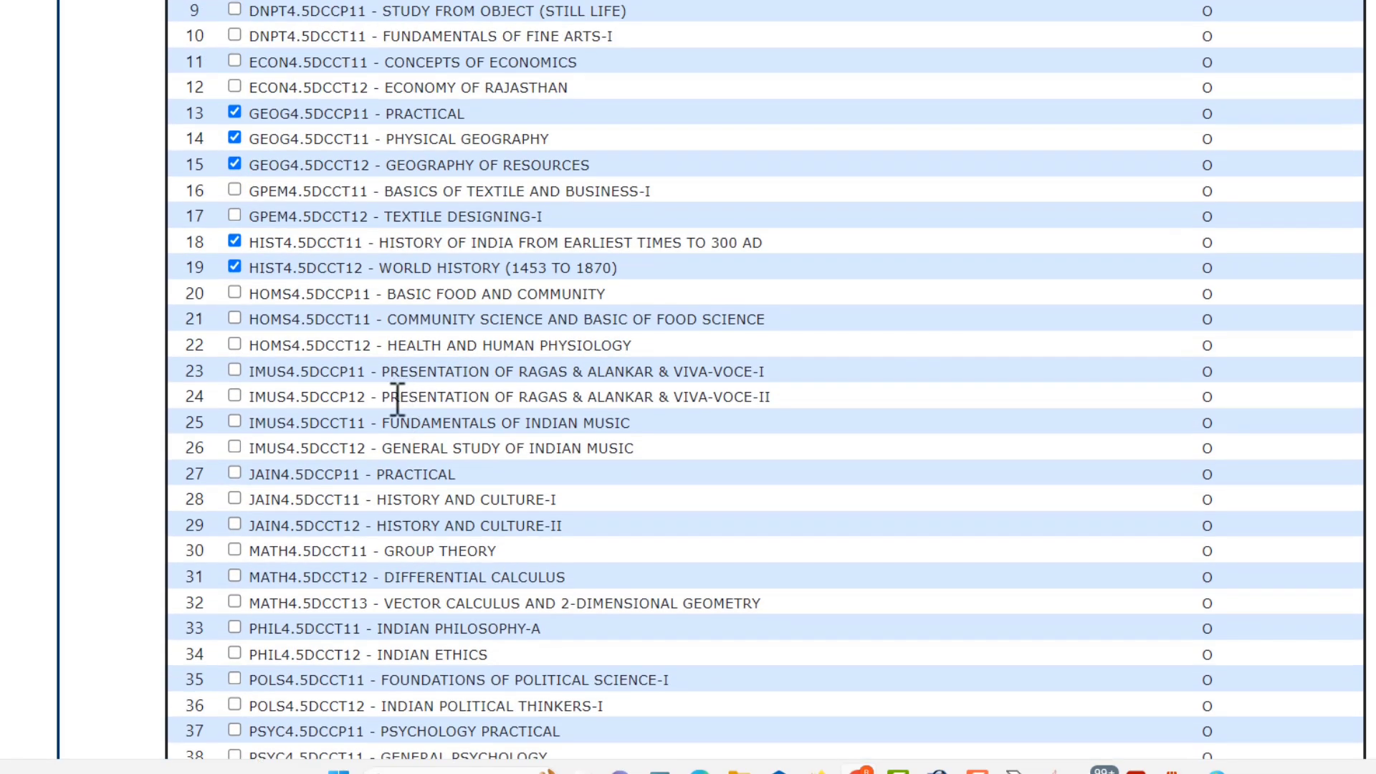
{"action": "scroll", "coordinate": [395, 398], "scroll_direction": "up", "scroll_amount": 2}
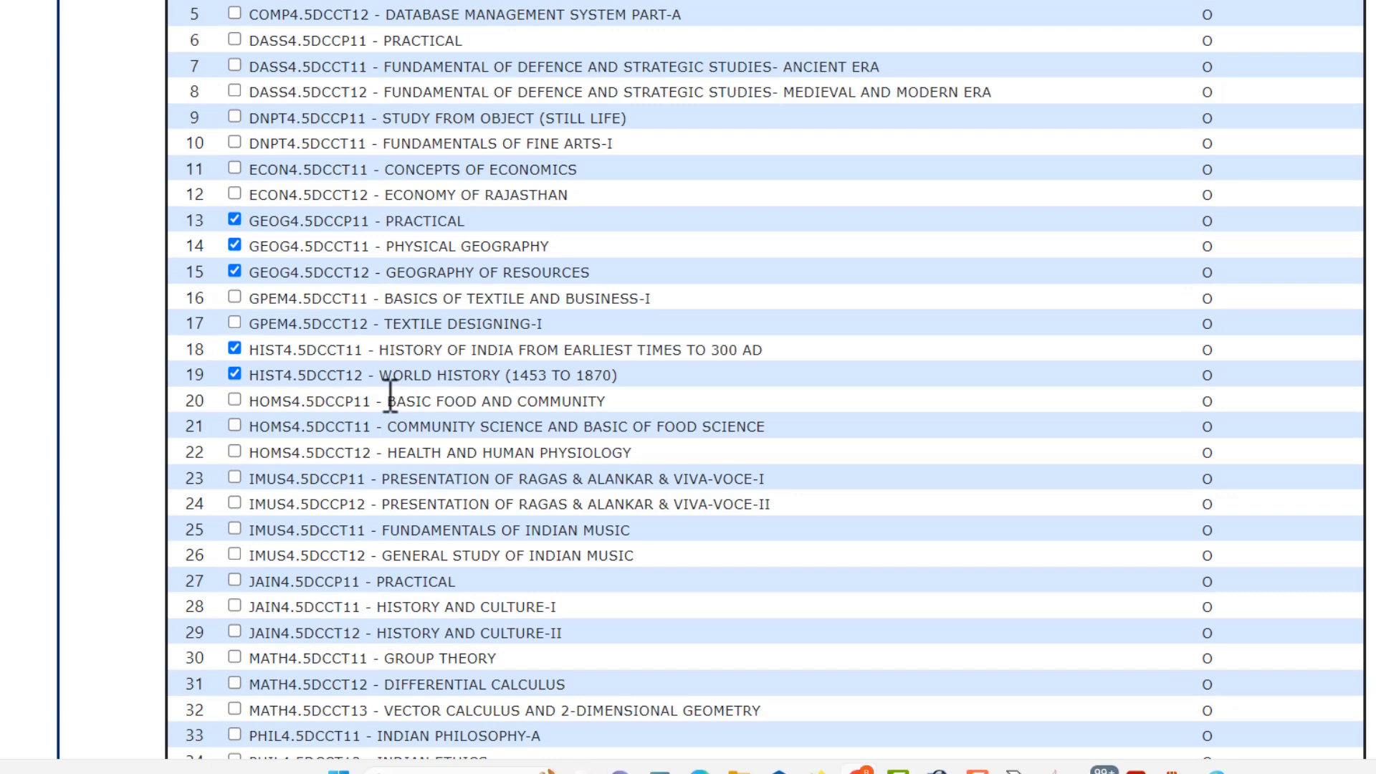
{"action": "scroll", "coordinate": [390, 398], "scroll_direction": "up", "scroll_amount": 2}
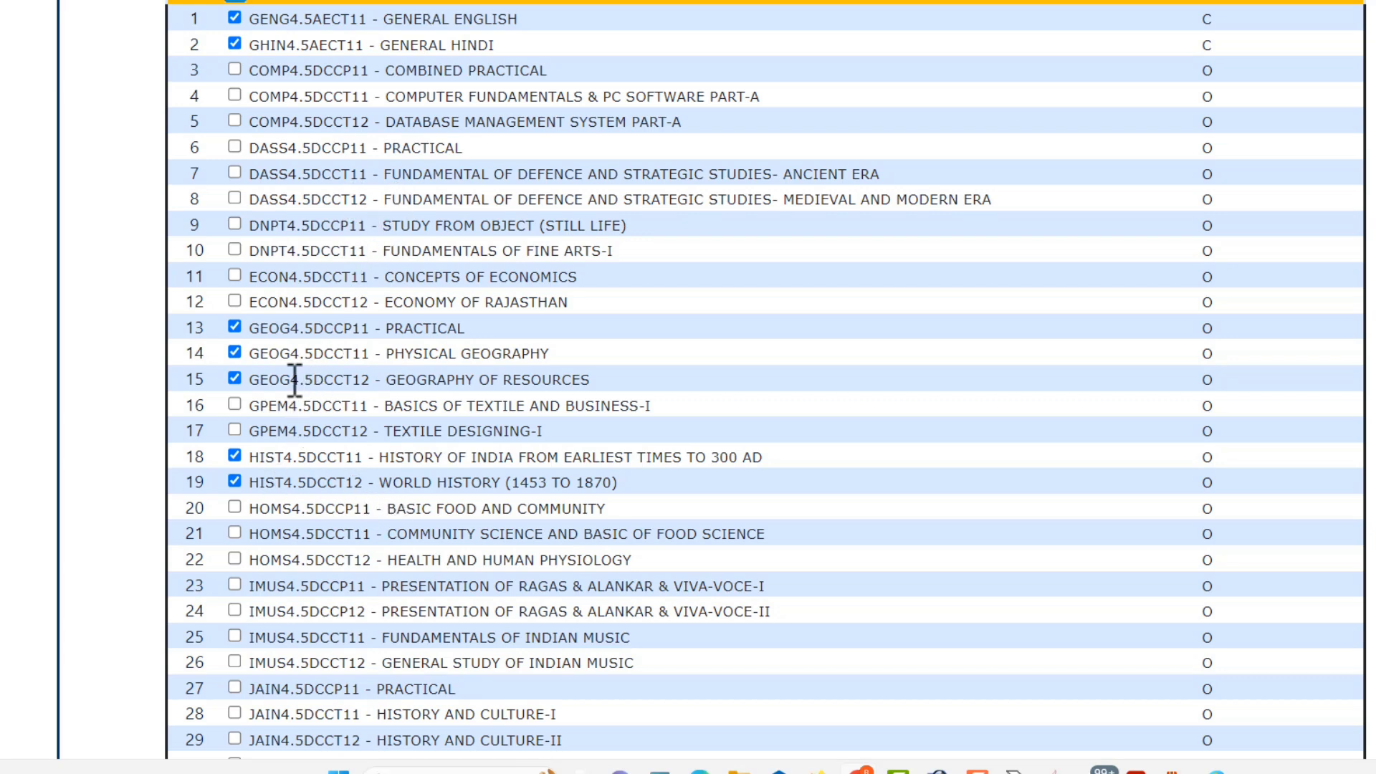
{"action": "left_click", "coordinate": [242, 410]}
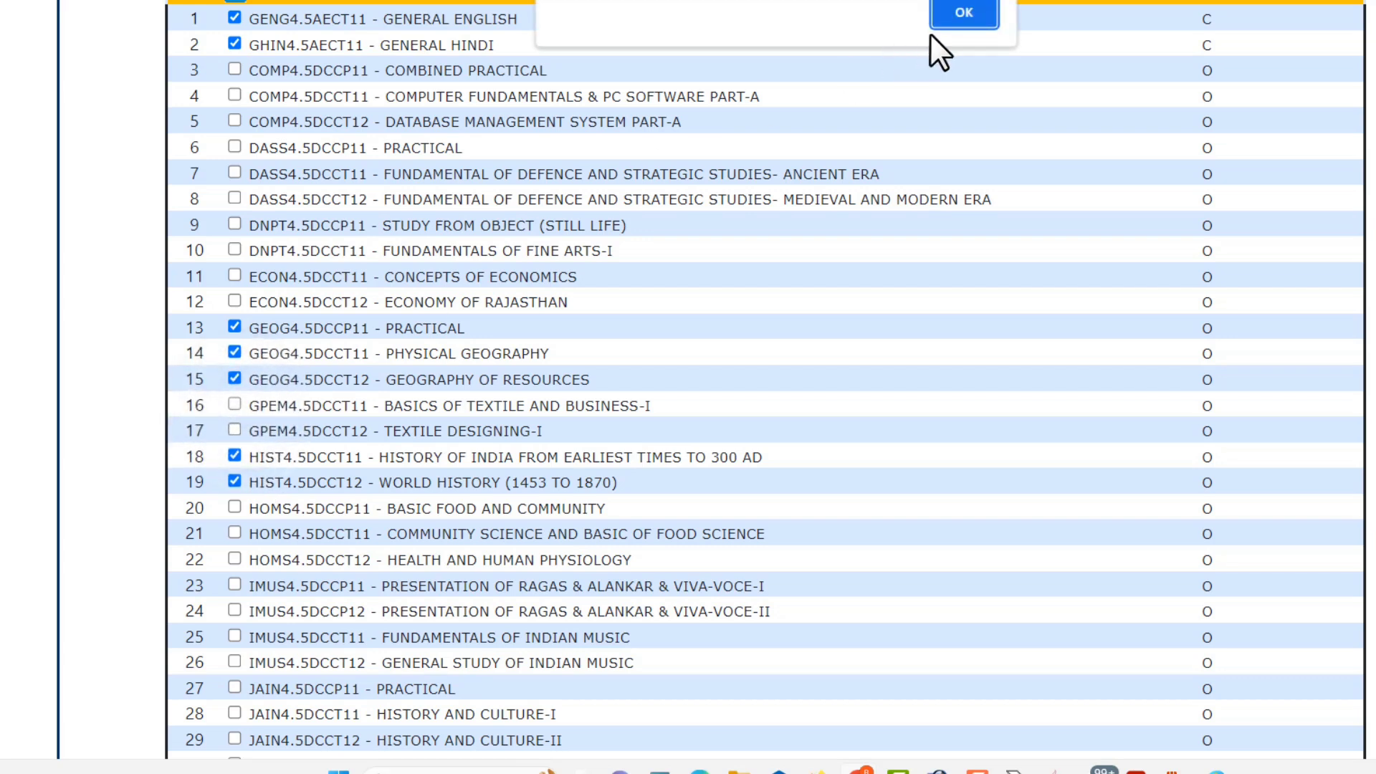
{"action": "left_click", "coordinate": [953, 14]}
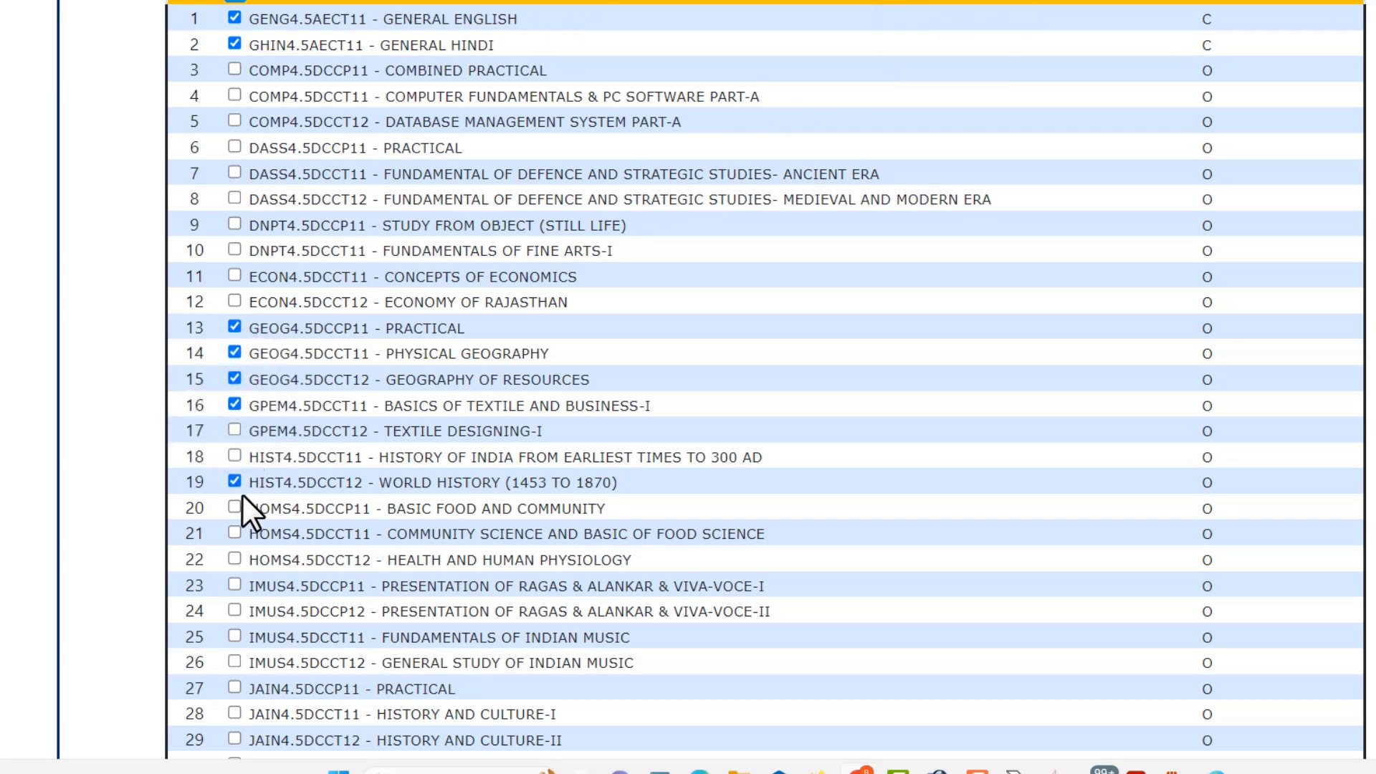
{"action": "left_click", "coordinate": [239, 400]}
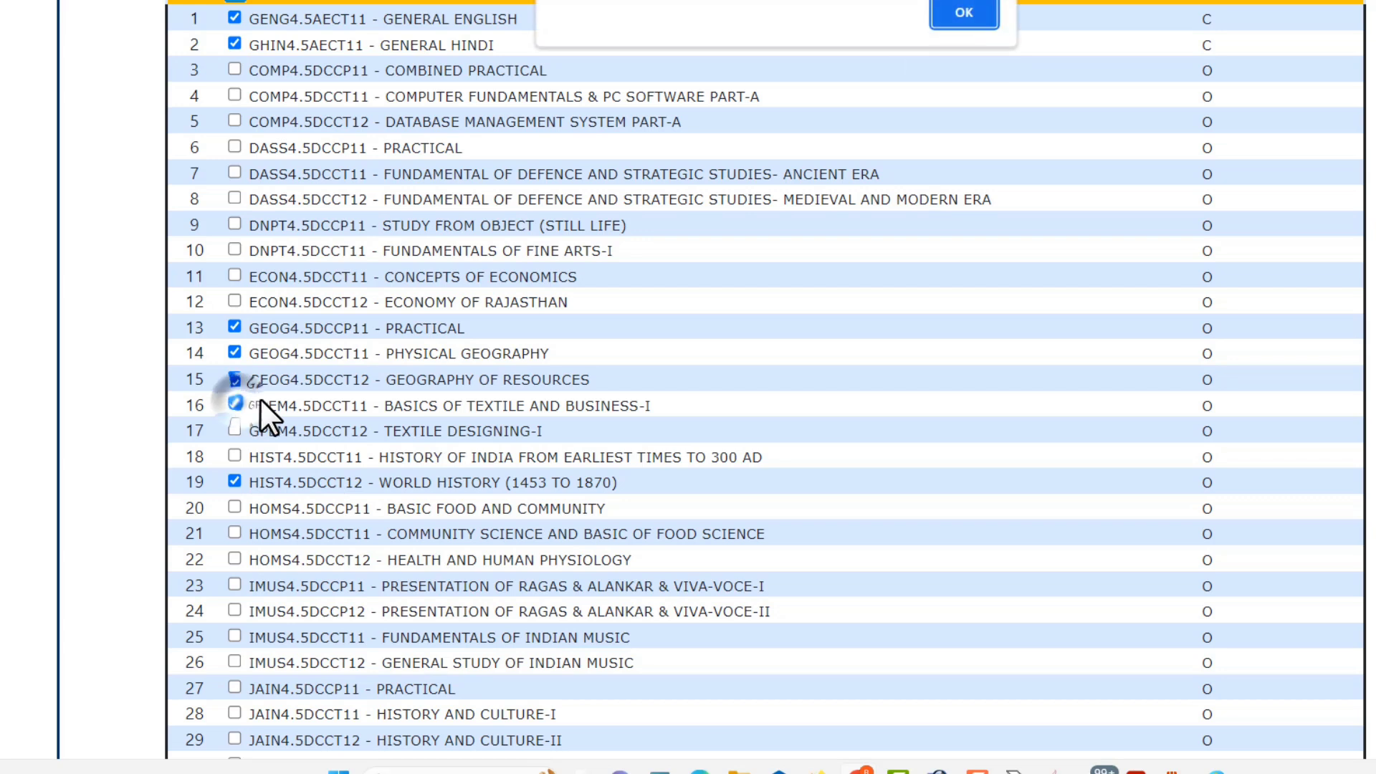
{"action": "left_click", "coordinate": [956, 18]}
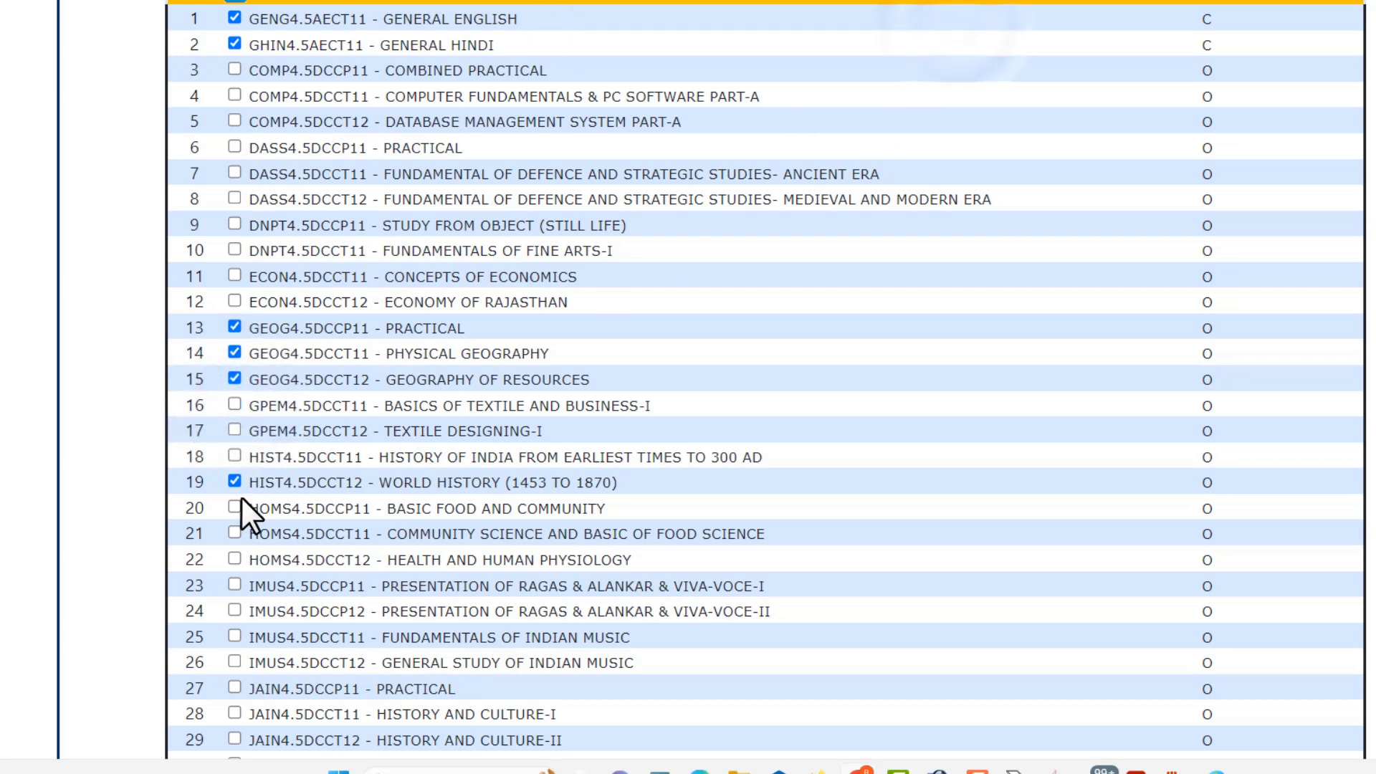
Reselect HISTORY OF INDIA FROM EARLIEST TIMES TO 300 AD and the Group LIT paper BHARTIYA SAHITYA PARAMPARA AUR AADIKAL
{"action": "left_click", "coordinate": [236, 457]}
{"action": "scroll", "coordinate": [260, 485], "scroll_direction": "down", "scroll_amount": 10}
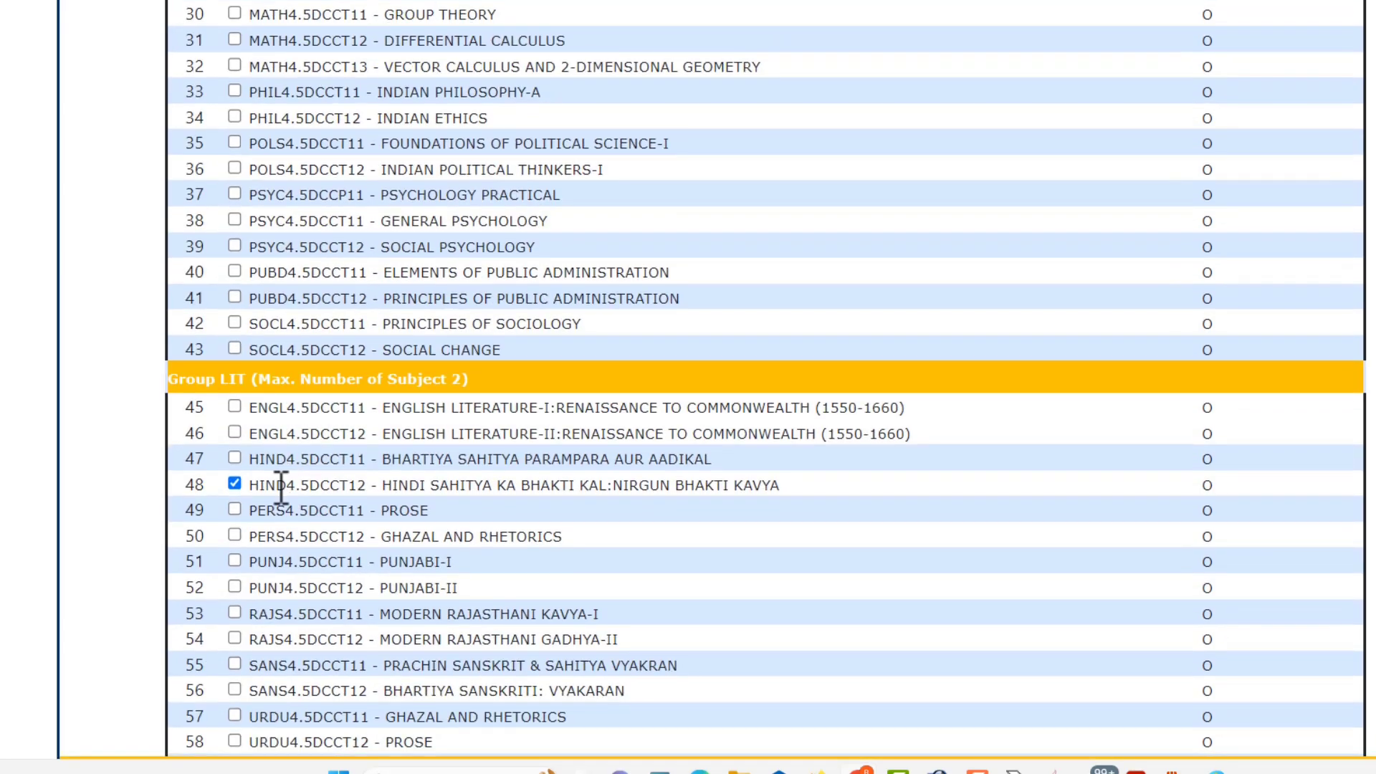
{"action": "left_click", "coordinate": [235, 458]}
Examine the codes and names of the two JAIN papers HISTORY AND CULTURE-I and HISTORY AND CULTURE-II in the optional subject list
{"action": "scroll", "coordinate": [298, 472], "scroll_direction": "up", "scroll_amount": 7}
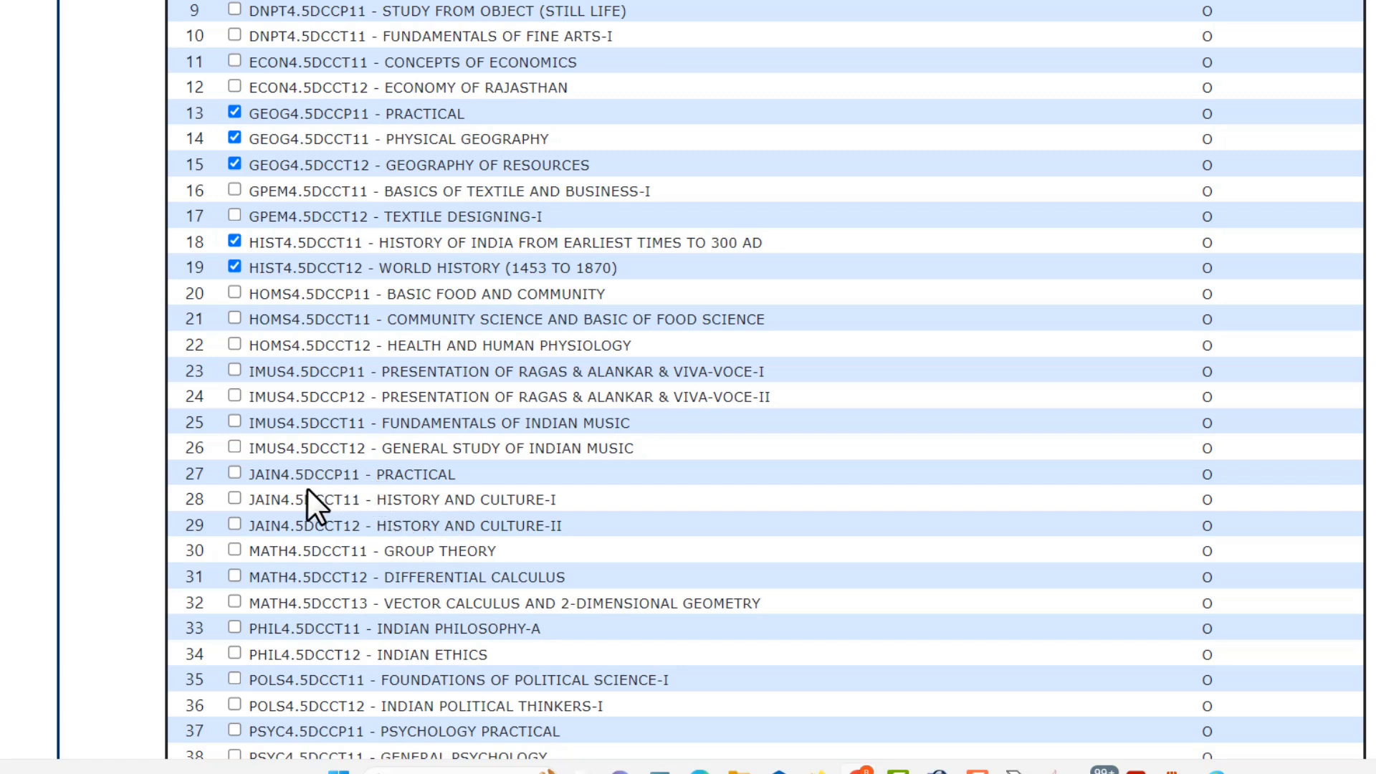
{"action": "left_click_drag", "start_coordinate": [266, 498], "coordinate": [475, 499]}
{"action": "left_click_drag", "start_coordinate": [285, 534], "coordinate": [470, 535]}
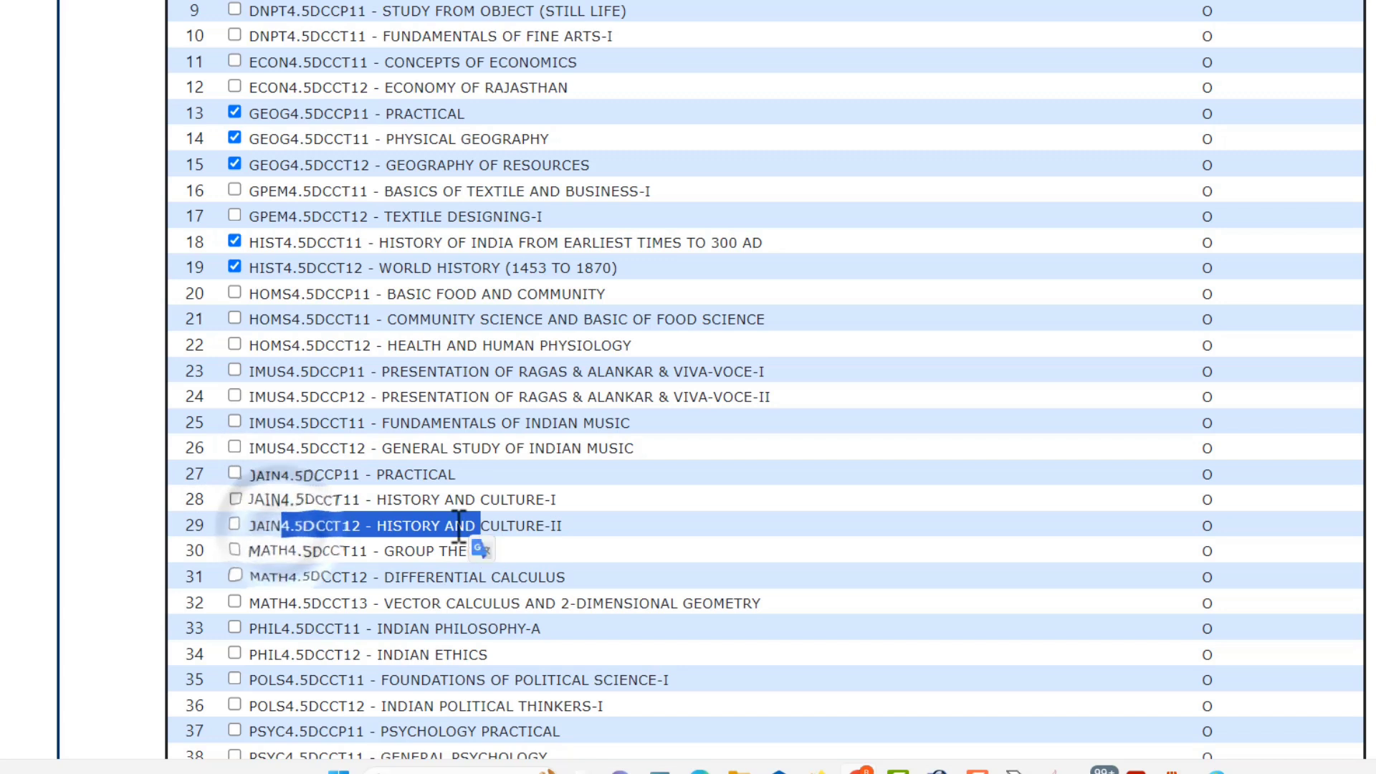
{"action": "left_click_drag", "start_coordinate": [313, 500], "coordinate": [399, 499]}
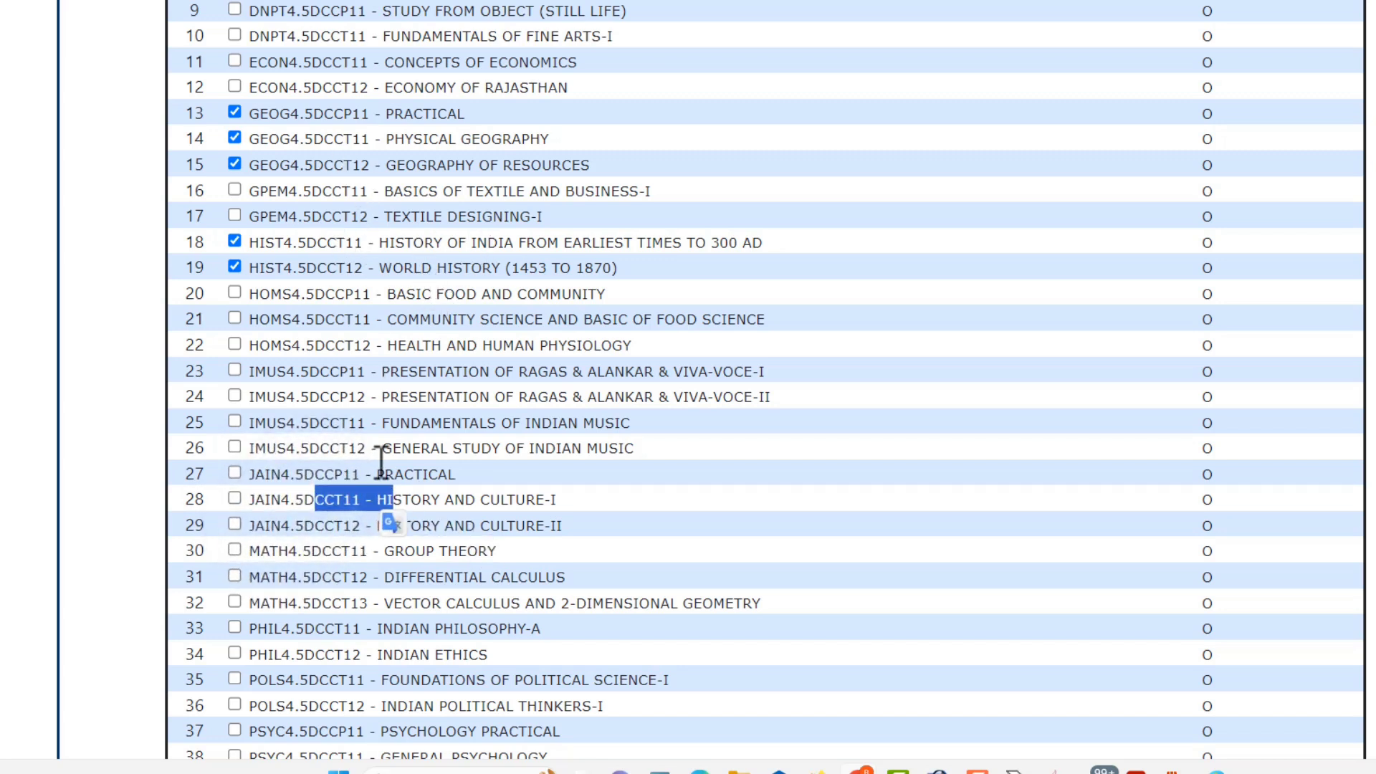
{"action": "left_click_drag", "start_coordinate": [316, 526], "coordinate": [376, 500]}
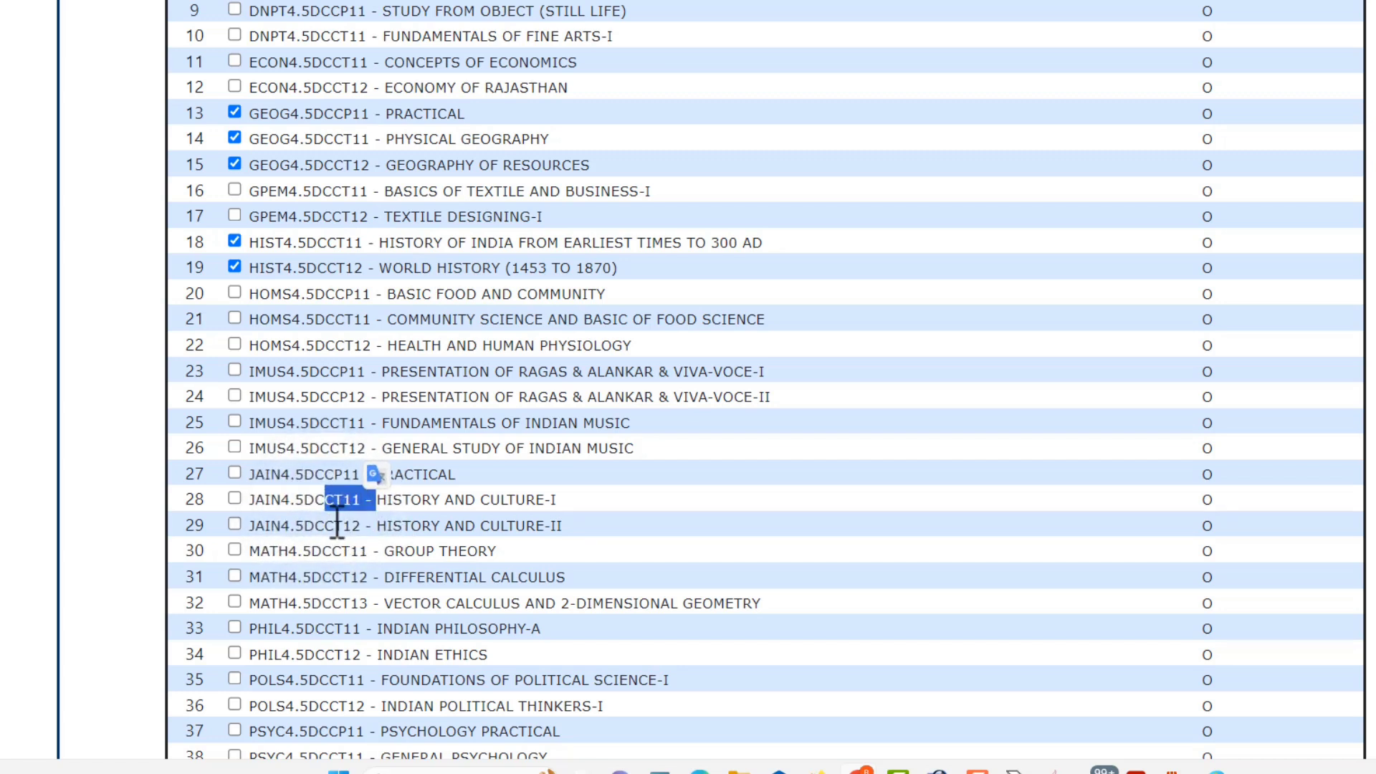
{"action": "left_click_drag", "start_coordinate": [335, 527], "coordinate": [352, 529]}
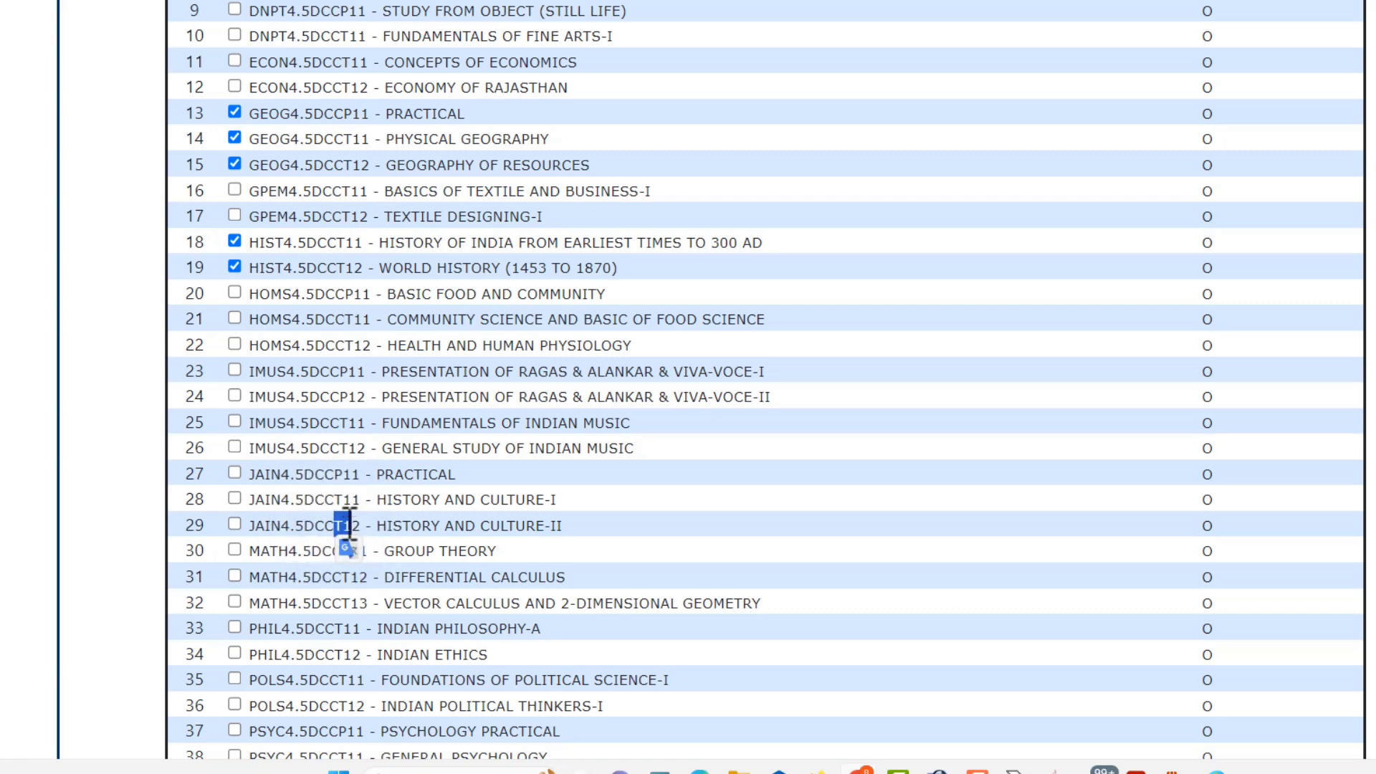
{"action": "scroll", "coordinate": [344, 399], "scroll_direction": "up", "scroll_amount": 3}
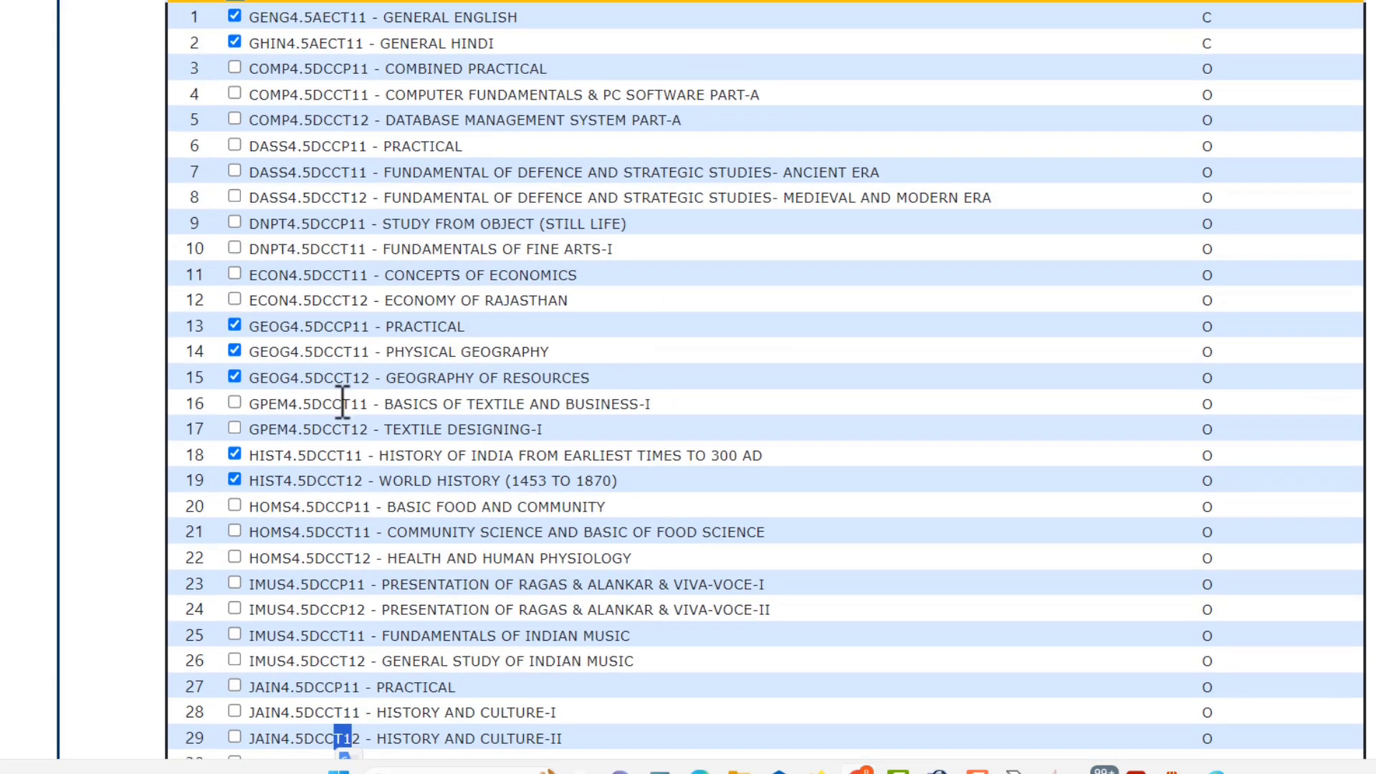
Examine the paired POLS and SOCL papers in the subject list and review the selected GEOG, HIST and HIND papers
{"action": "scroll", "coordinate": [344, 399], "scroll_direction": "down", "scroll_amount": 6}
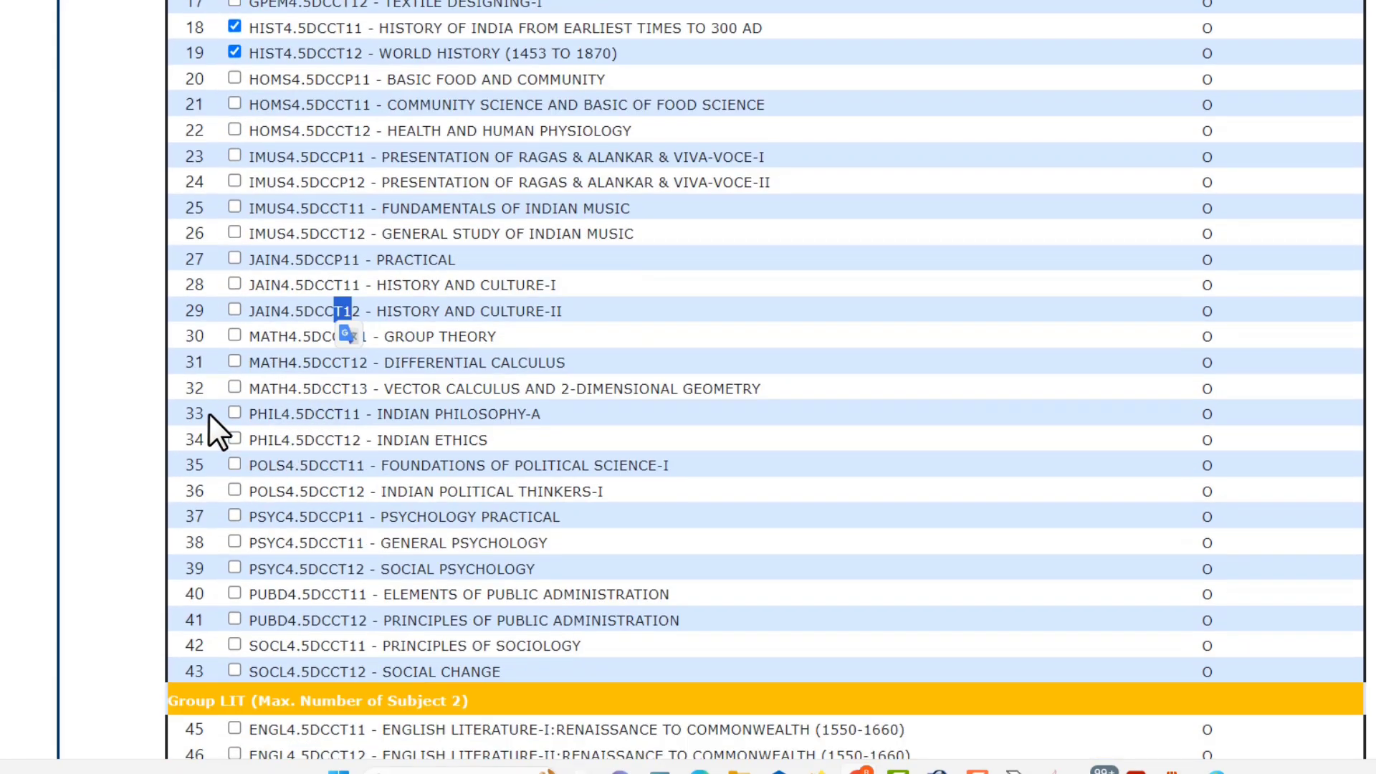
{"action": "left_click", "coordinate": [259, 462]}
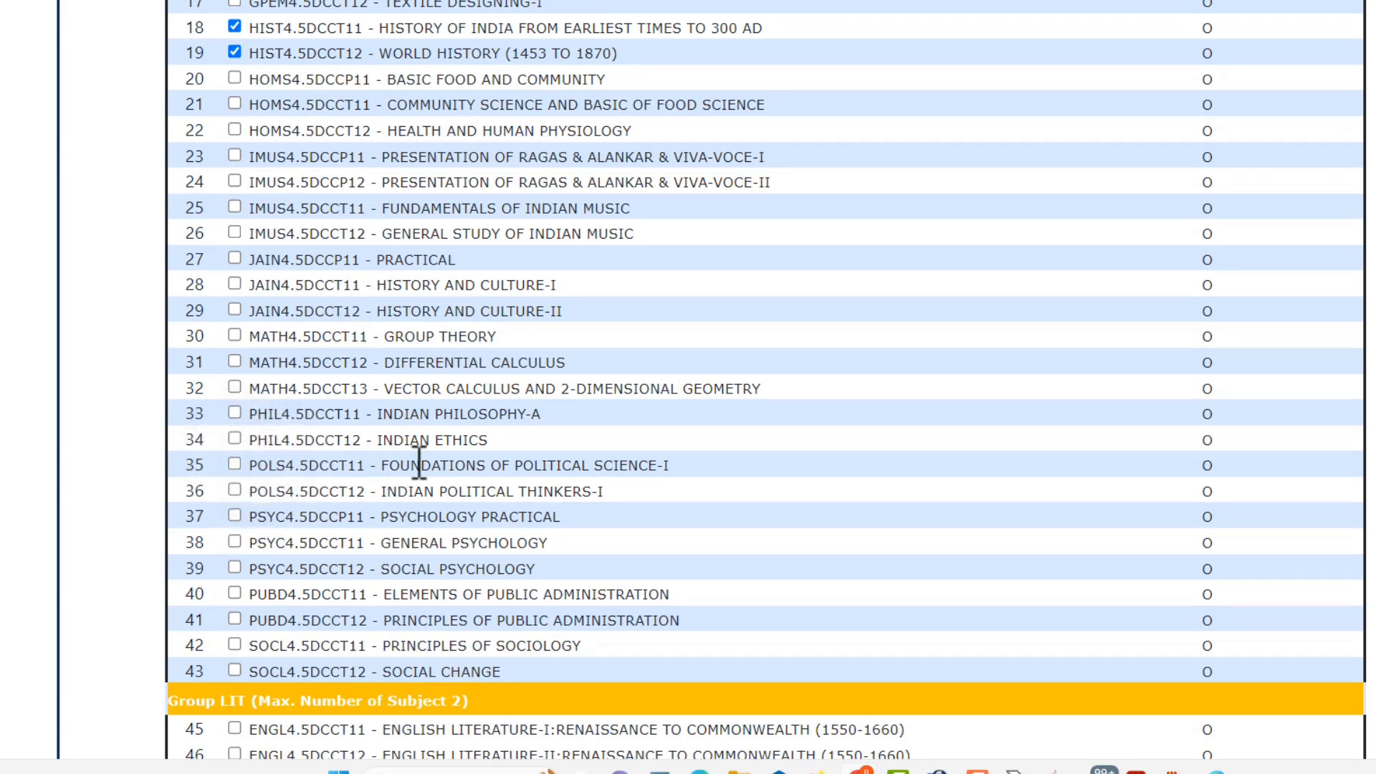
{"action": "left_click_drag", "start_coordinate": [415, 464], "coordinate": [649, 468]}
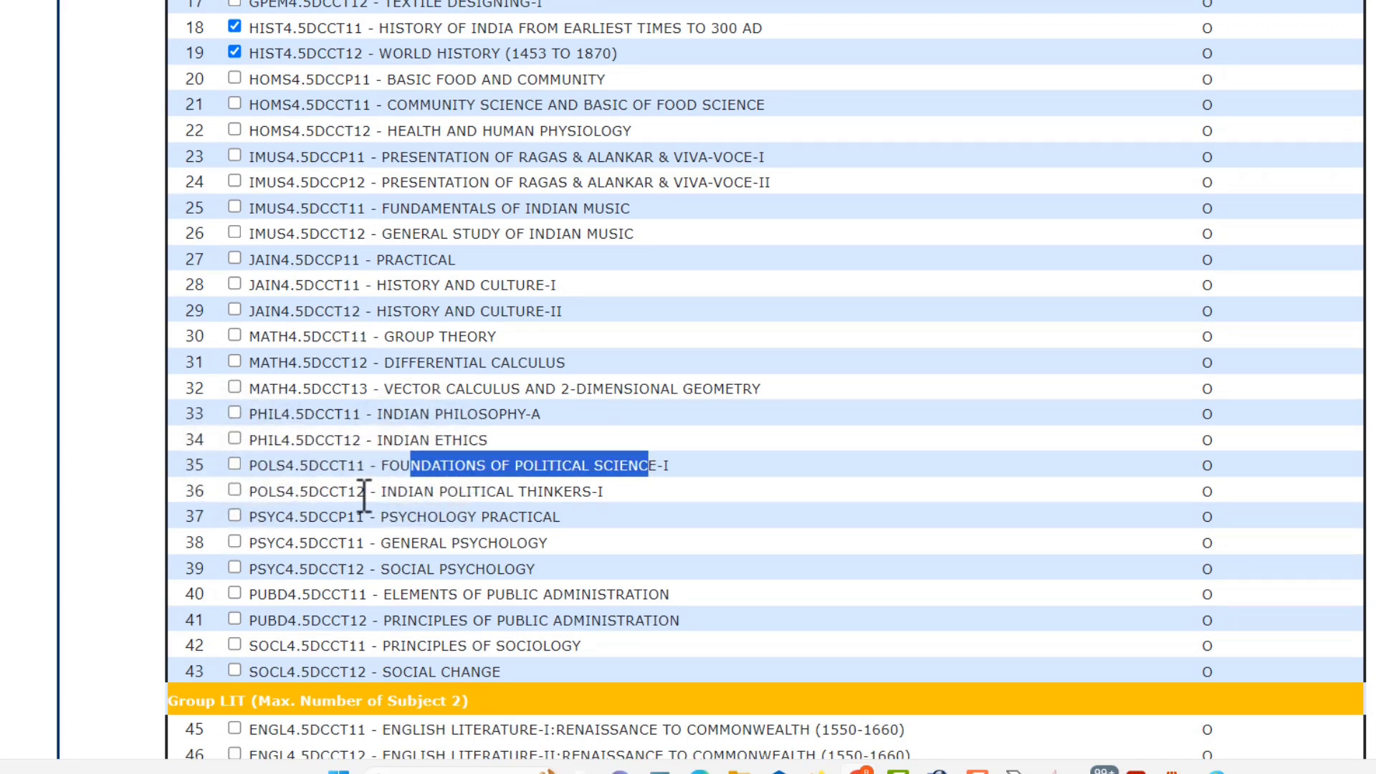
{"action": "left_click_drag", "start_coordinate": [385, 491], "coordinate": [398, 466]}
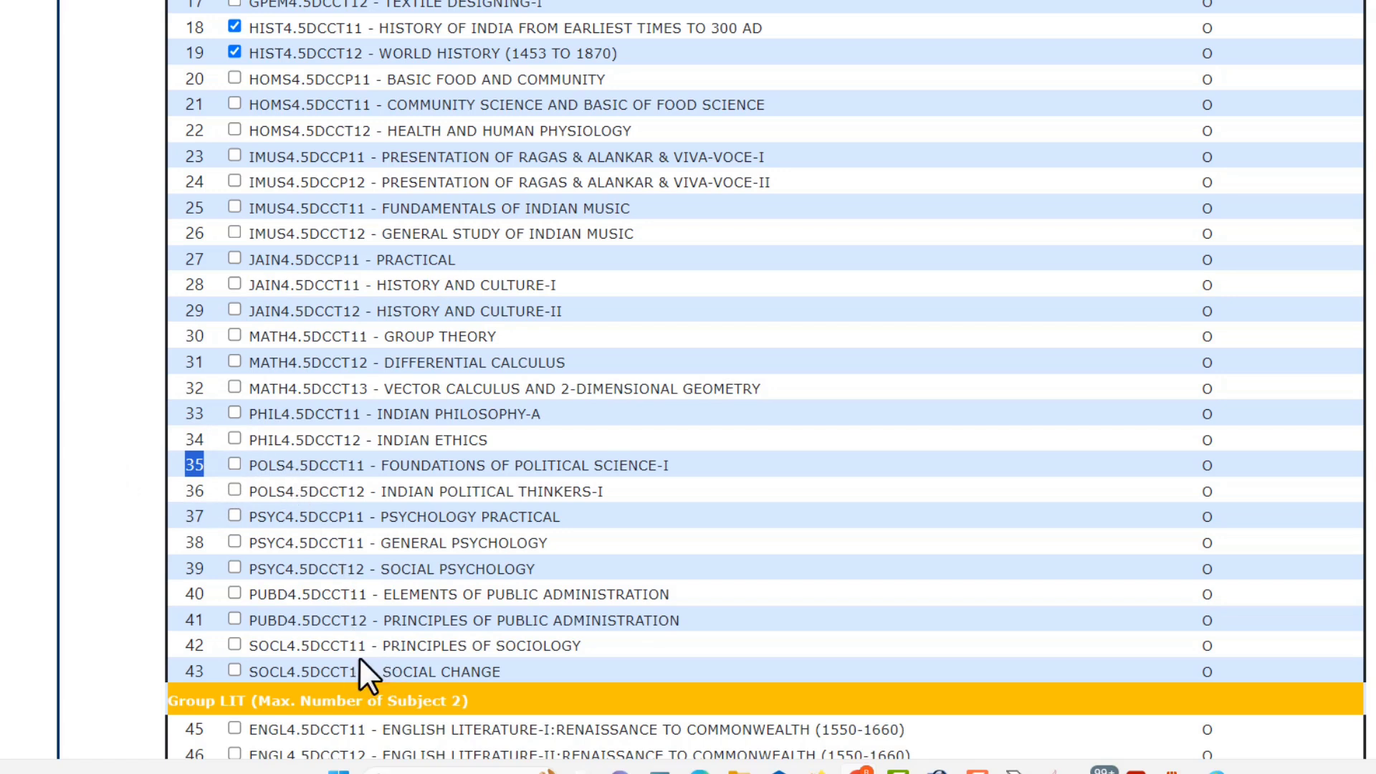
{"action": "left_click", "coordinate": [398, 649]}
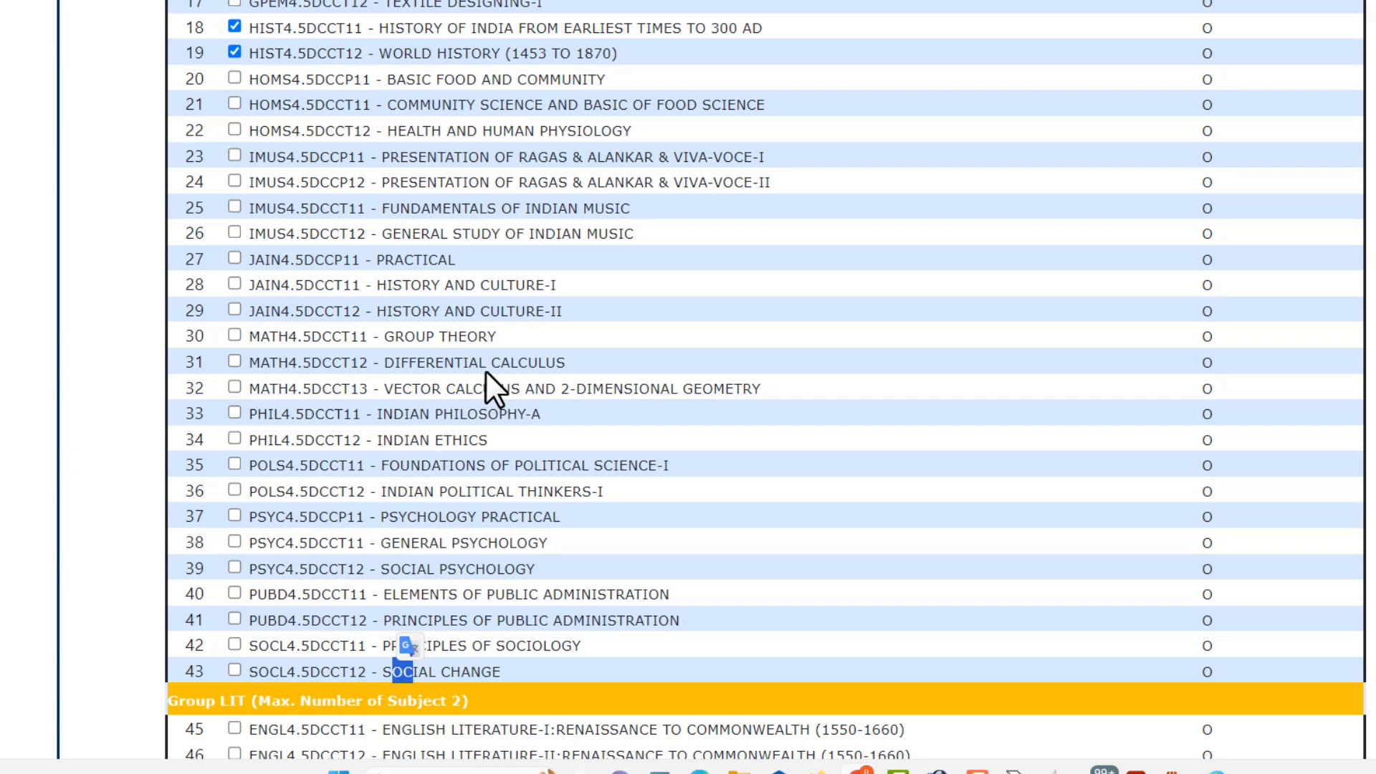
{"action": "scroll", "coordinate": [485, 372], "scroll_direction": "up", "scroll_amount": 3}
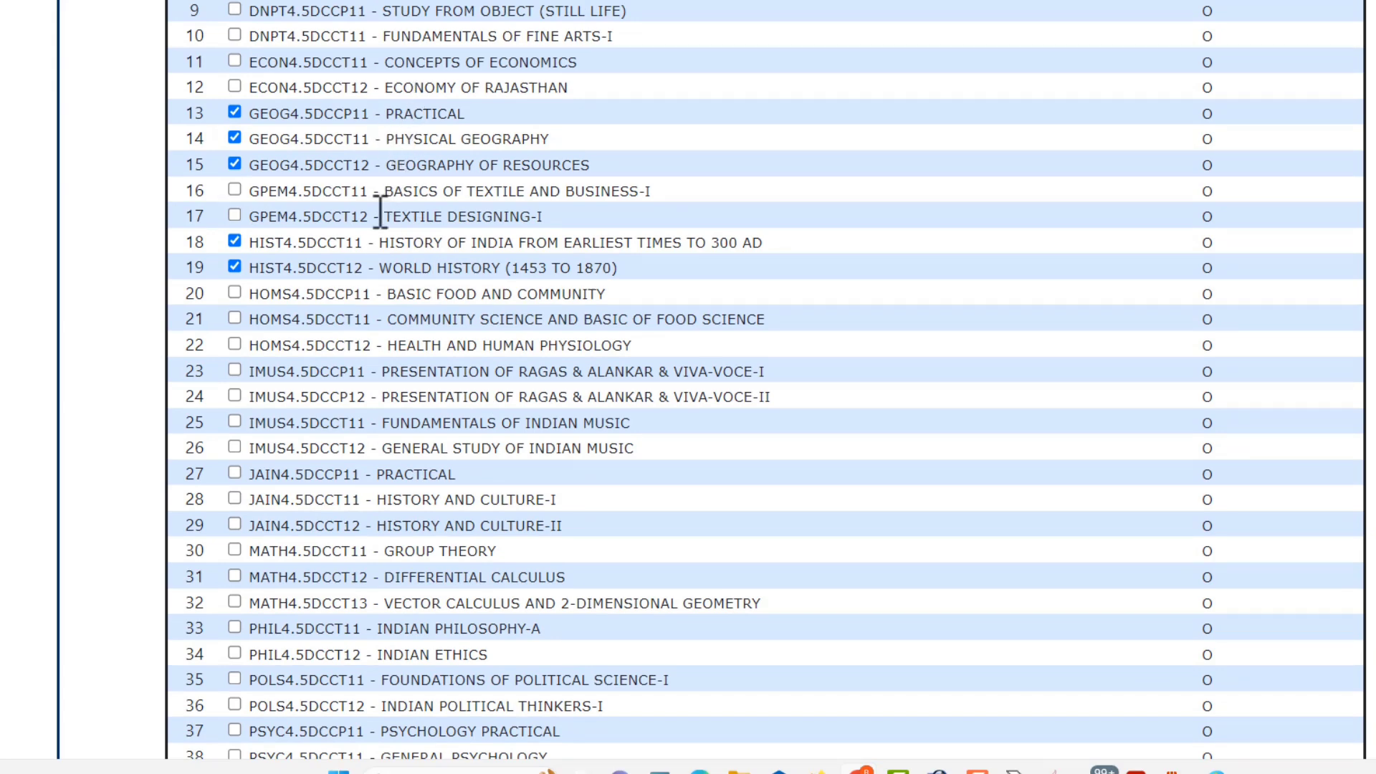
{"action": "scroll", "coordinate": [399, 267], "scroll_direction": "down", "scroll_amount": 7}
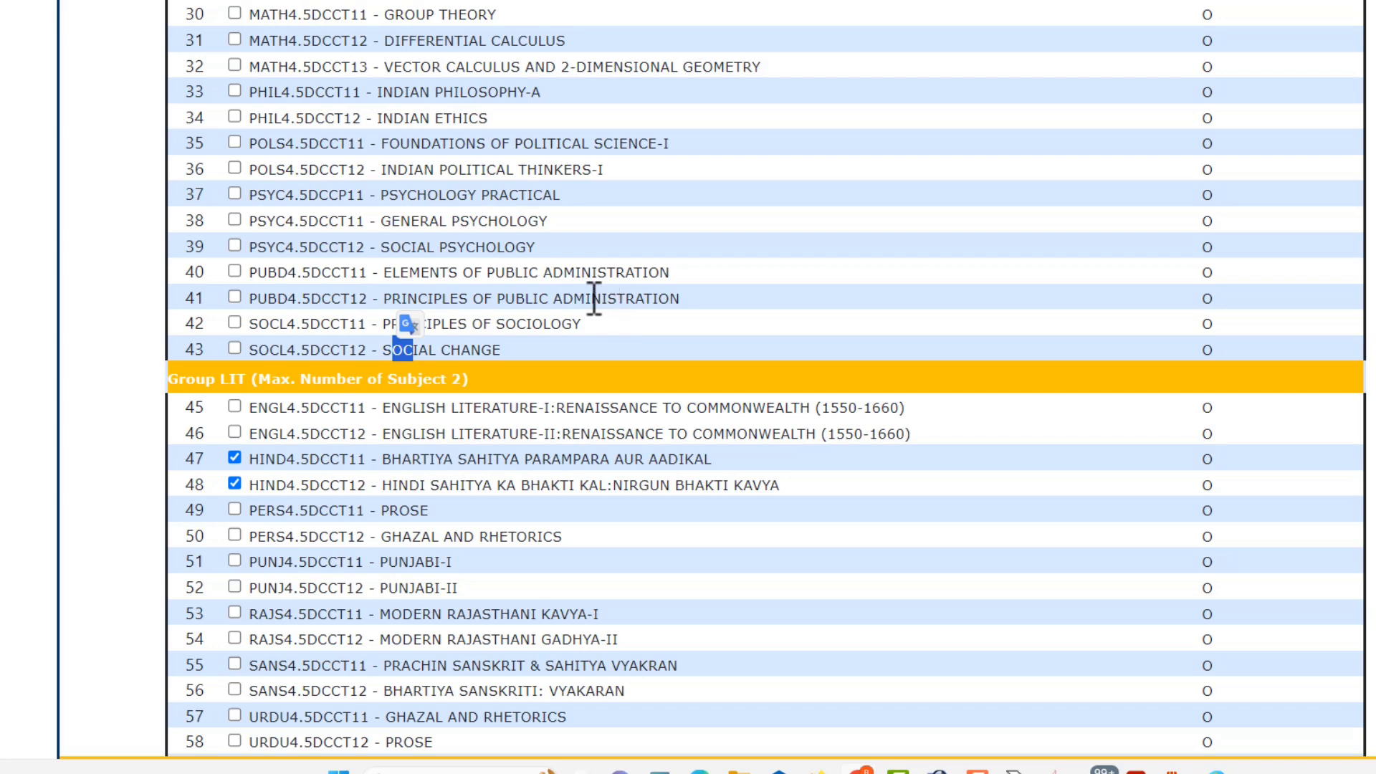
Set the payment option to E-MITRA ONLINE and the question about re-examination in previously passed practical subjects to NOT APPLICABLE
{"action": "scroll", "coordinate": [582, 316], "scroll_direction": "down", "scroll_amount": 5}
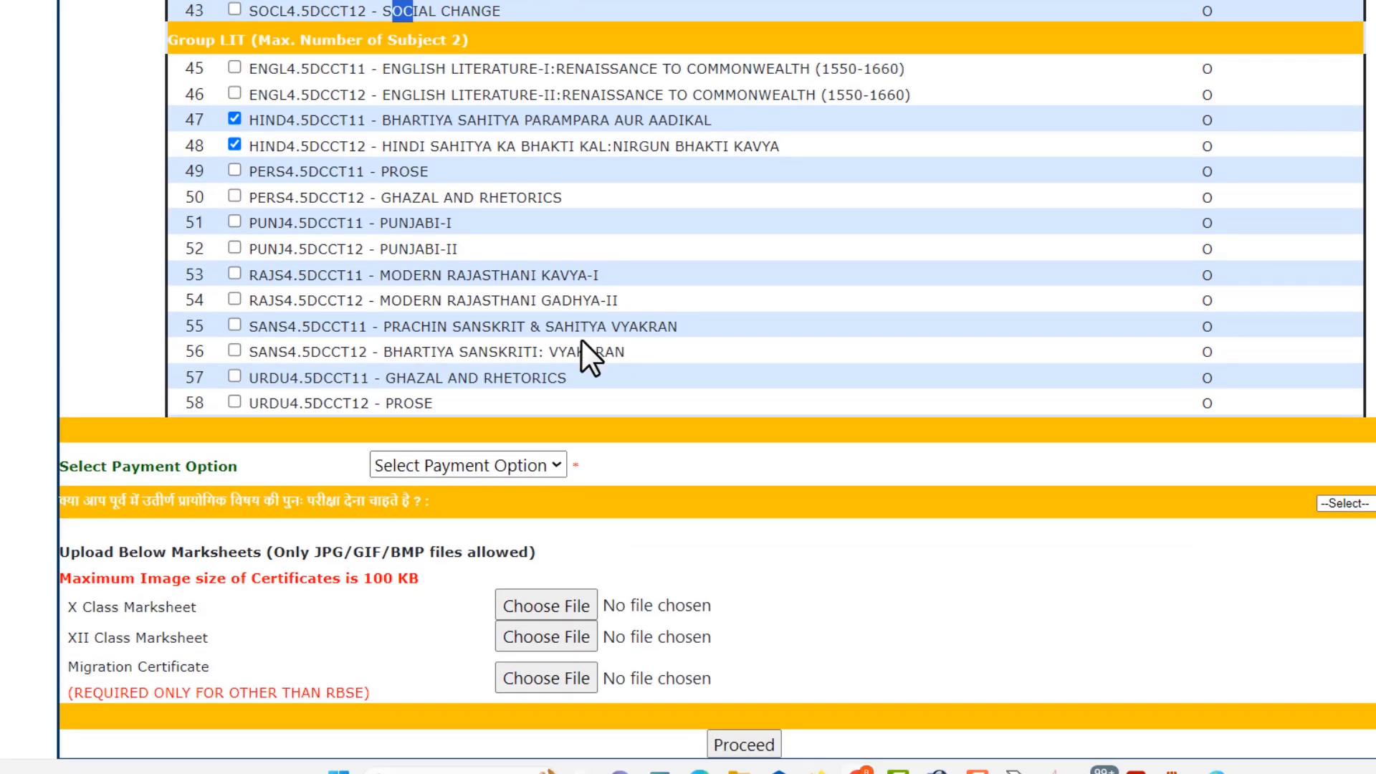
{"action": "left_click", "coordinate": [492, 466]}
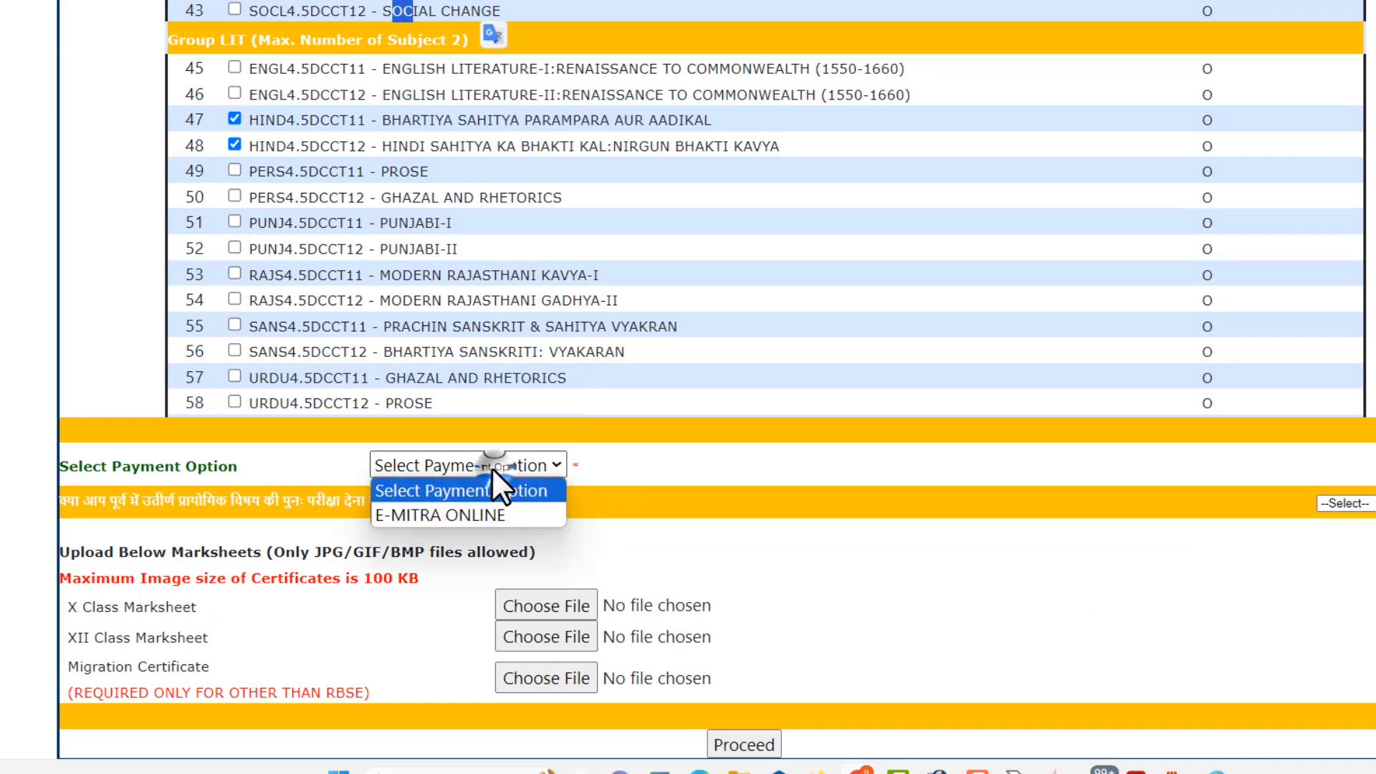
{"action": "left_click", "coordinate": [483, 514]}
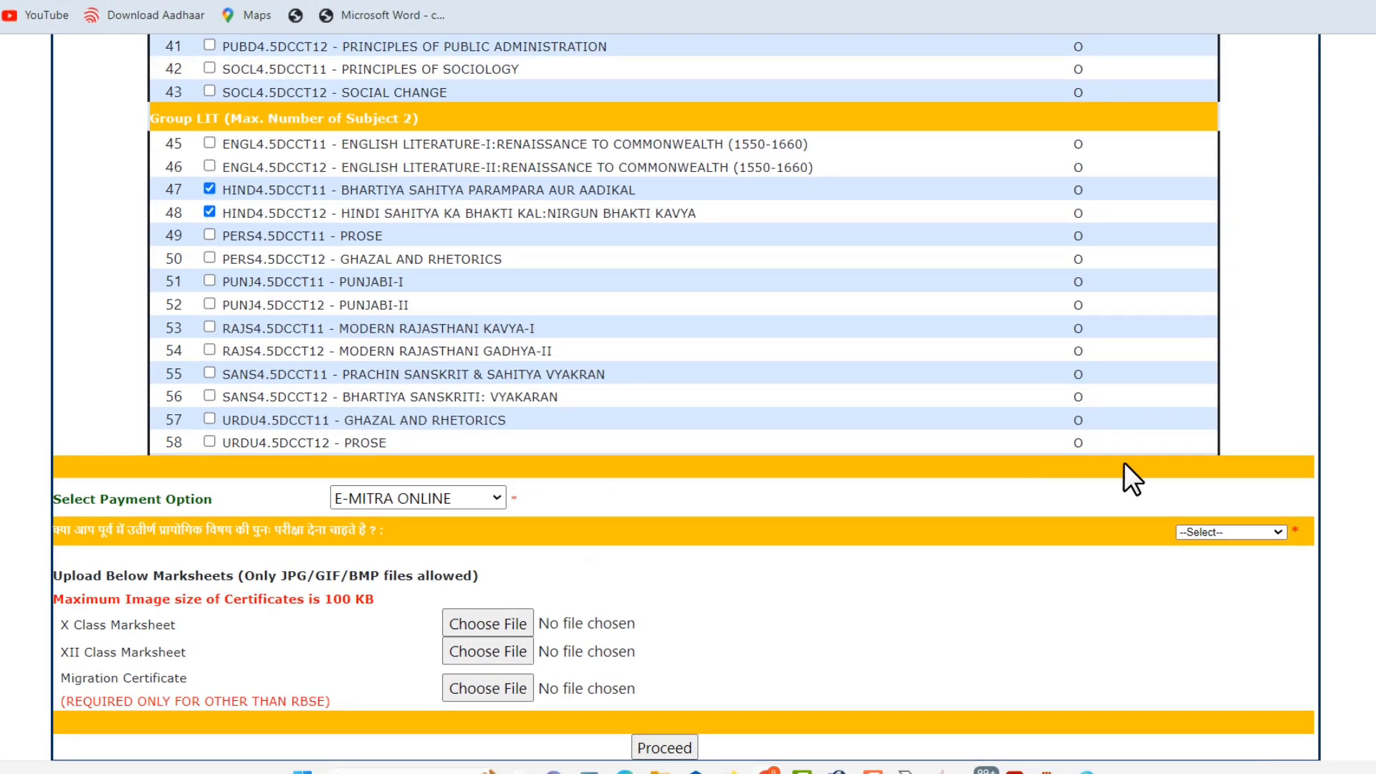
{"action": "left_click", "coordinate": [1210, 536]}
{"action": "left_click", "coordinate": [1207, 561]}
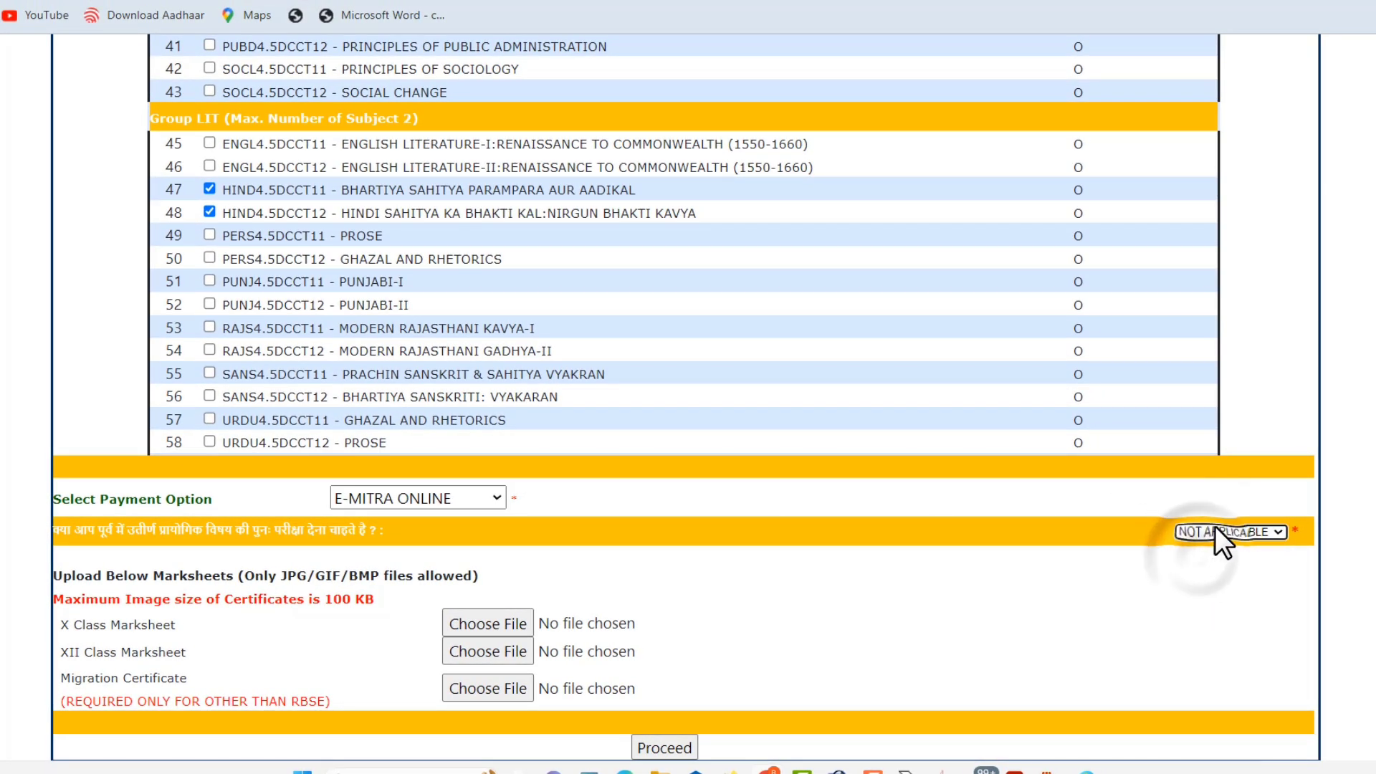
Read the upload requirements for the X and XII Class marksheets and the Migration Certificate, including the image size limit
{"action": "left_click_drag", "start_coordinate": [200, 529], "coordinate": [326, 530]}
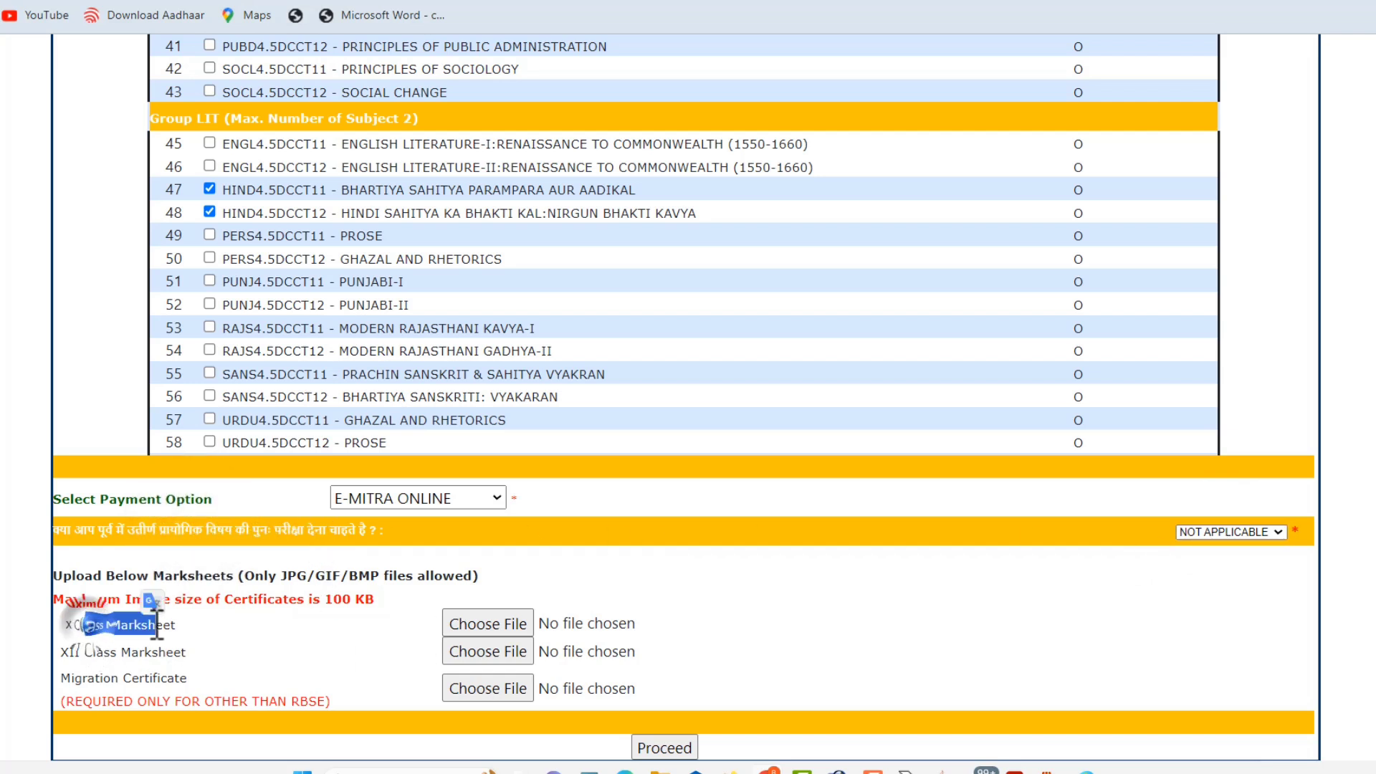
{"action": "left_click_drag", "start_coordinate": [167, 651], "coordinate": [61, 653]}
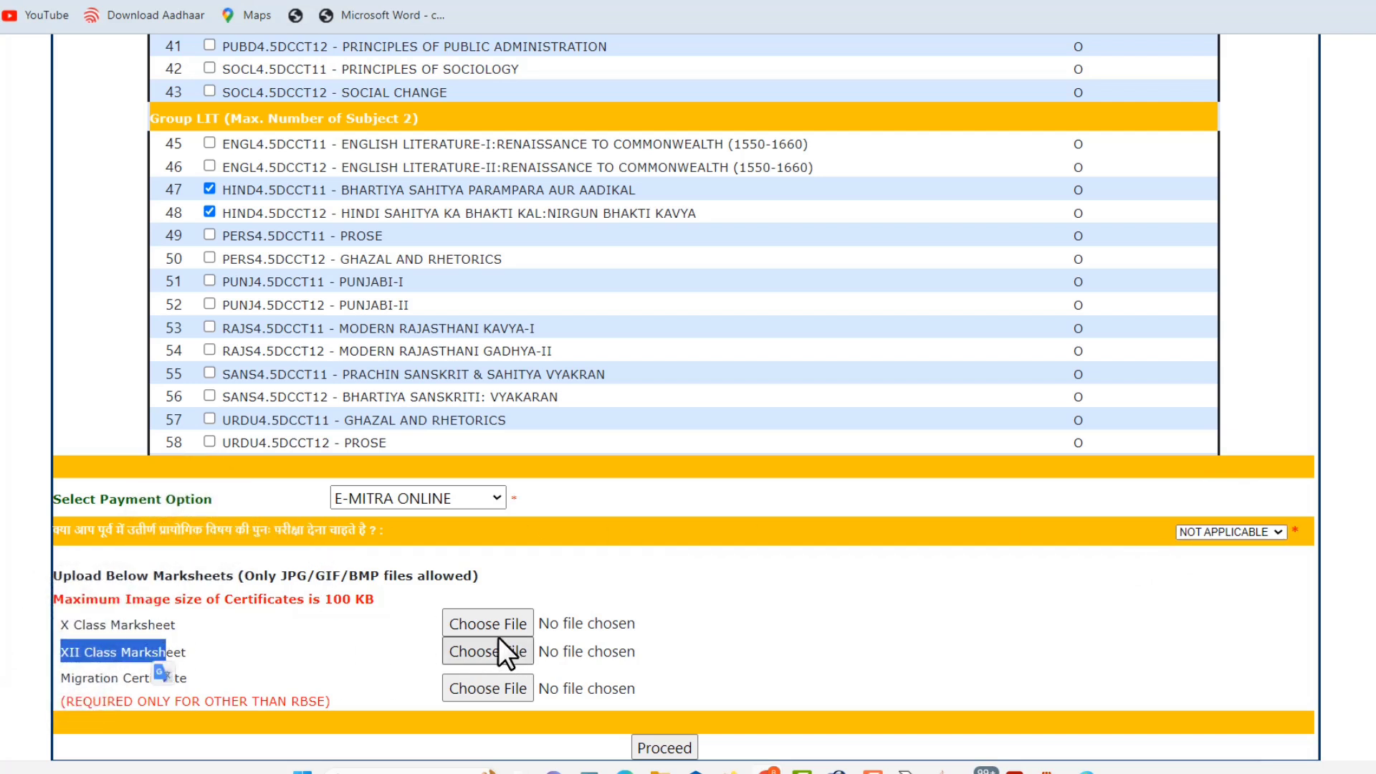
{"action": "left_click_drag", "start_coordinate": [192, 597], "coordinate": [364, 587]}
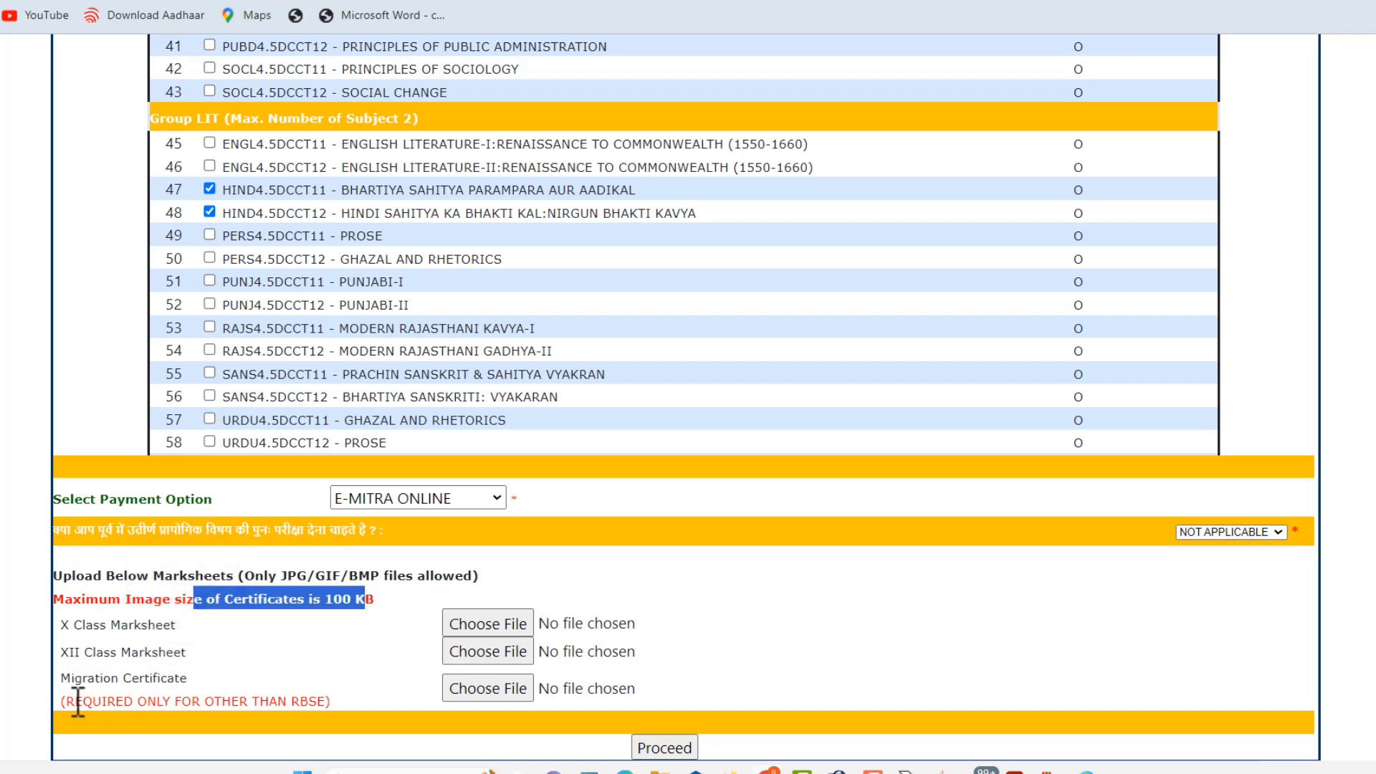
{"action": "left_click_drag", "start_coordinate": [62, 678], "coordinate": [164, 678]}
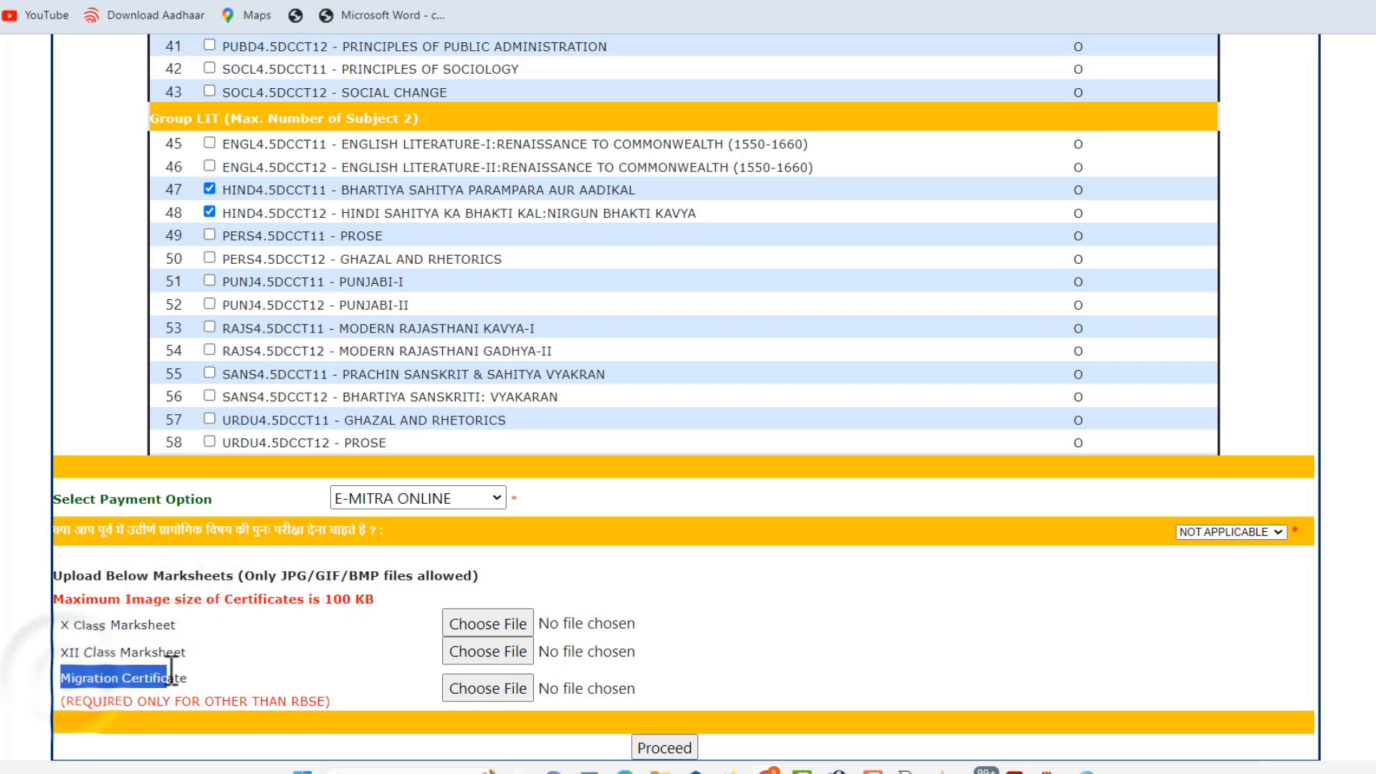
{"action": "left_click_drag", "start_coordinate": [63, 701], "coordinate": [278, 706]}
{"action": "left_click", "coordinate": [278, 706]}
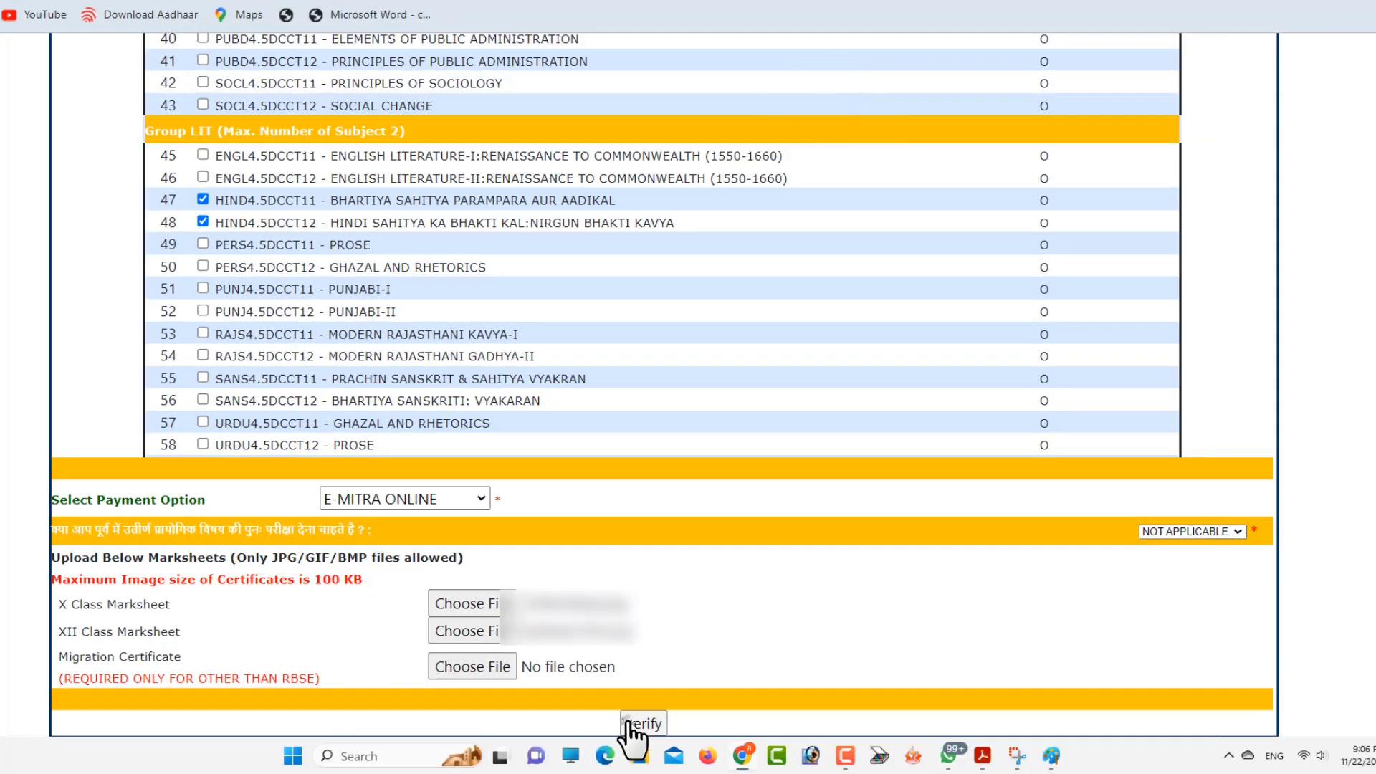
Verify the completed exam form and review the Subjects Offered for Examination on the form invoice
{"action": "left_click", "coordinate": [636, 726]}
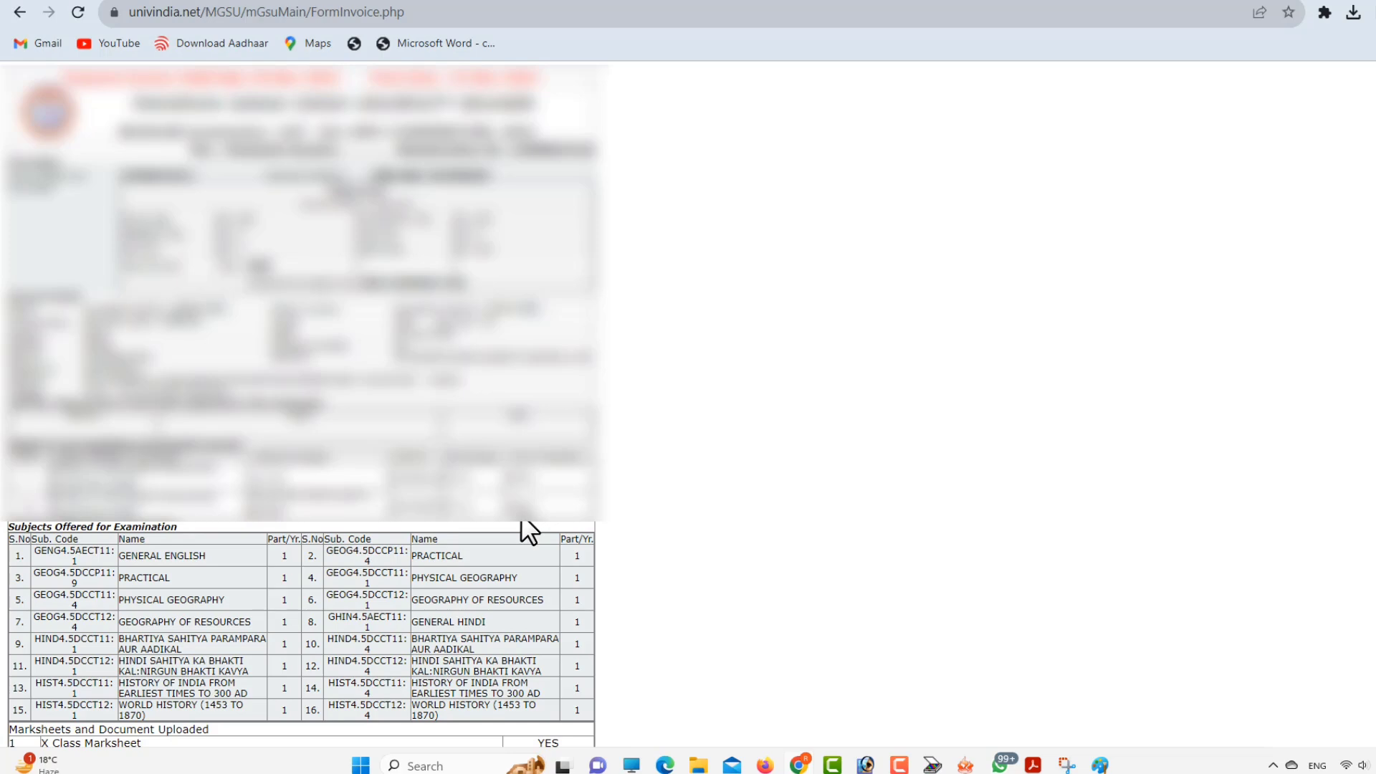
{"action": "left_click_drag", "start_coordinate": [522, 522], "coordinate": [387, 522]}
{"action": "left_click", "coordinate": [388, 522]}
{"action": "scroll", "coordinate": [513, 511], "scroll_direction": "down", "scroll_amount": 3}
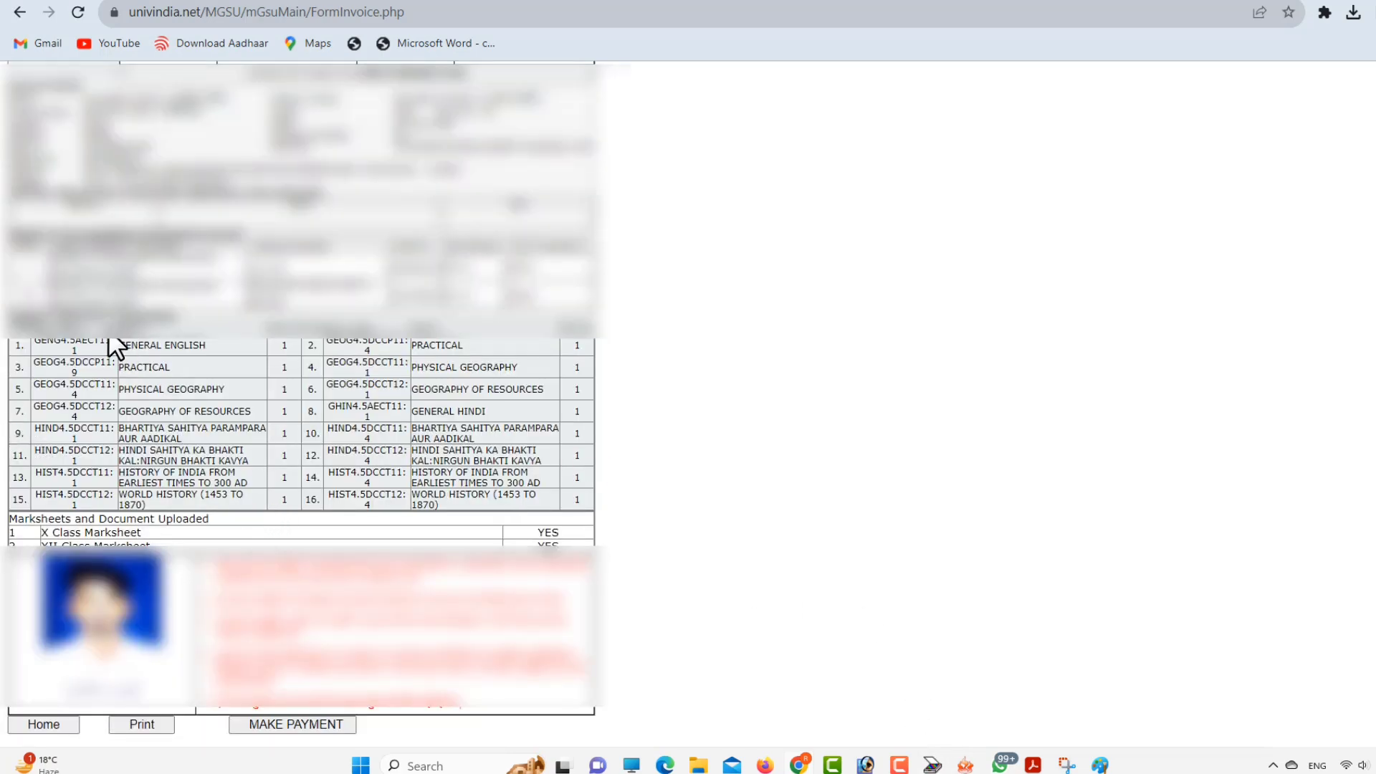
{"action": "left_click_drag", "start_coordinate": [122, 329], "coordinate": [504, 471]}
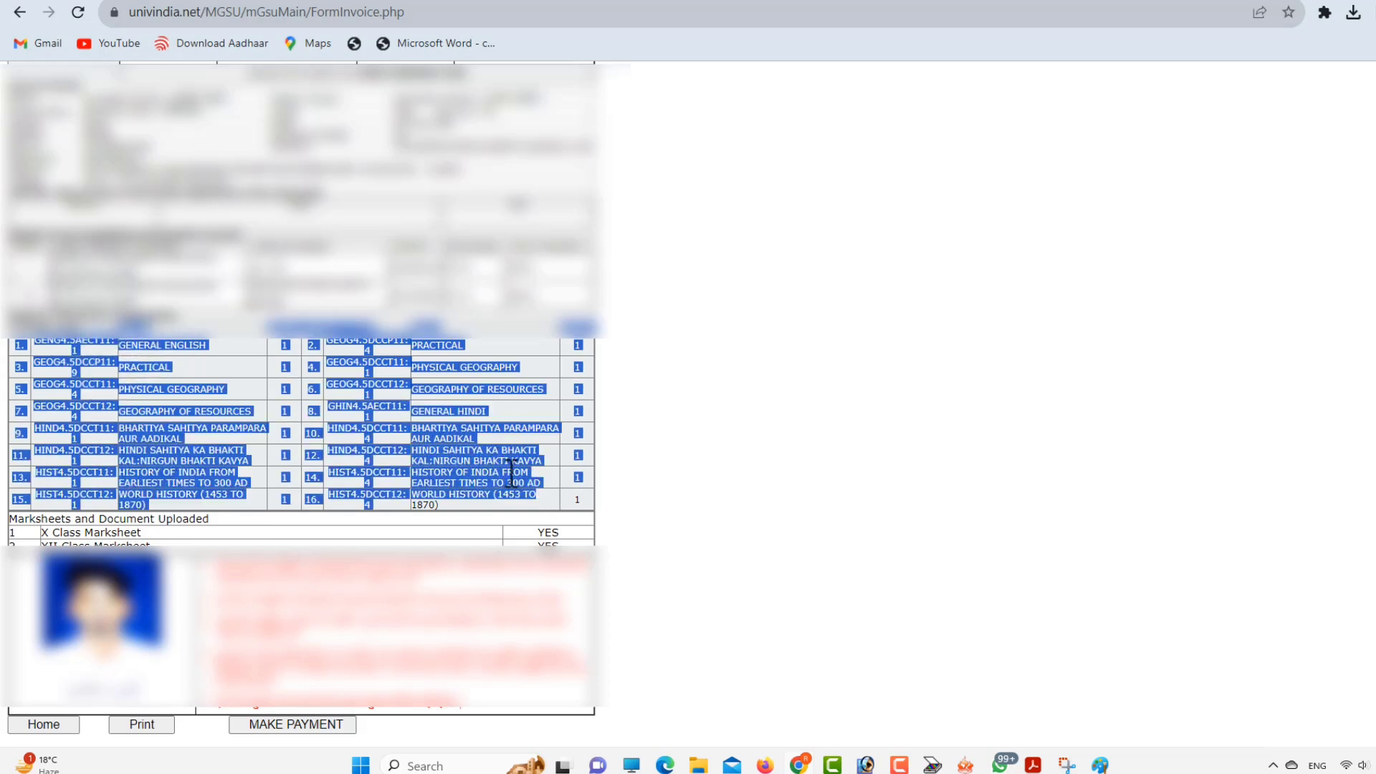
{"action": "left_click", "coordinate": [504, 470]}
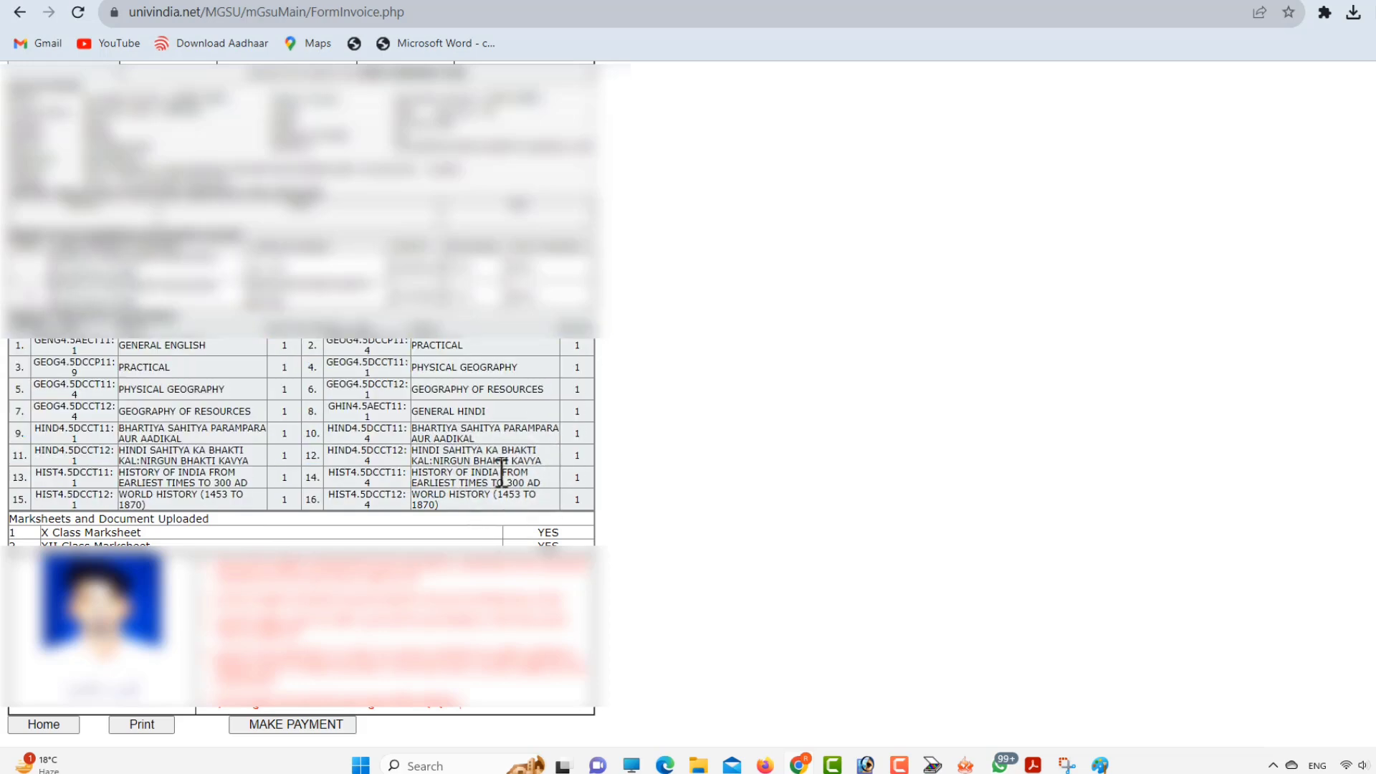